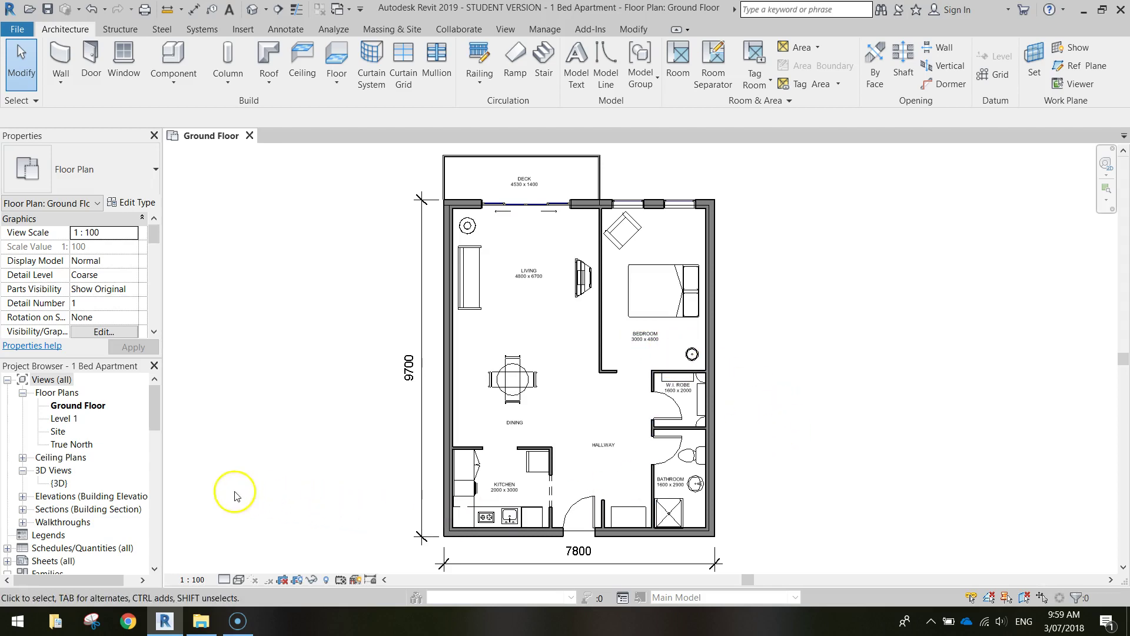
- Open the apartment's {3D} view and orbit round to the brick facade and balcony
double_click(59, 484)
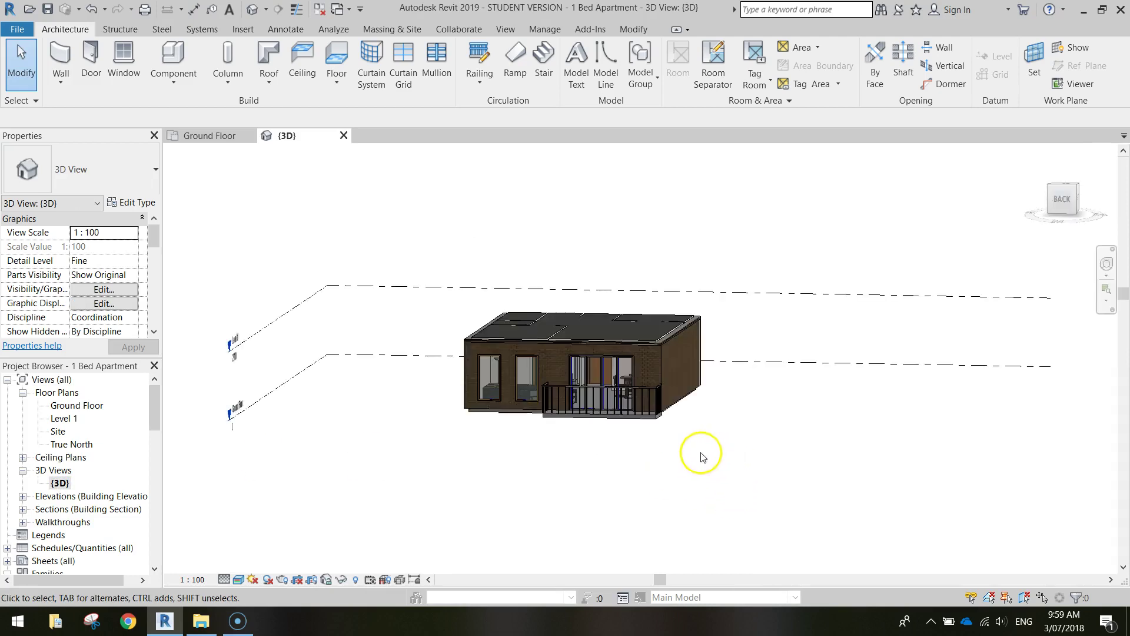
middle_click_drag(681, 454, 687, 386, "shift")
scroll(676, 447, "up", 3)
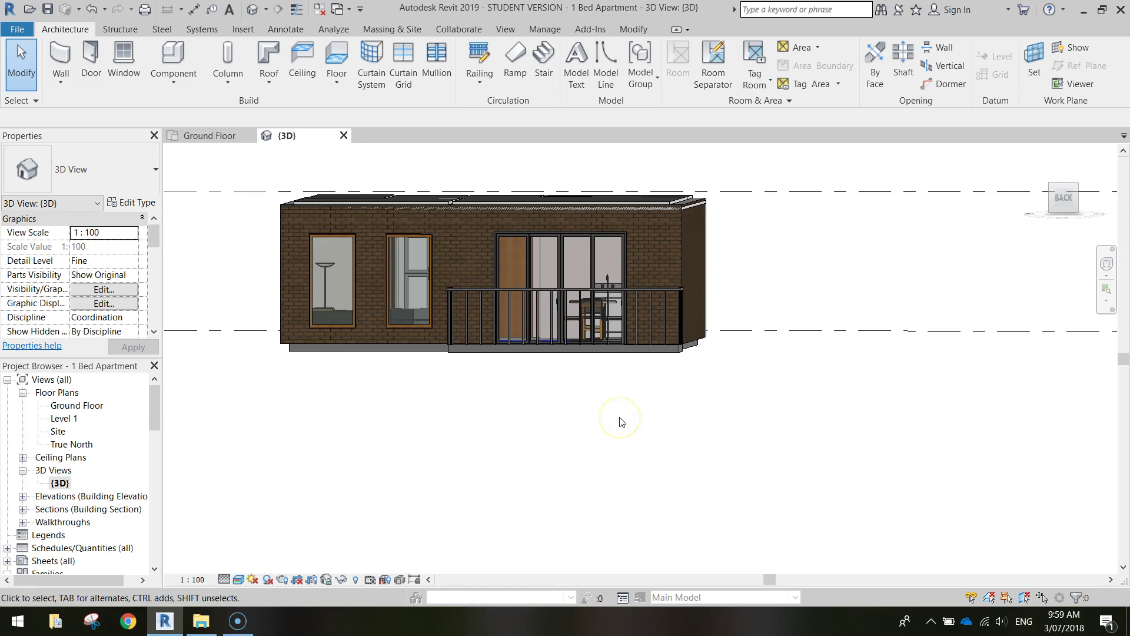
middle_click_drag(693, 391, 765, 263, "shift")
middle_click_drag(718, 335, 624, 433, "shift")
scroll(620, 315, "up", 3)
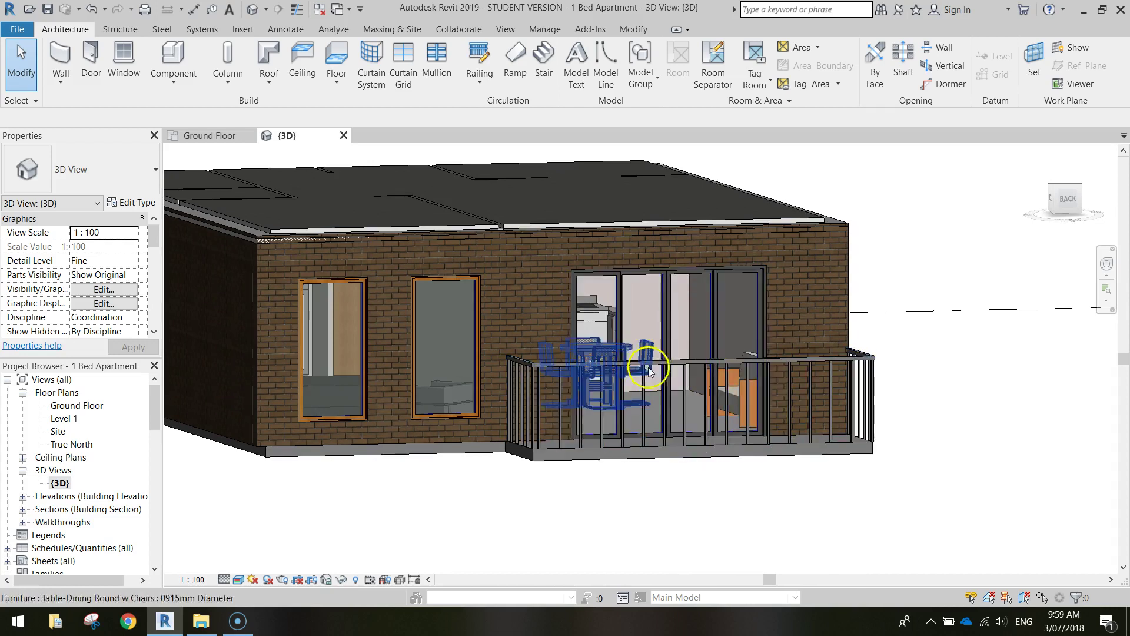
- Orbit and pan to square-on front views of the wall, then to the side face
middle_click_drag(748, 399, 418, 346, "shift")
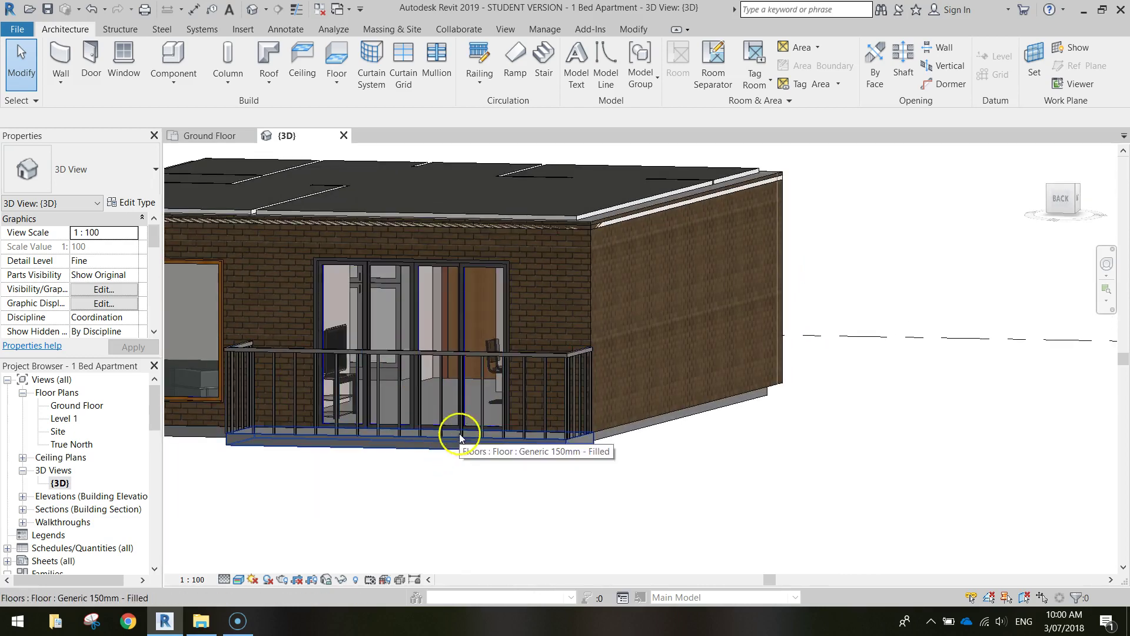
middle_click_drag(454, 434, 700, 423)
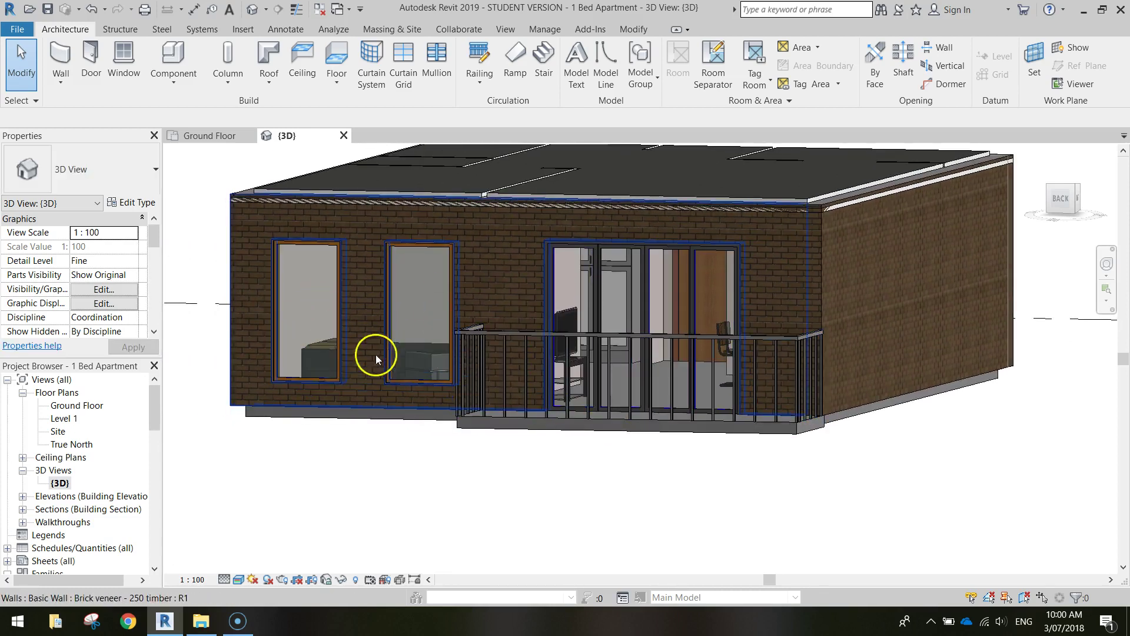
scroll(393, 362, "up", 2)
middle_click_drag(398, 359, 429, 373, "shift")
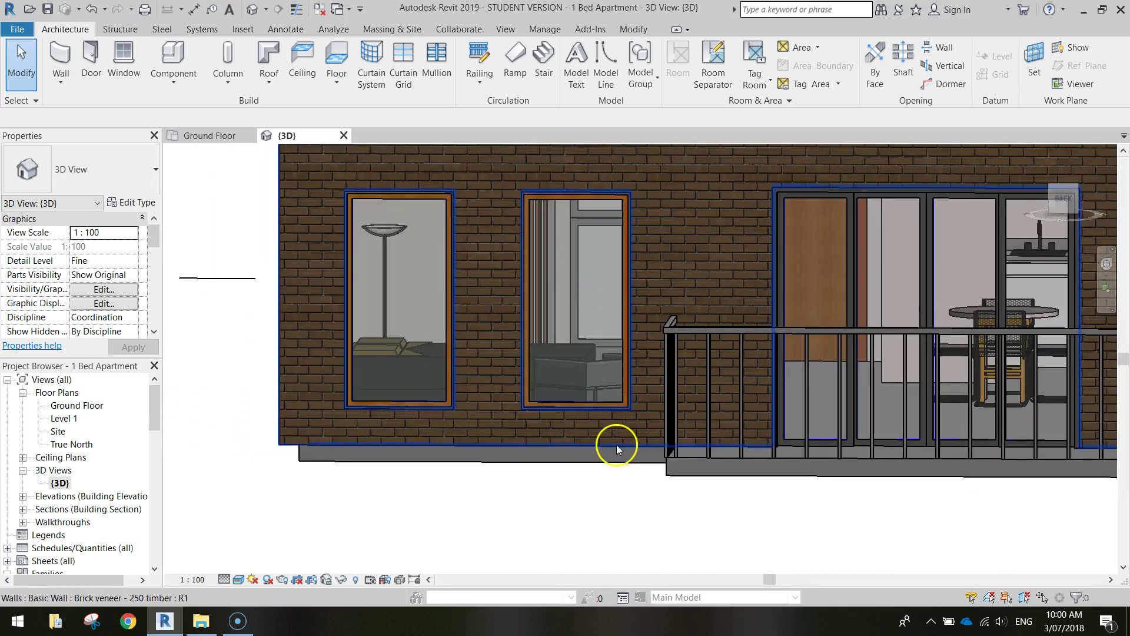
middle_click_drag(616, 445, 626, 438, "shift")
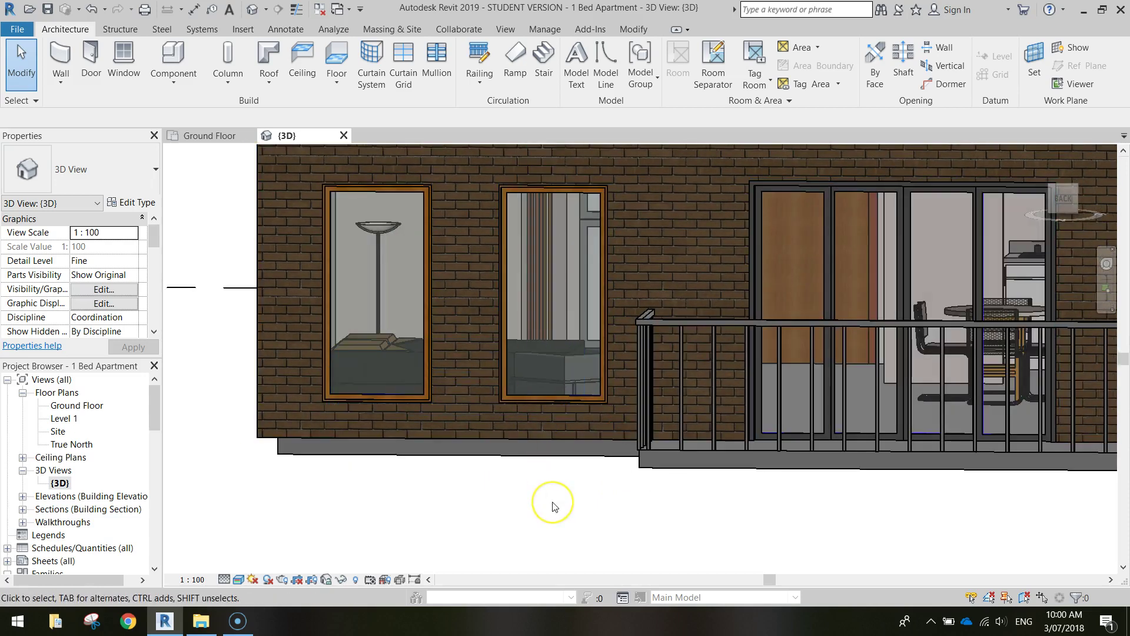
middle_click_drag(499, 433, 521, 438, "shift")
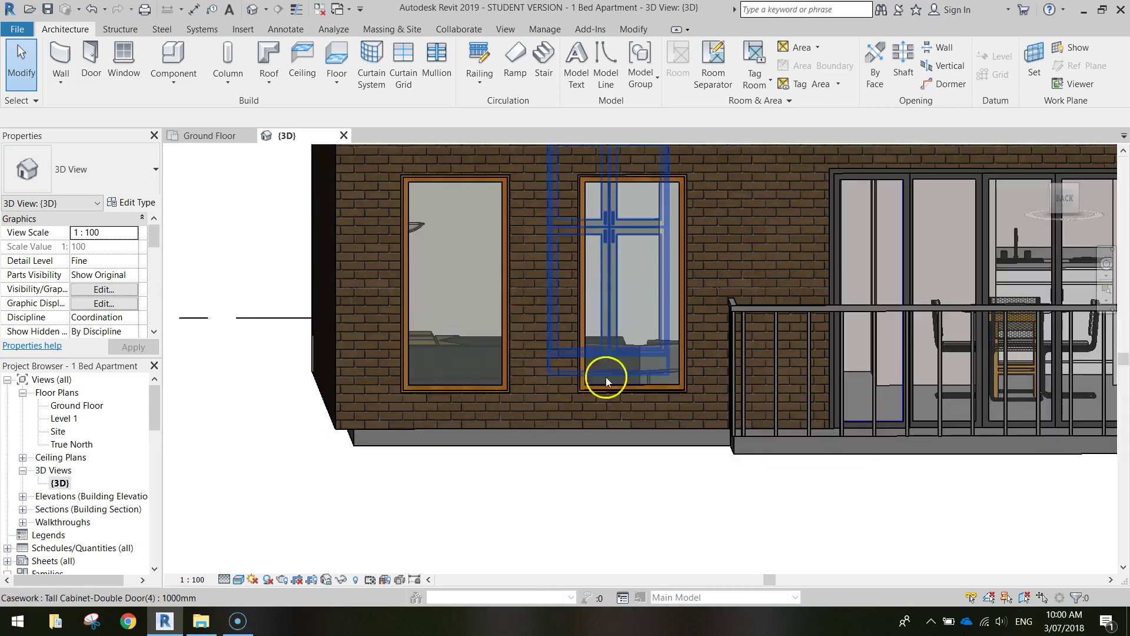
middle_click_drag(667, 436, 663, 433, "shift")
middle_click_drag(580, 417, 191, 362, "shift")
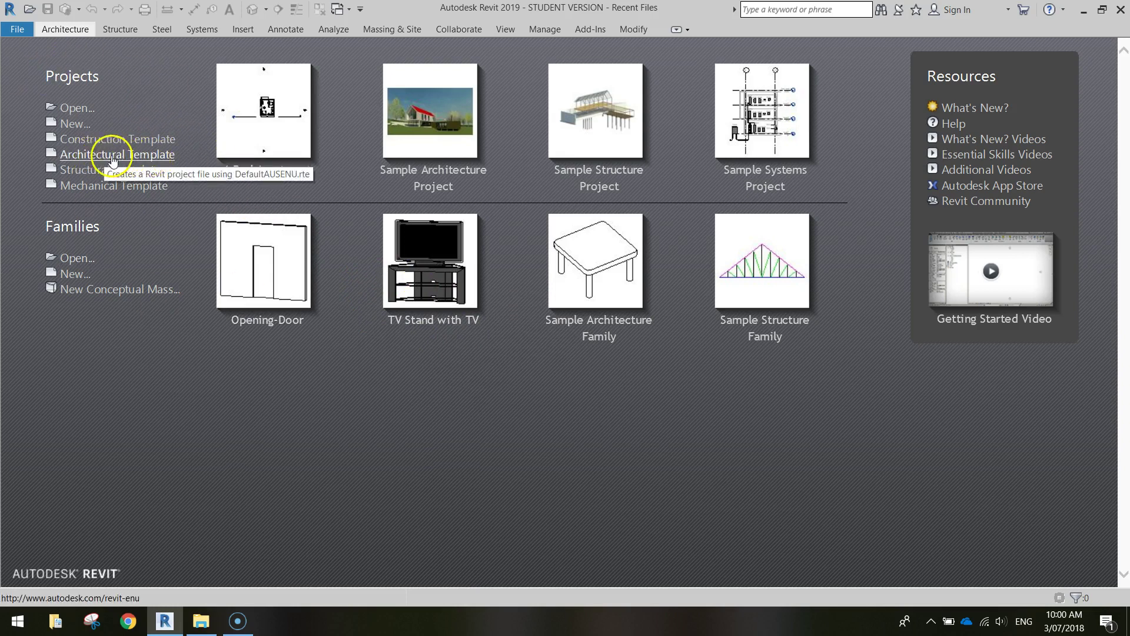
- Start a new project from the Architectural Template
left_click(90, 155)
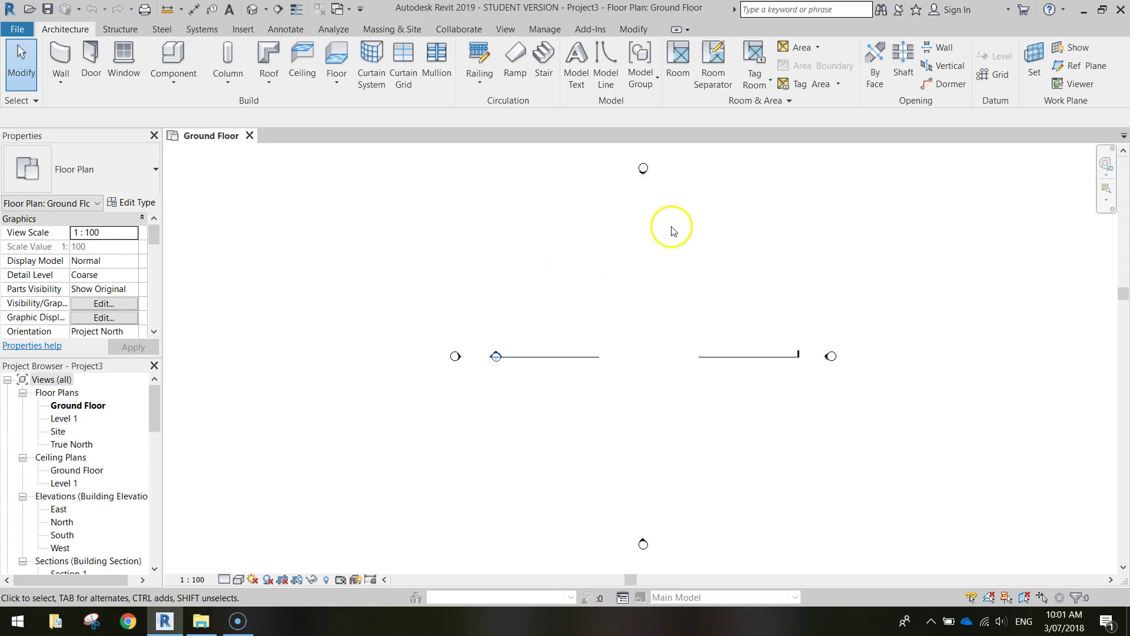
scroll(666, 228, "up", 2)
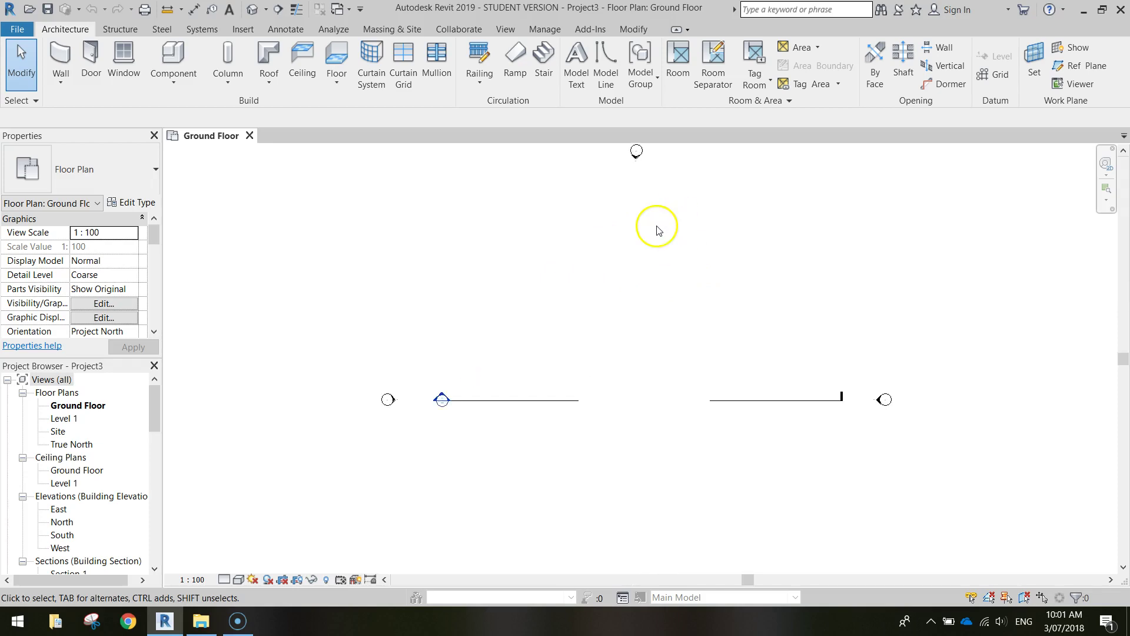
scroll(659, 230, "up", 1)
mouse_move(633, 215)
middle_mouse_down()
mouse_move(641, 222)
mouse_move(634, 217)
middle_mouse_up()
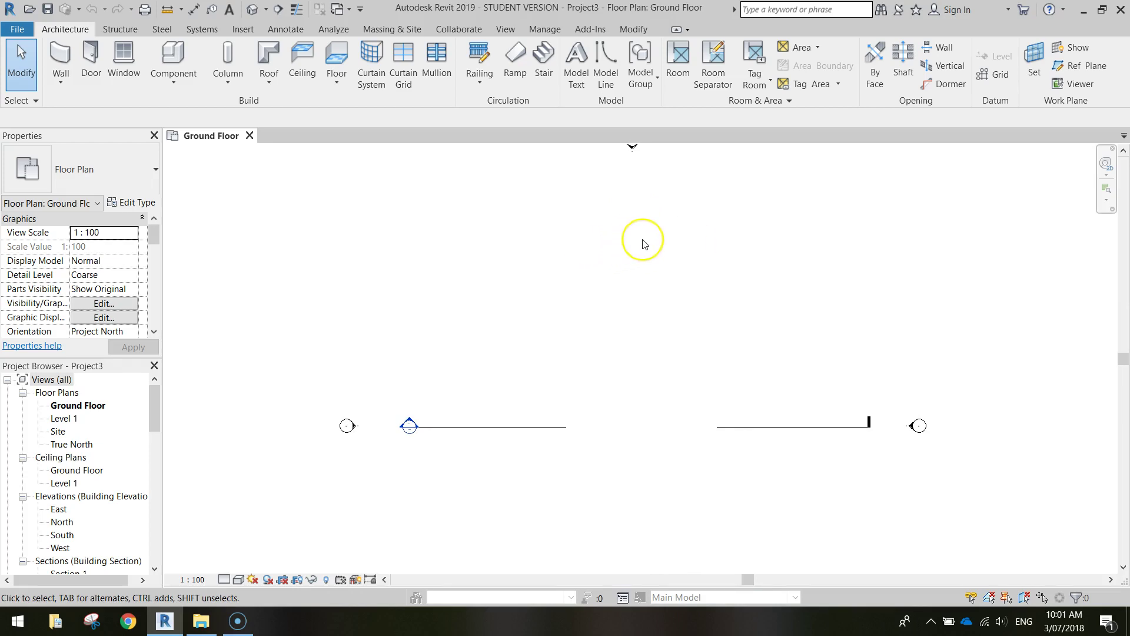
mouse_move(644, 241)
middle_mouse_down()
mouse_move(589, 306)
mouse_move(716, 306)
mouse_move(632, 310)
mouse_move(644, 302)
middle_mouse_up()
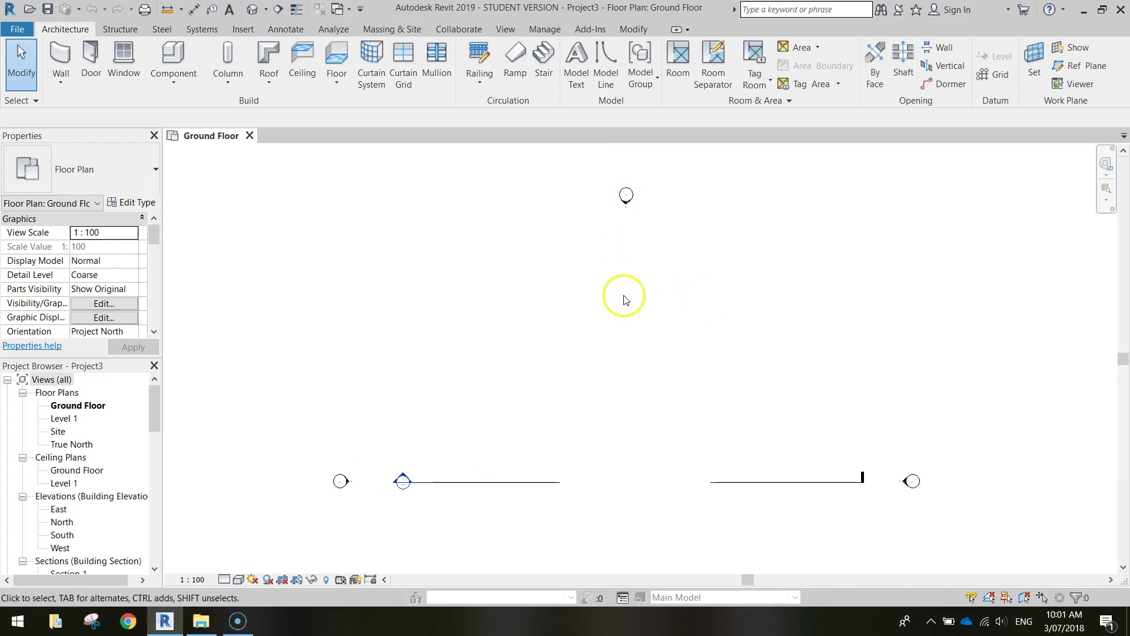
scroll(615, 339, "up", 1)
middle_click_drag(616, 340, 618, 342)
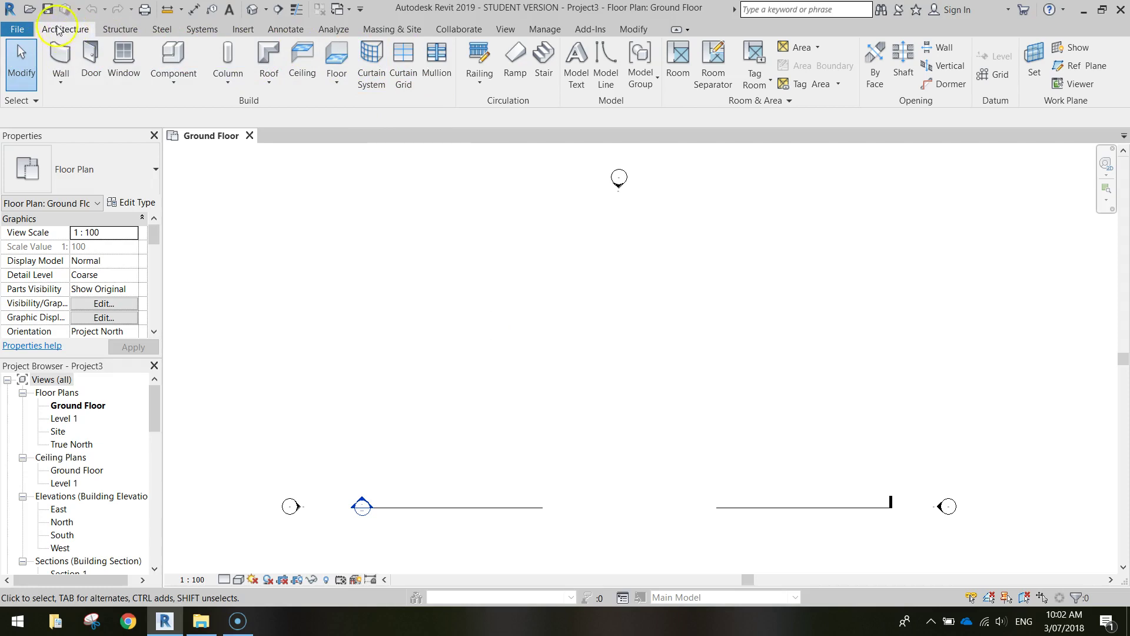
- Set the wall tool to Brick veneer - 250 timber, Height 2700, Location Line Finish Face: Exterior
left_click(62, 54)
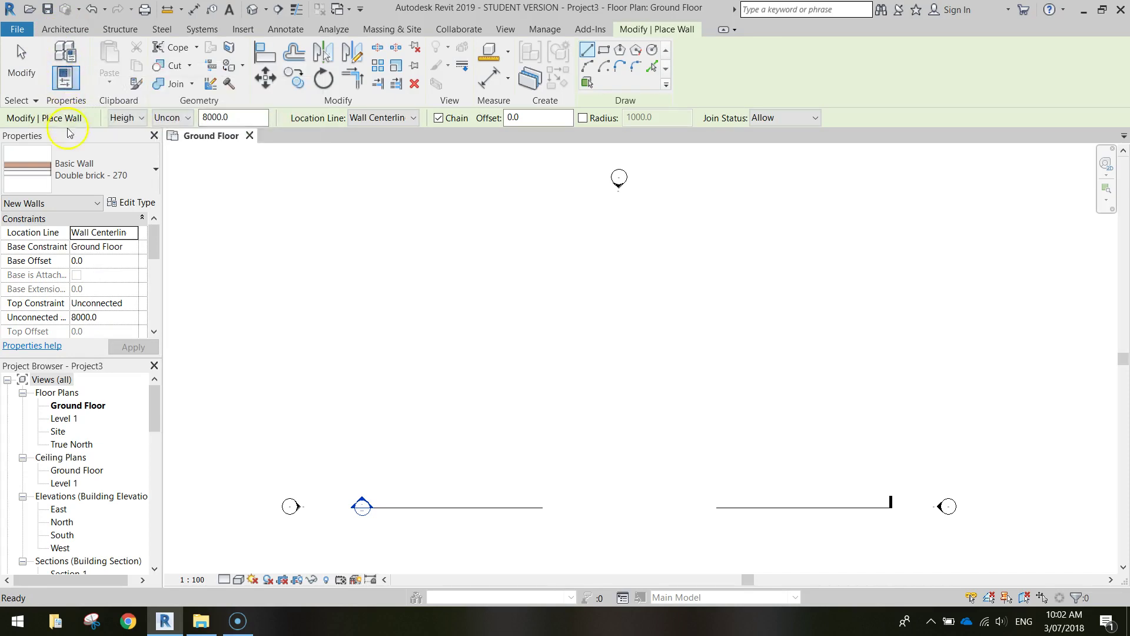
left_click(76, 170)
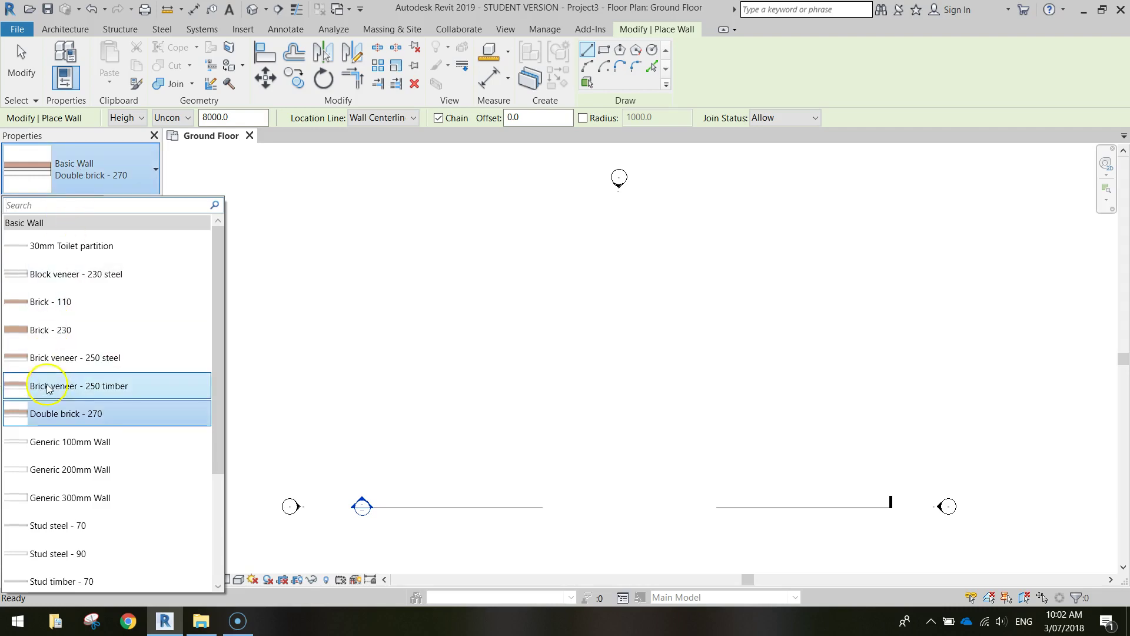
left_click(89, 392)
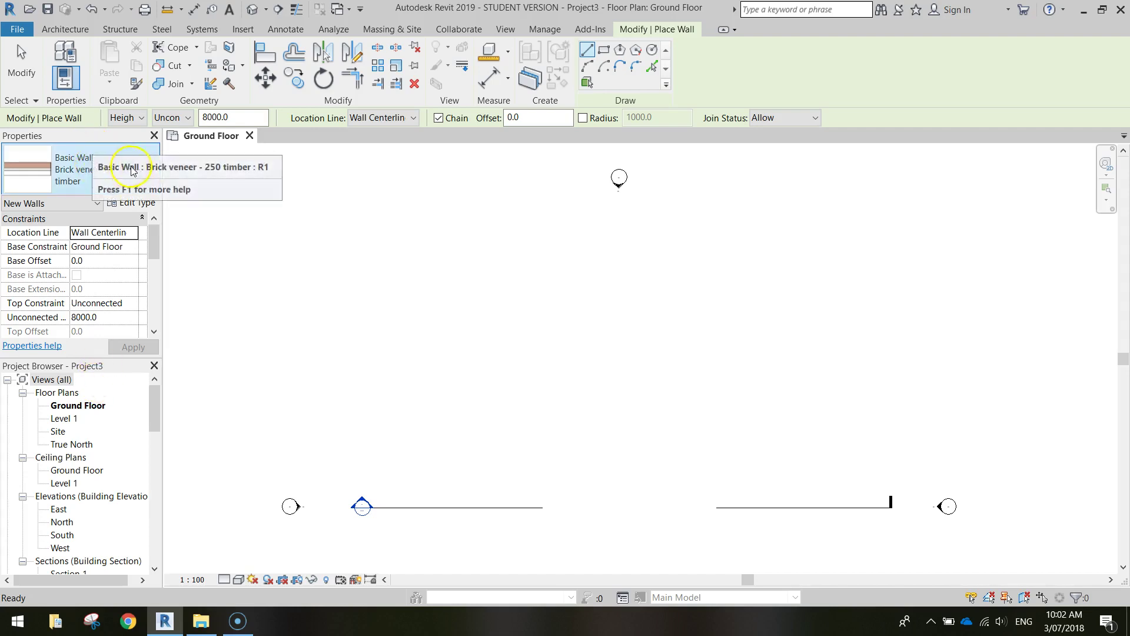
left_click_drag(234, 120, 148, 110)
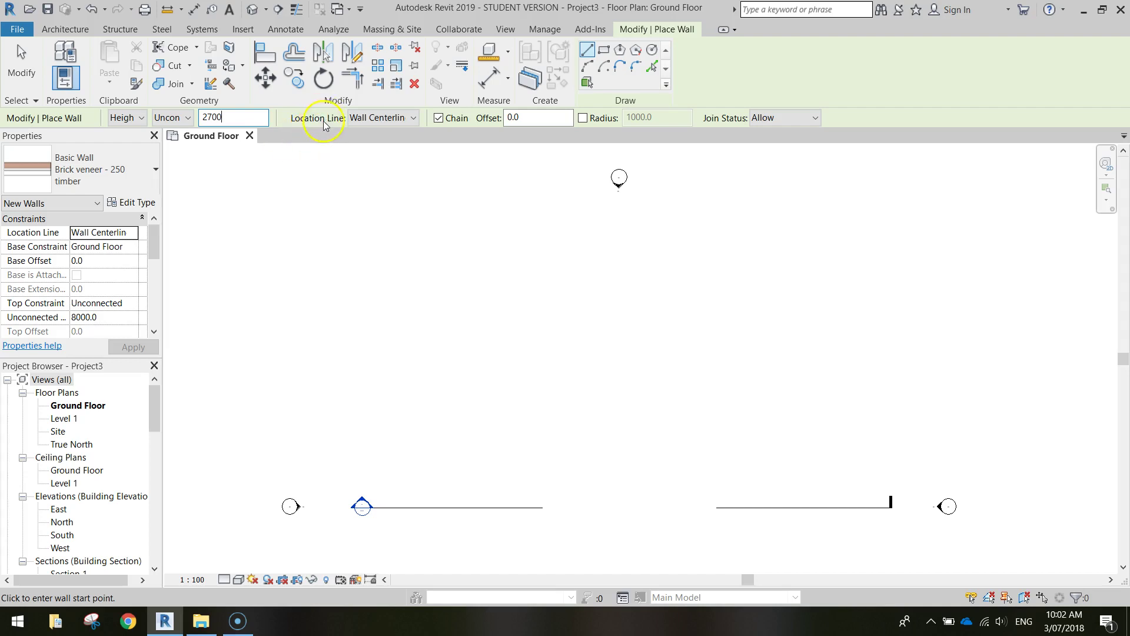
left_click(393, 116)
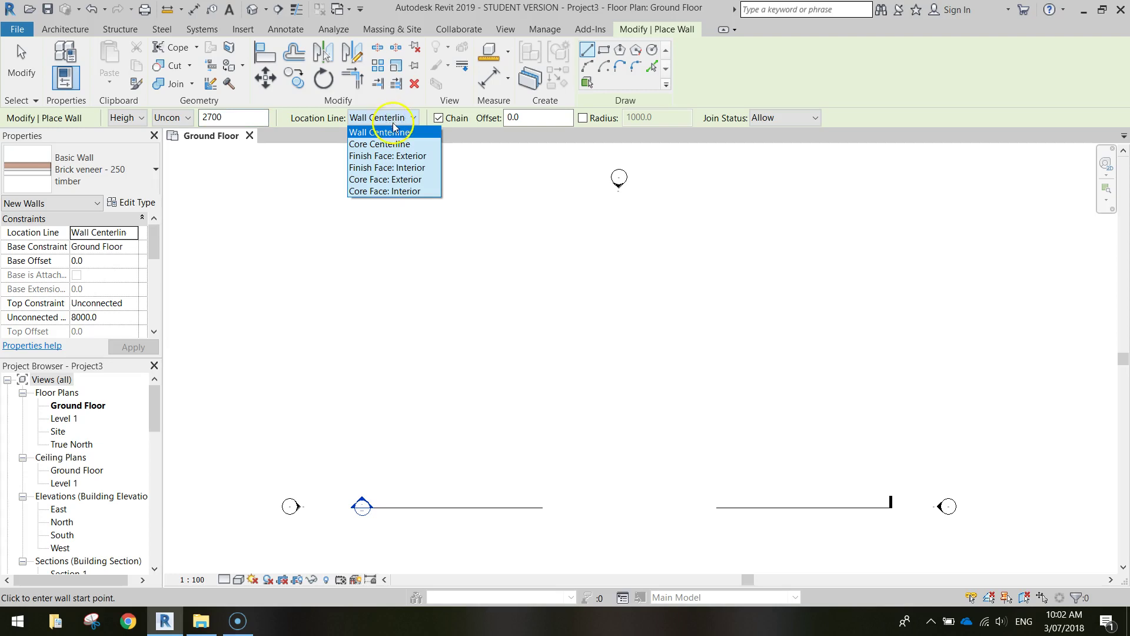
left_click(407, 158)
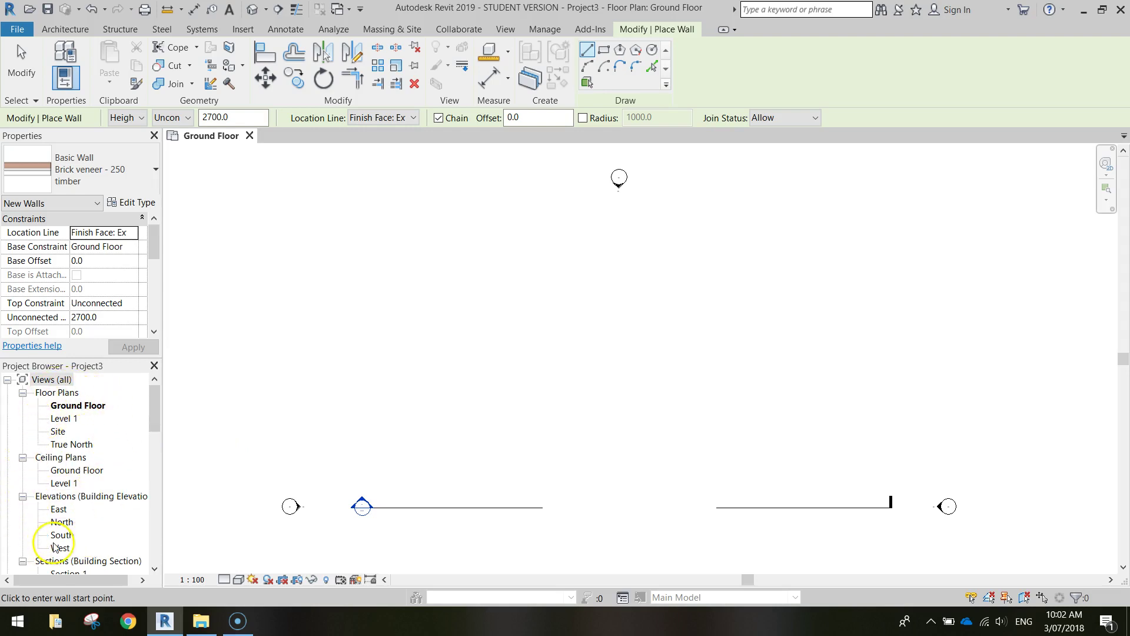
left_click(70, 496)
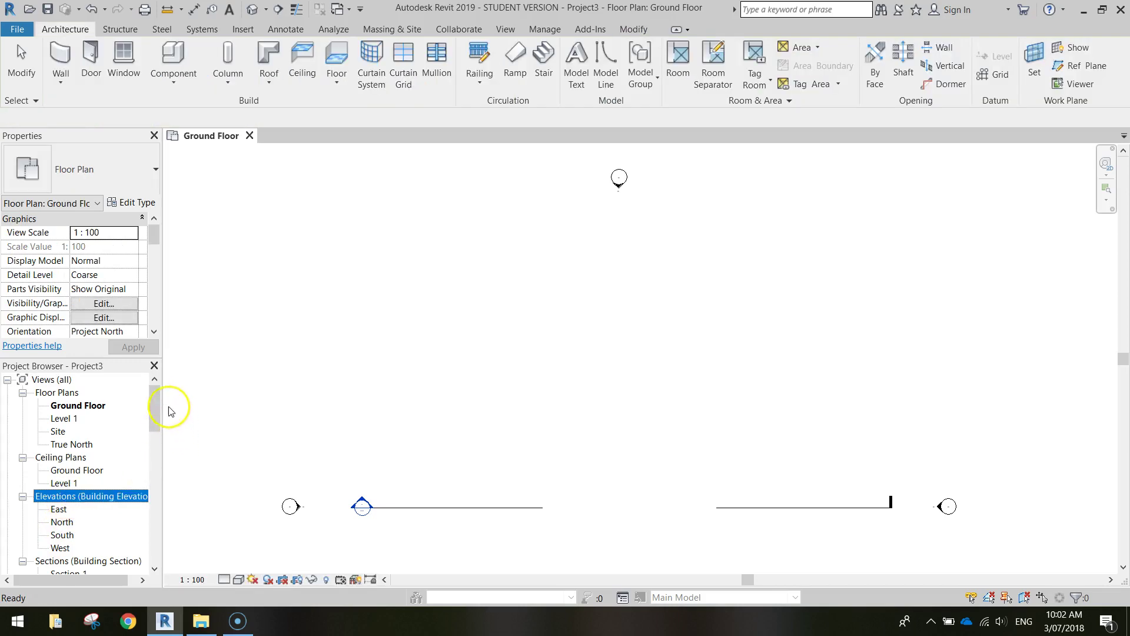
- In the East elevation, change Level 1 from 4000 to 2700, then close the East view
left_click_drag(155, 409, 155, 428)
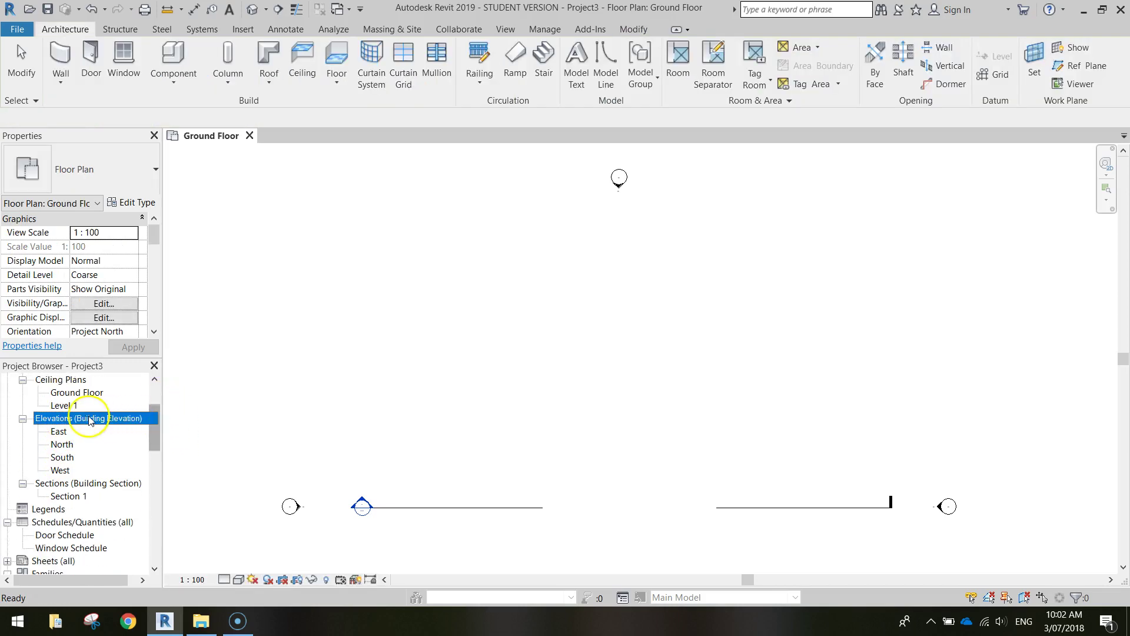
double_click(59, 433)
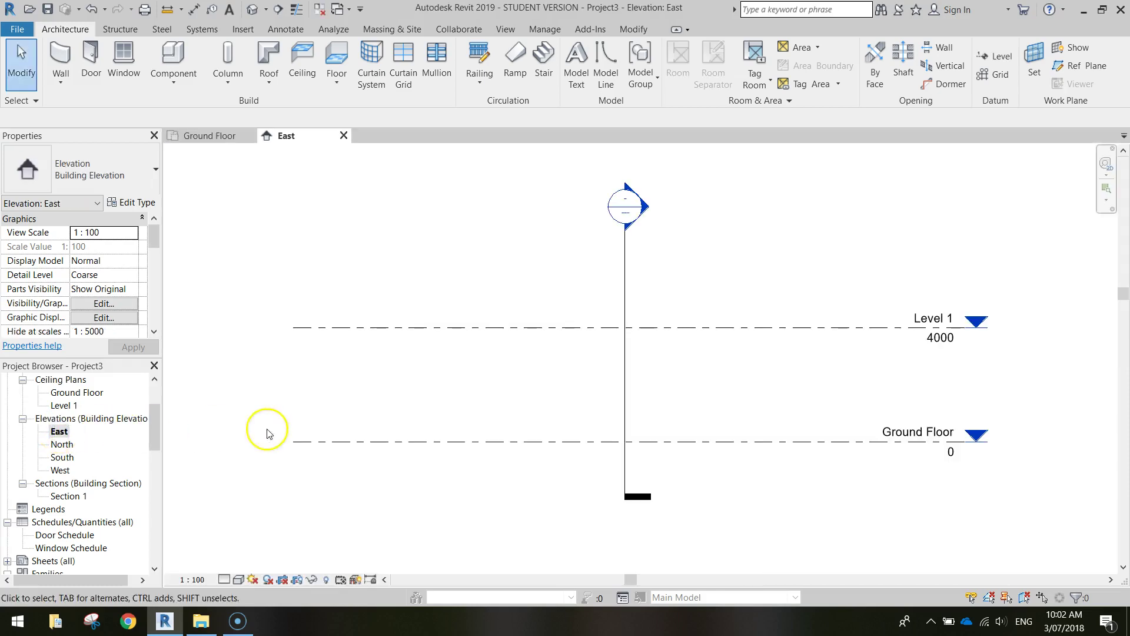
left_click(939, 341)
left_click(939, 342)
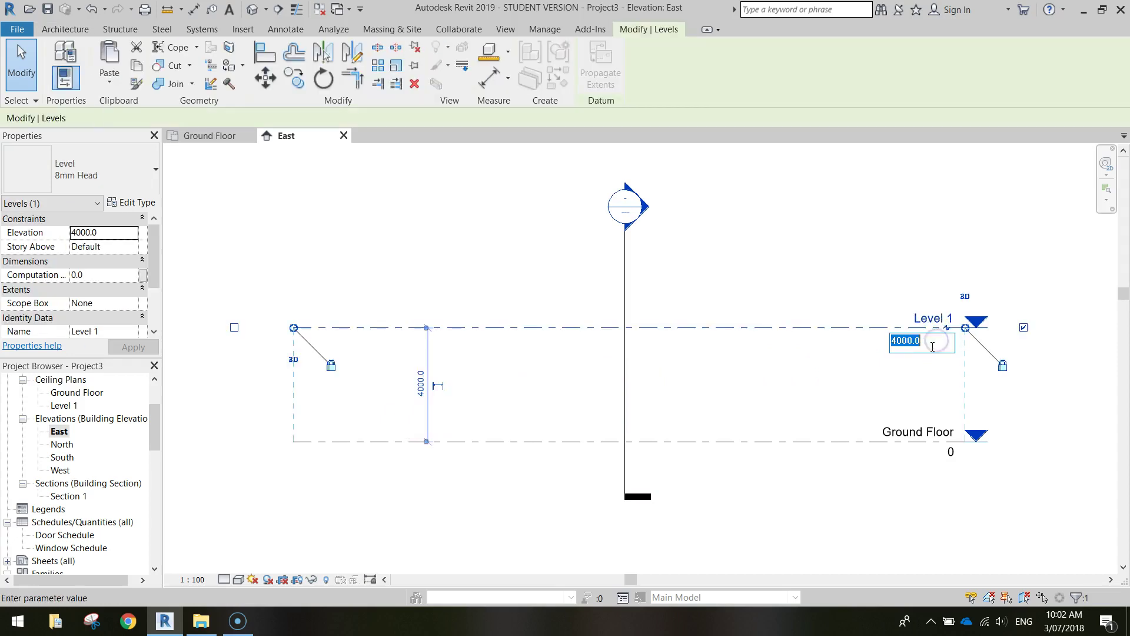
double_click(913, 345)
key("Return")
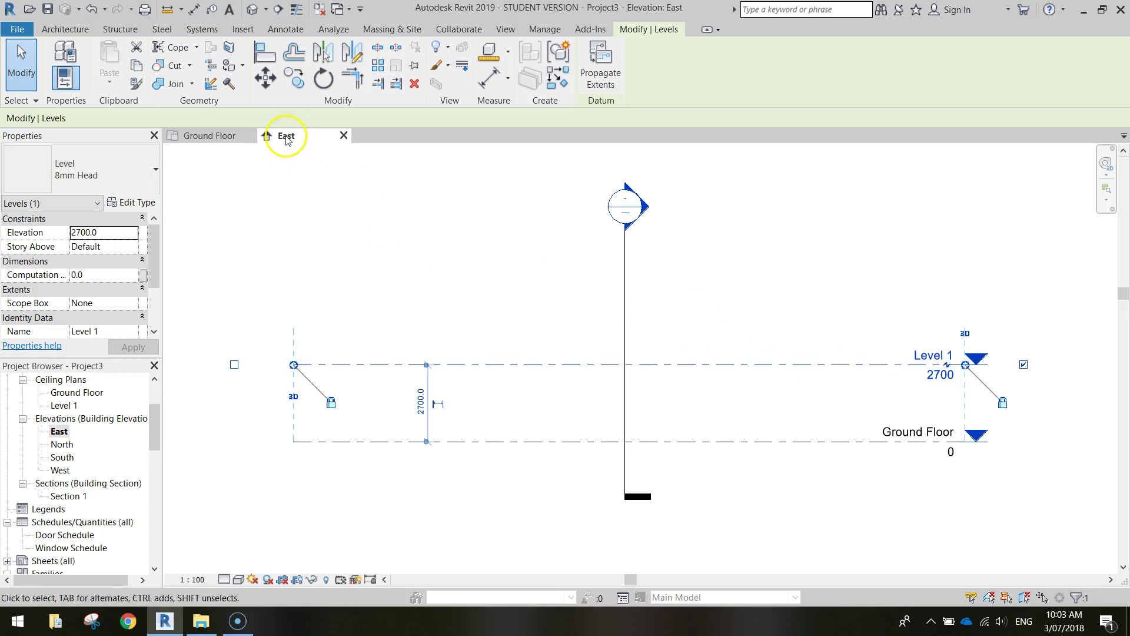
left_click(344, 136)
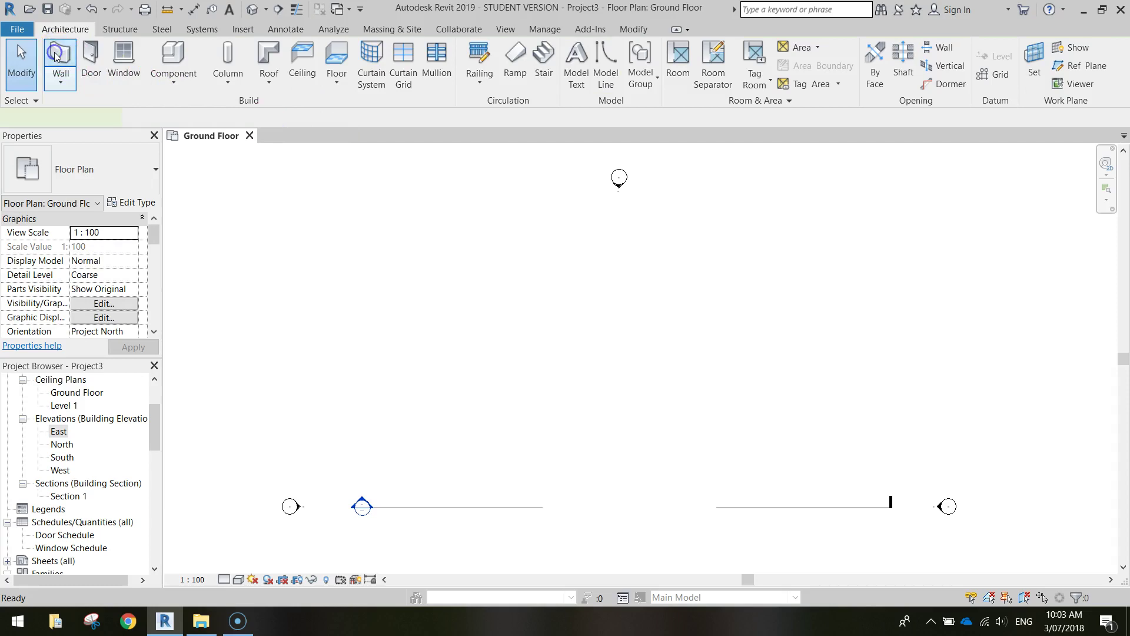
- Chain four exterior walls, 7800 along the bottom and 9575 up the side, closing the loop
left_click(60, 59)
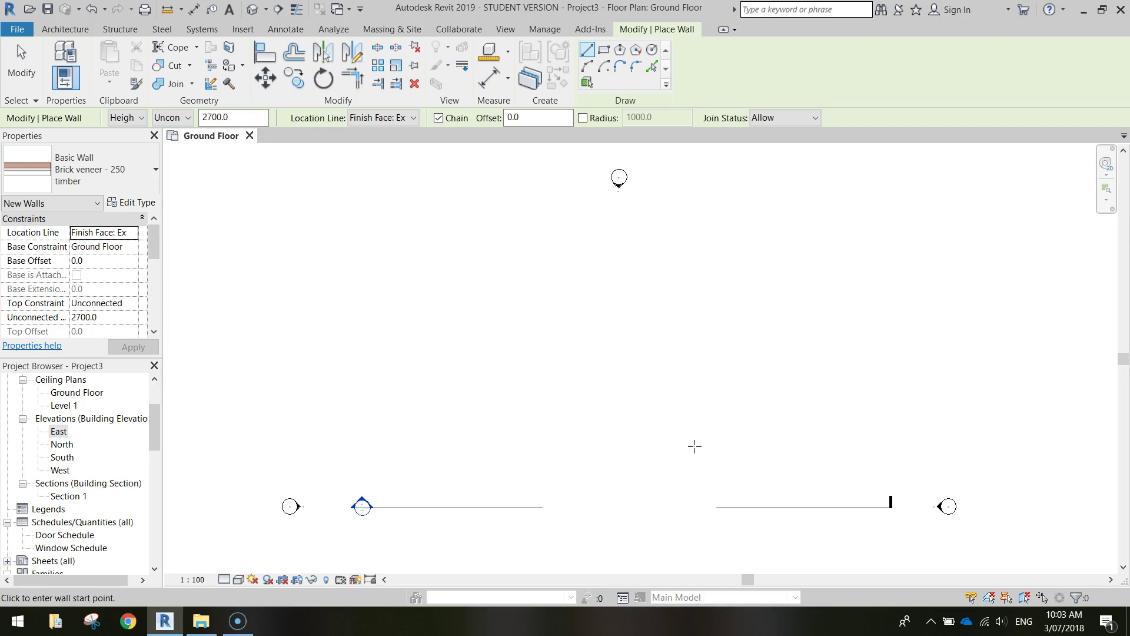
left_click(701, 429)
left_click(706, 426)
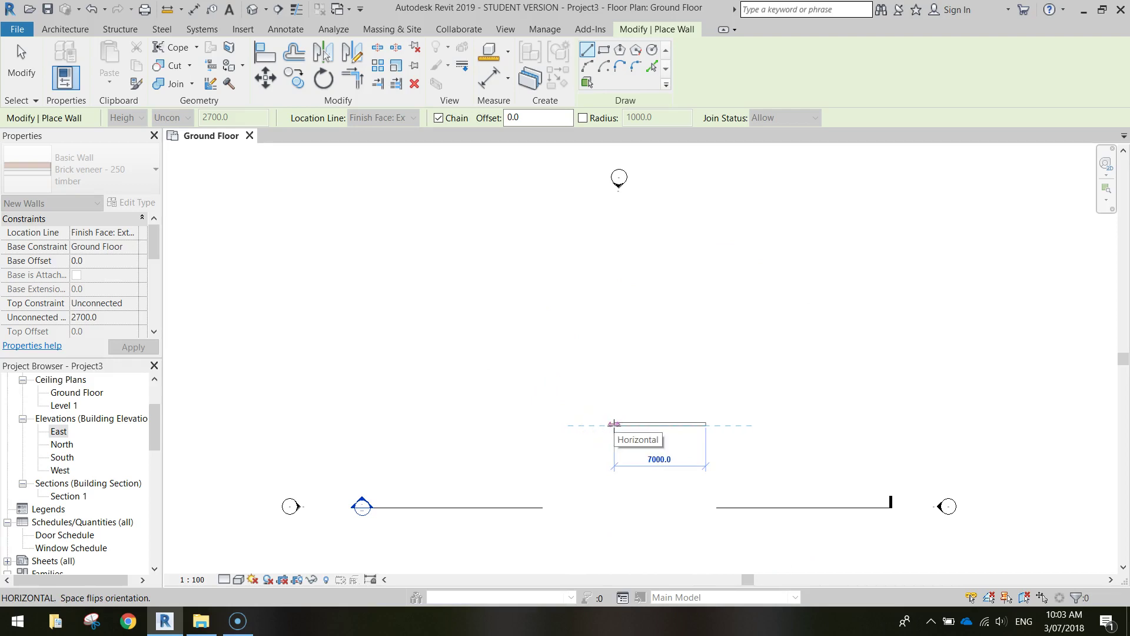
type("7800")
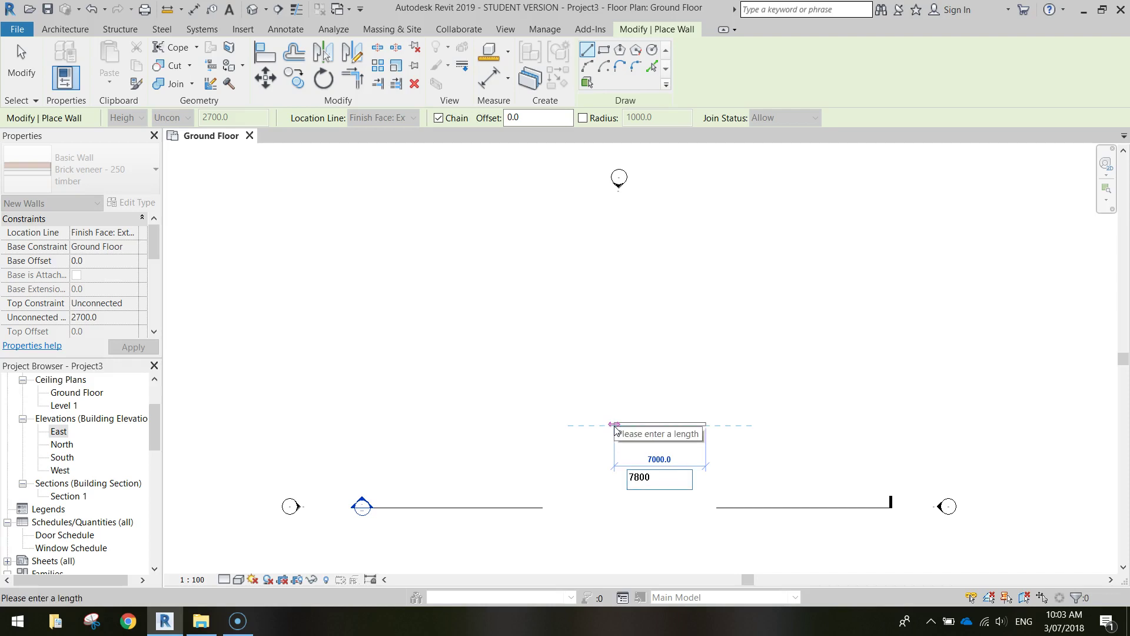
key("Return")
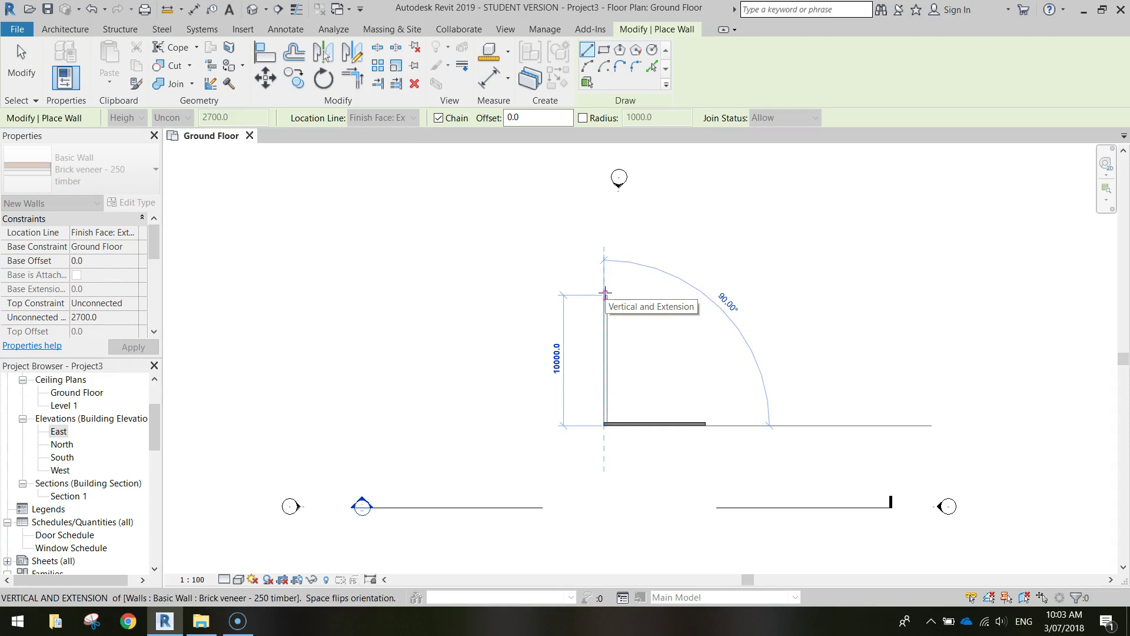
type("95")
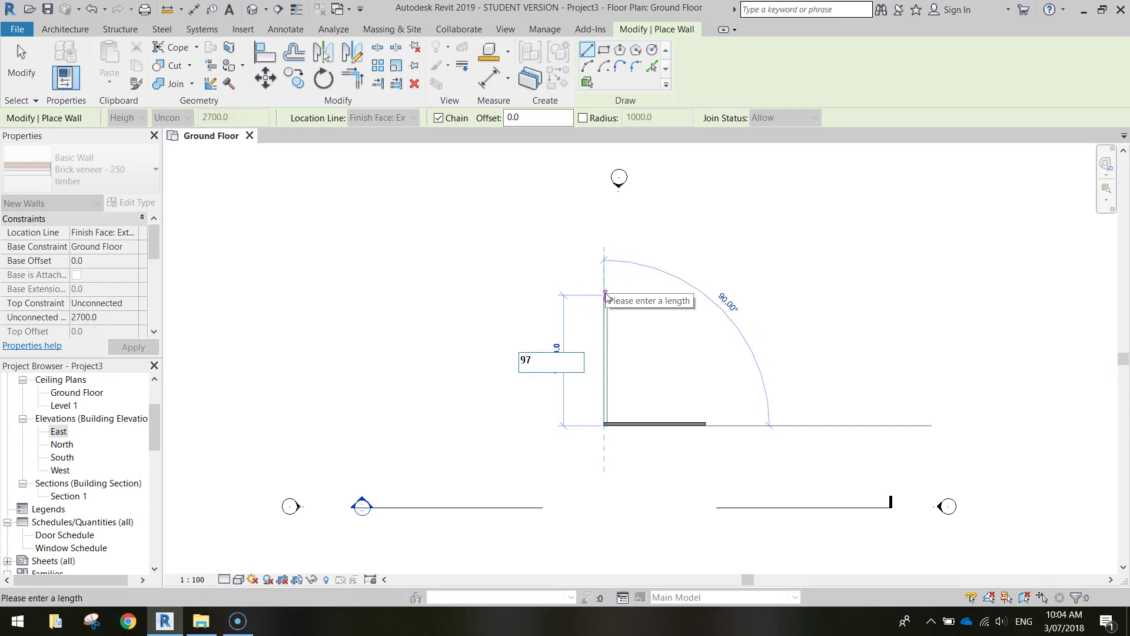
type("75")
key("Return")
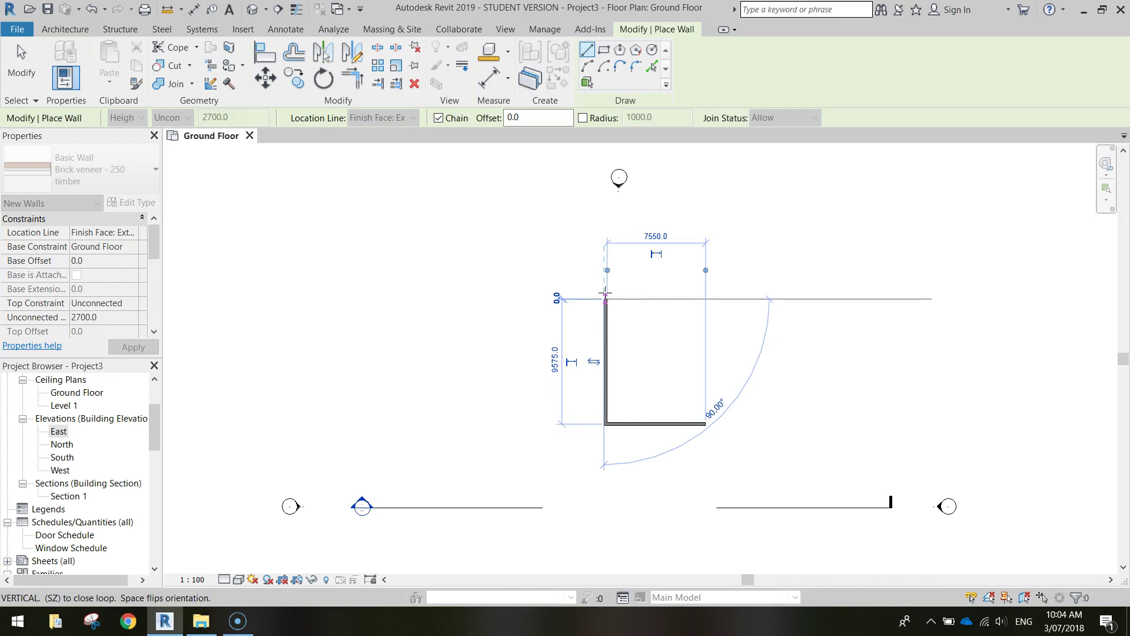
left_click(706, 299)
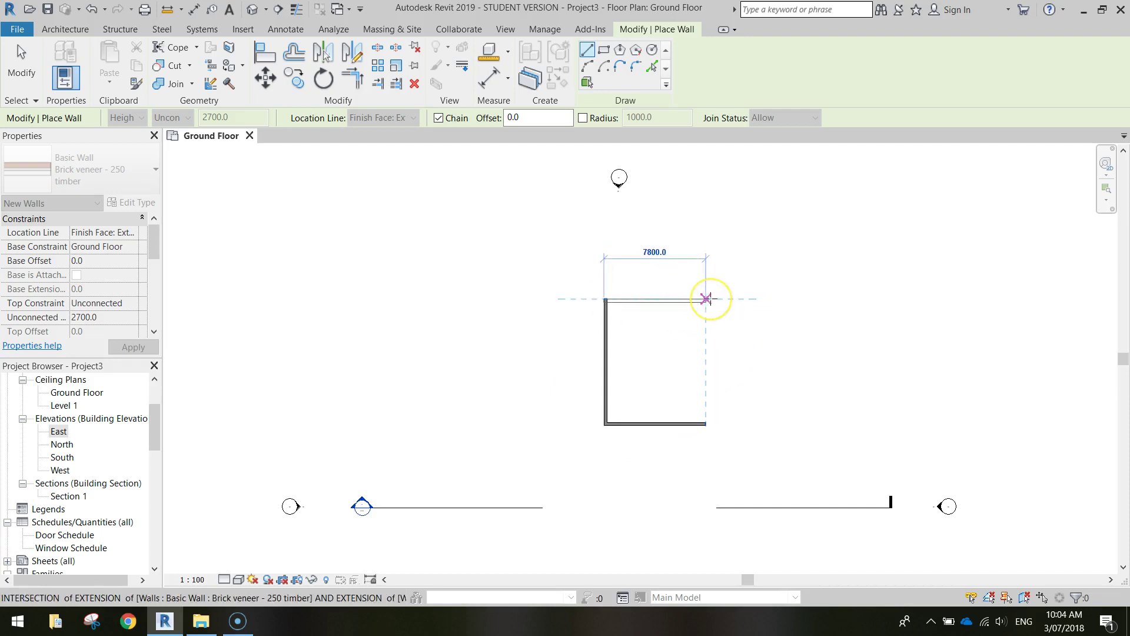
left_click(709, 413)
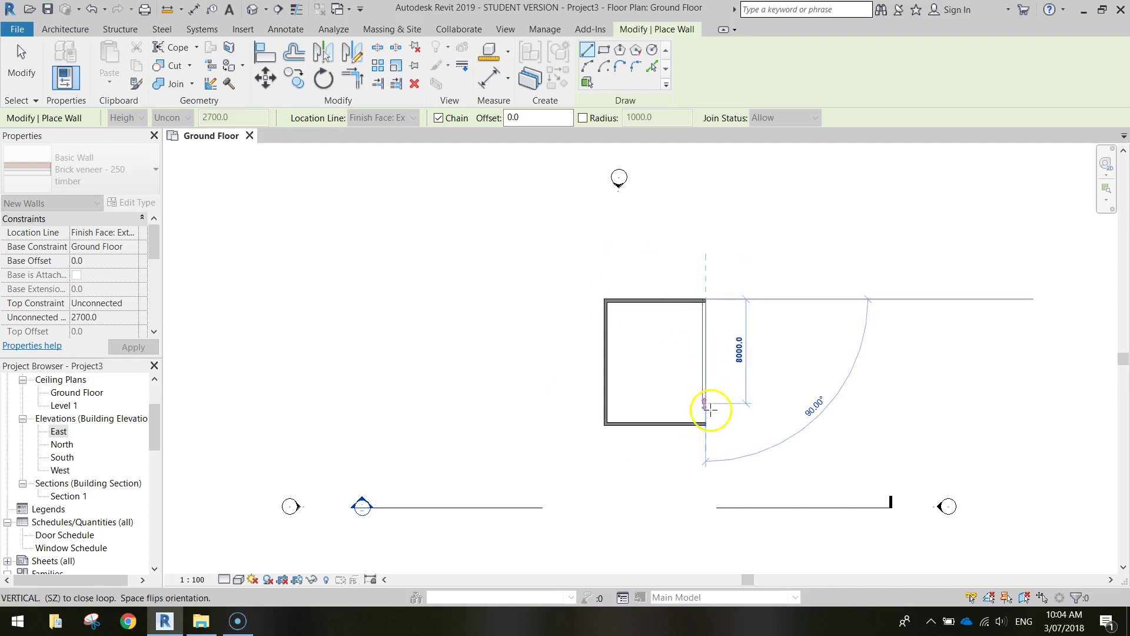
left_click(707, 424)
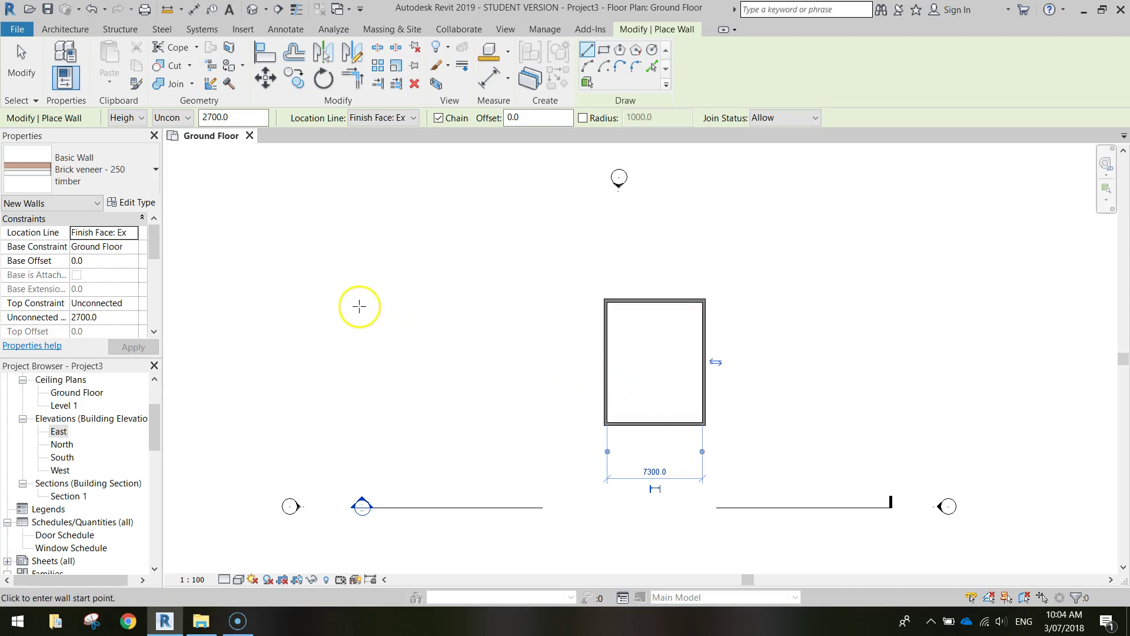
- Select the four walls and nudge the rectangle slightly left and down, then deselect
key("Escape")
key("Escape")
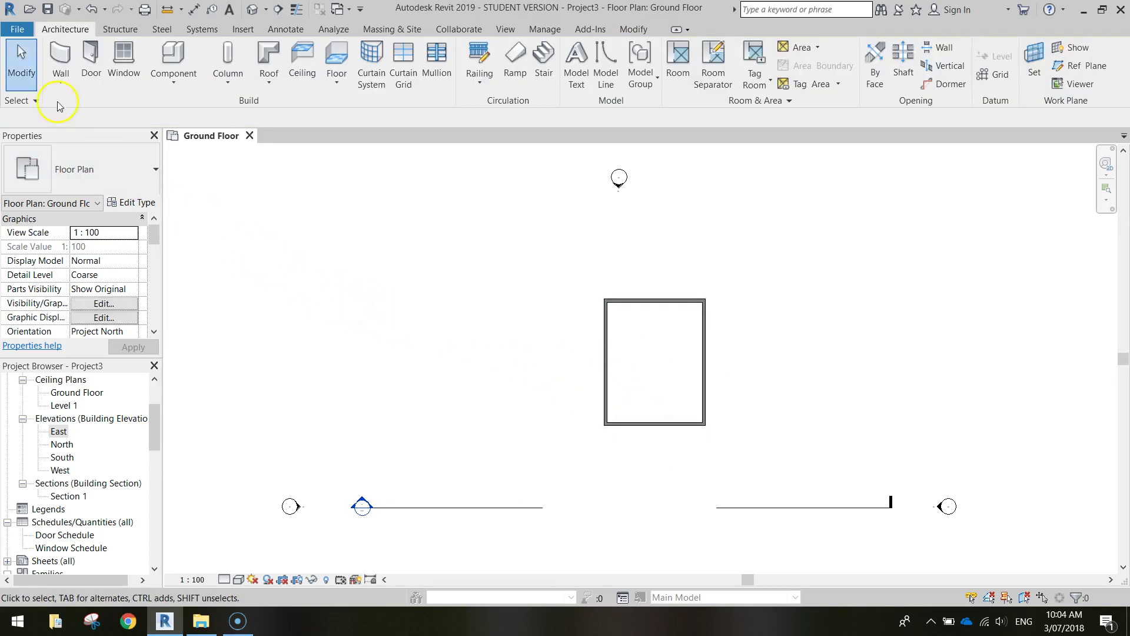
left_click(19, 54)
left_click_drag(555, 273, 775, 465)
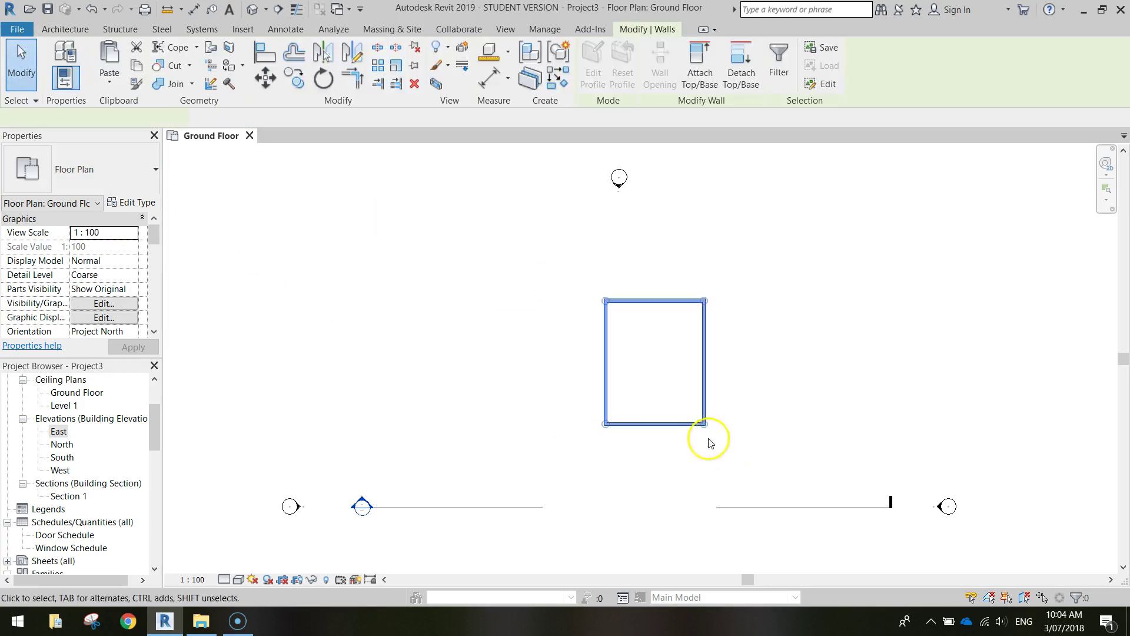
left_click_drag(667, 428, 655, 430)
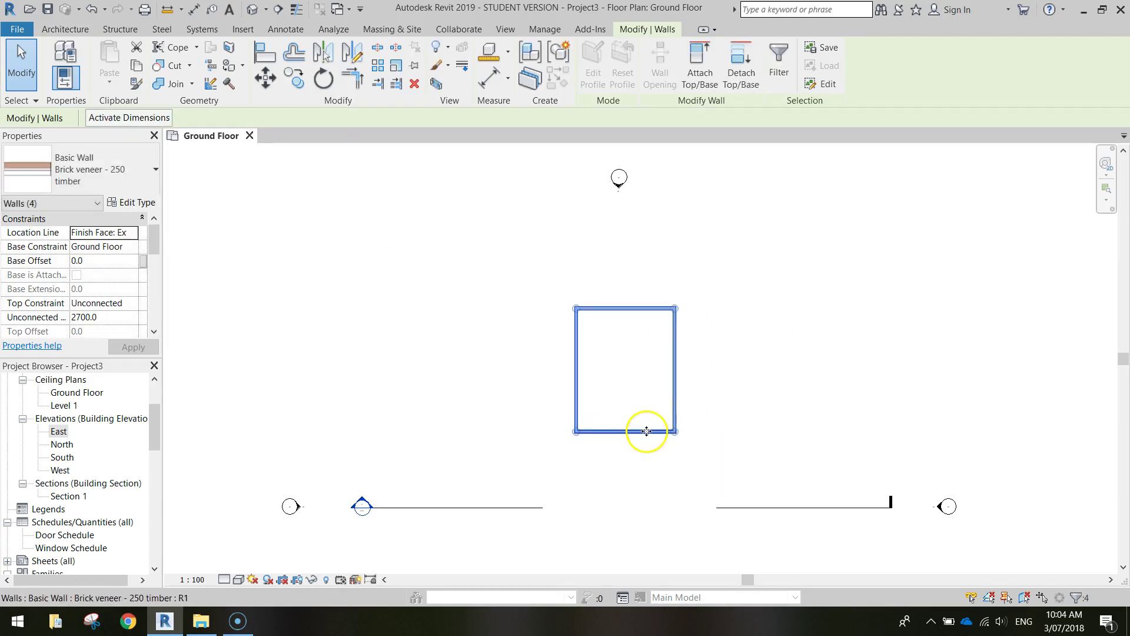
scroll(646, 431, "up", 5)
middle_click_drag(570, 304, 570, 398)
scroll(571, 400, "down", 1)
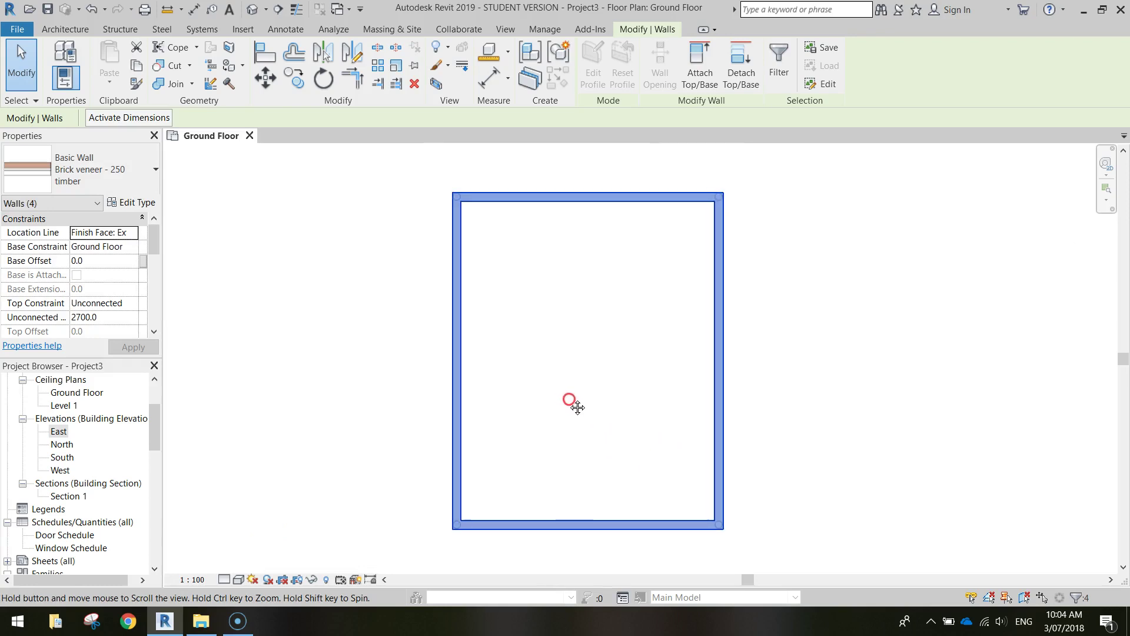
left_click(774, 363)
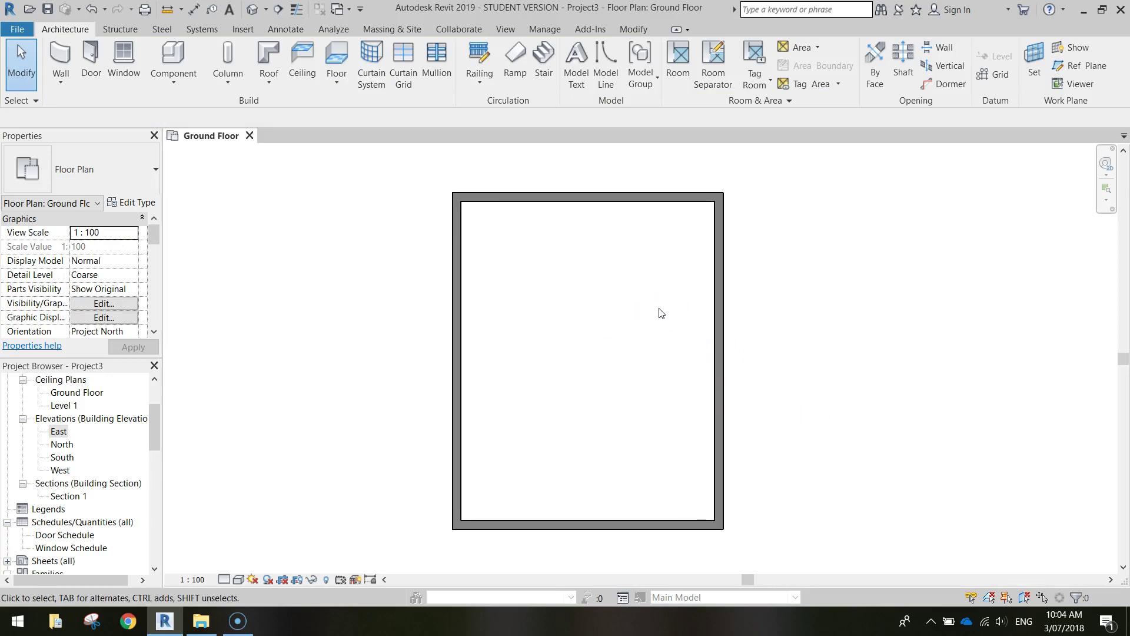
- Bring up the 3D View dropdown on the View tab
left_click_drag(156, 434, 161, 398)
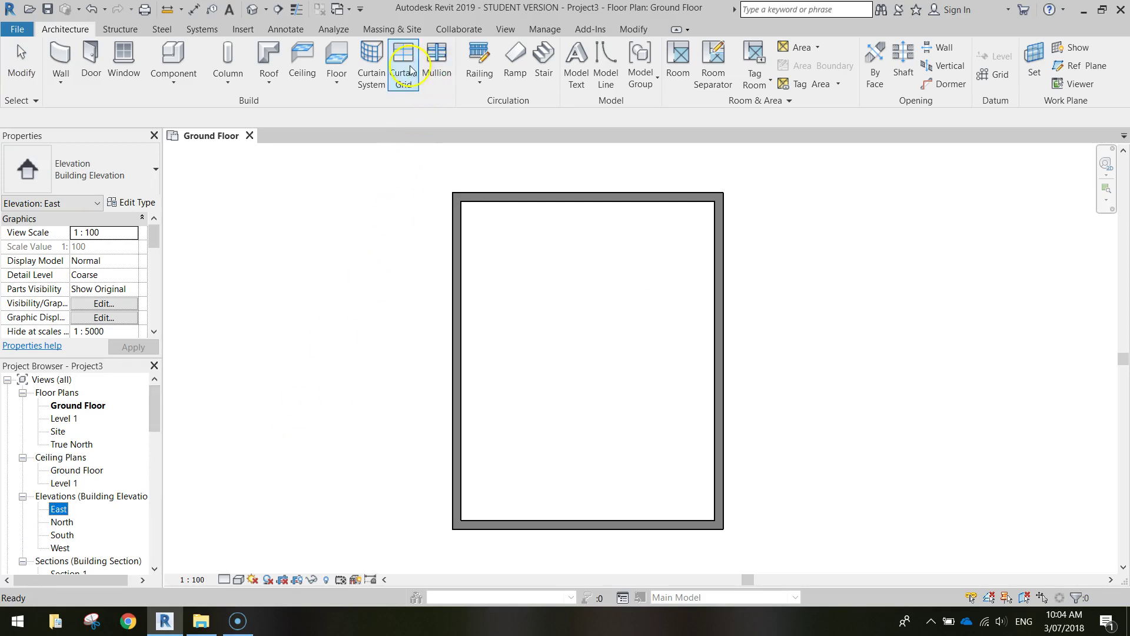
left_click(510, 30)
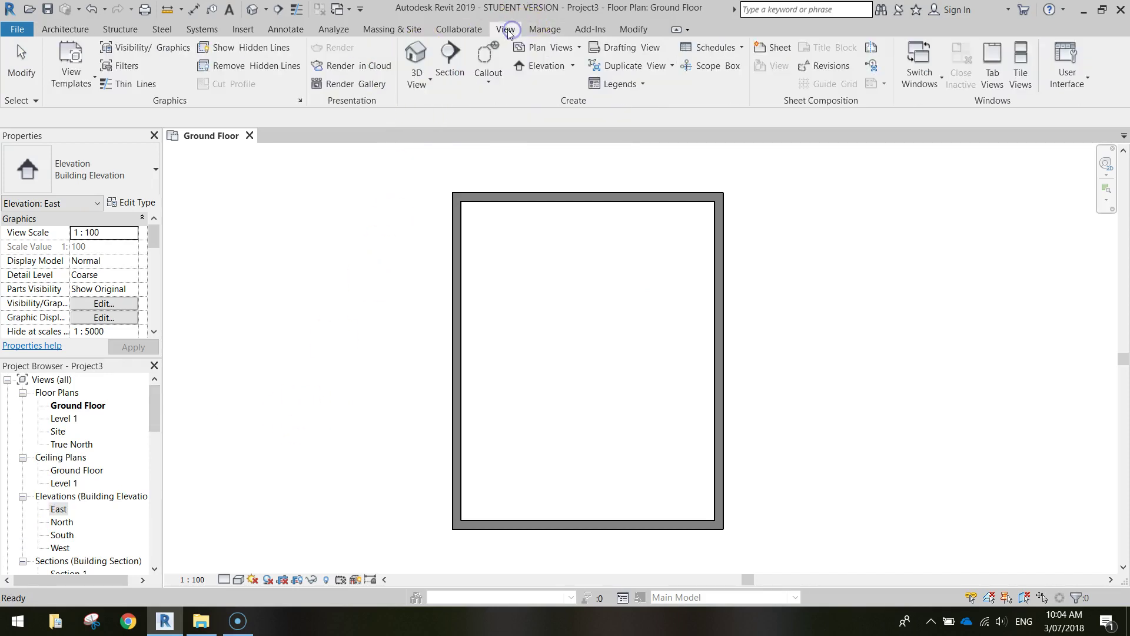
left_click(421, 78)
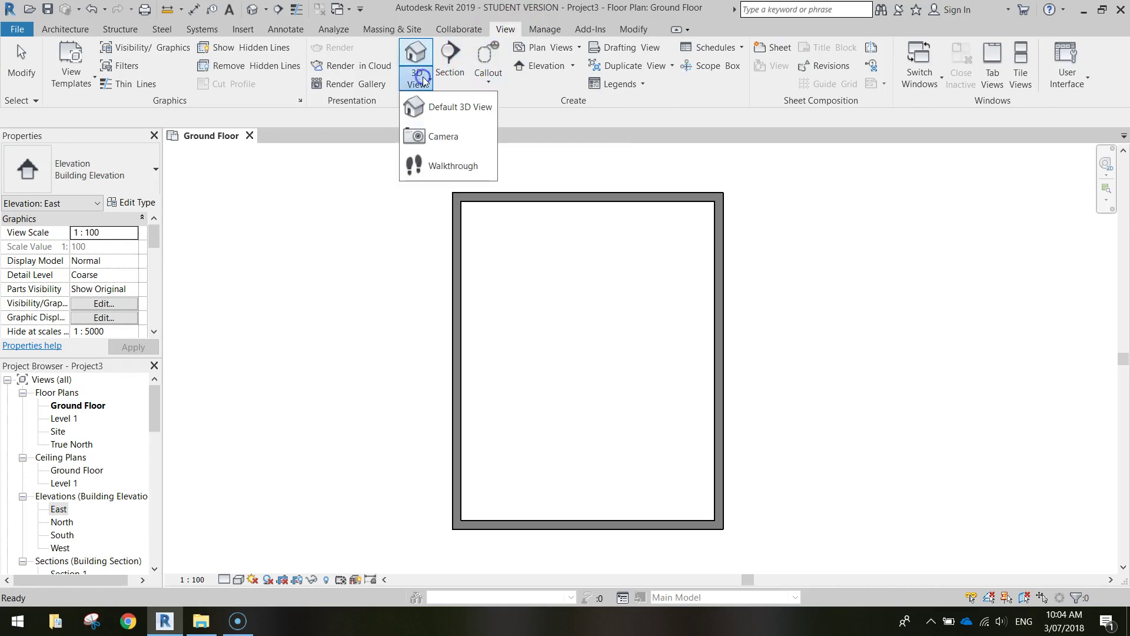
- Create the Default 3D View and zoom, pan and orbit to frame the brick-walled box
left_click(459, 111)
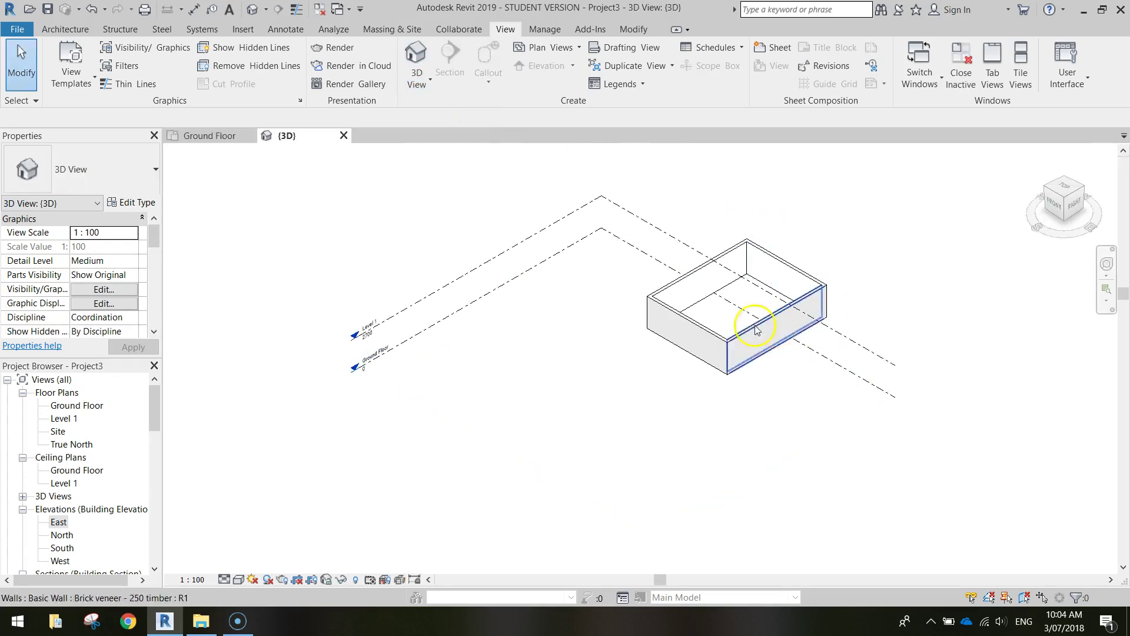
scroll(751, 320, "up", 5)
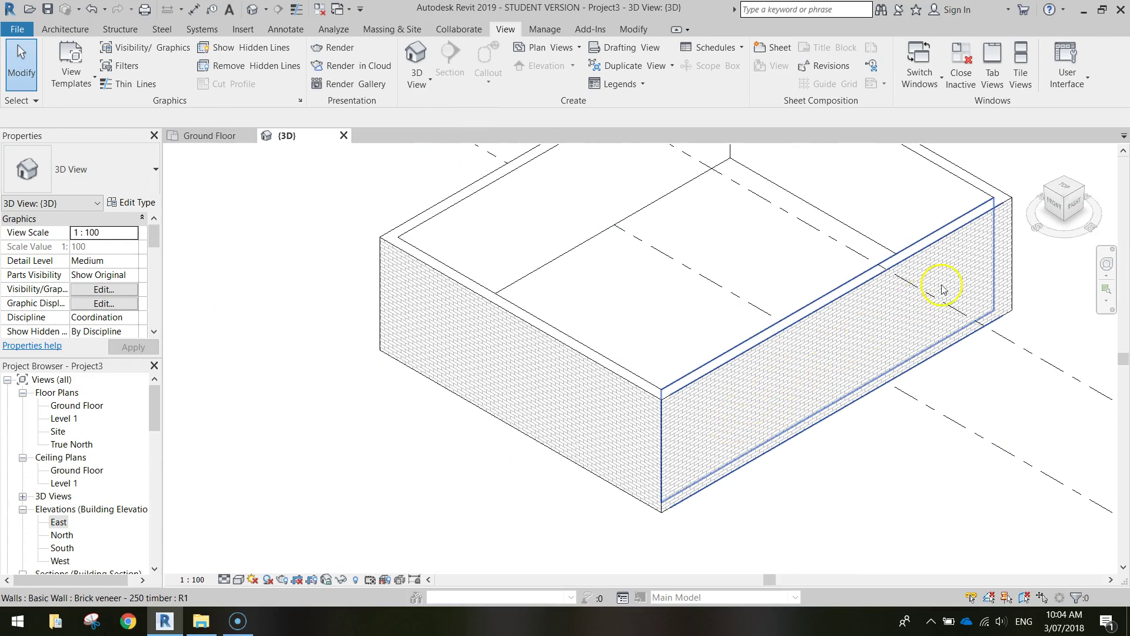
middle_click_drag(744, 221, 684, 328)
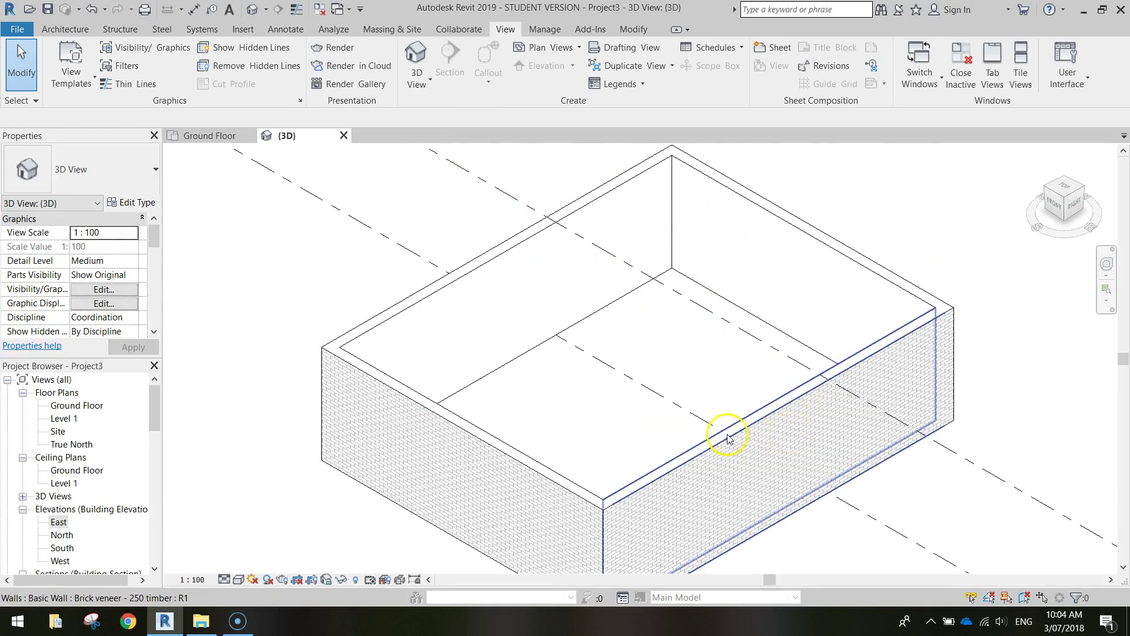
middle_click_drag(724, 437, 725, 383, "shift")
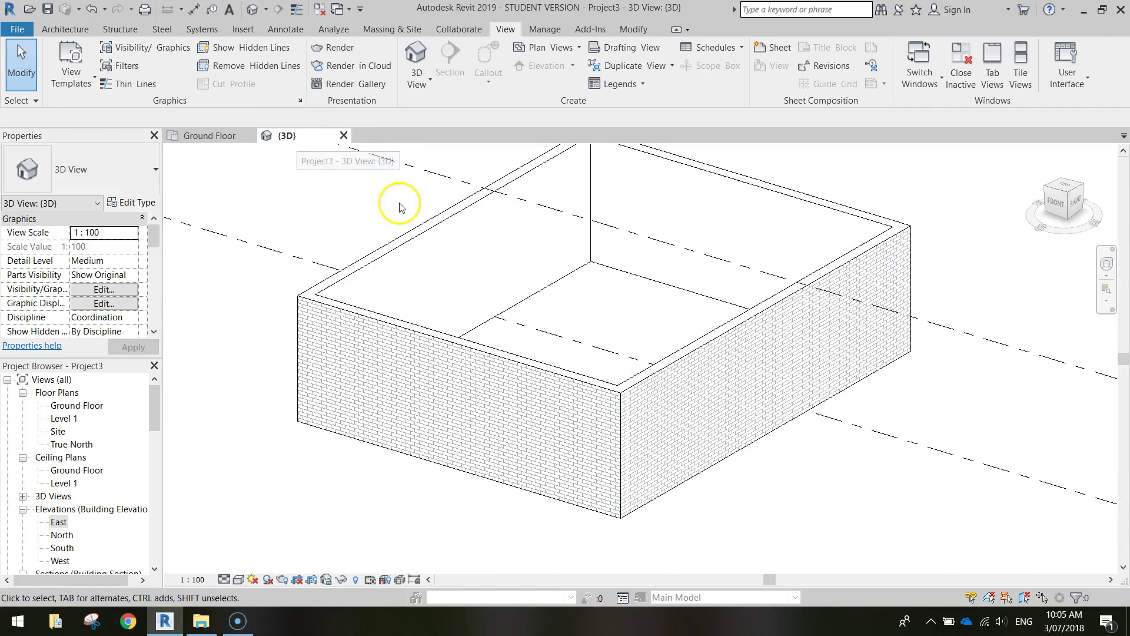
middle_click_drag(471, 242, 472, 262)
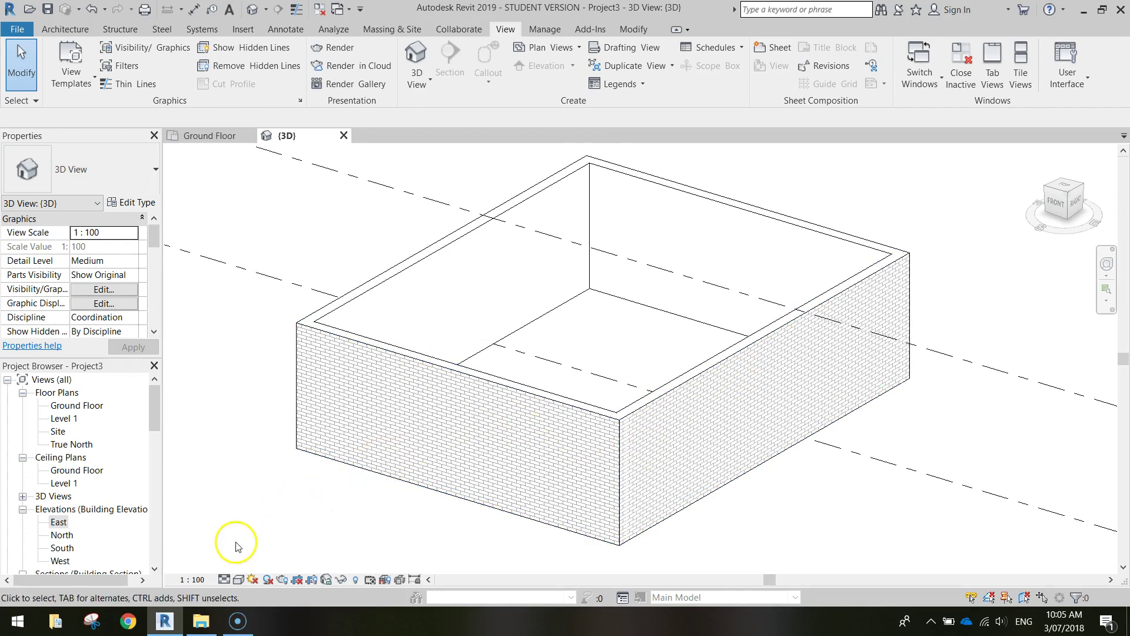
- Give the 3D view Realistic visual style and Fine detail level, then return to Ground Floor
left_click(239, 581)
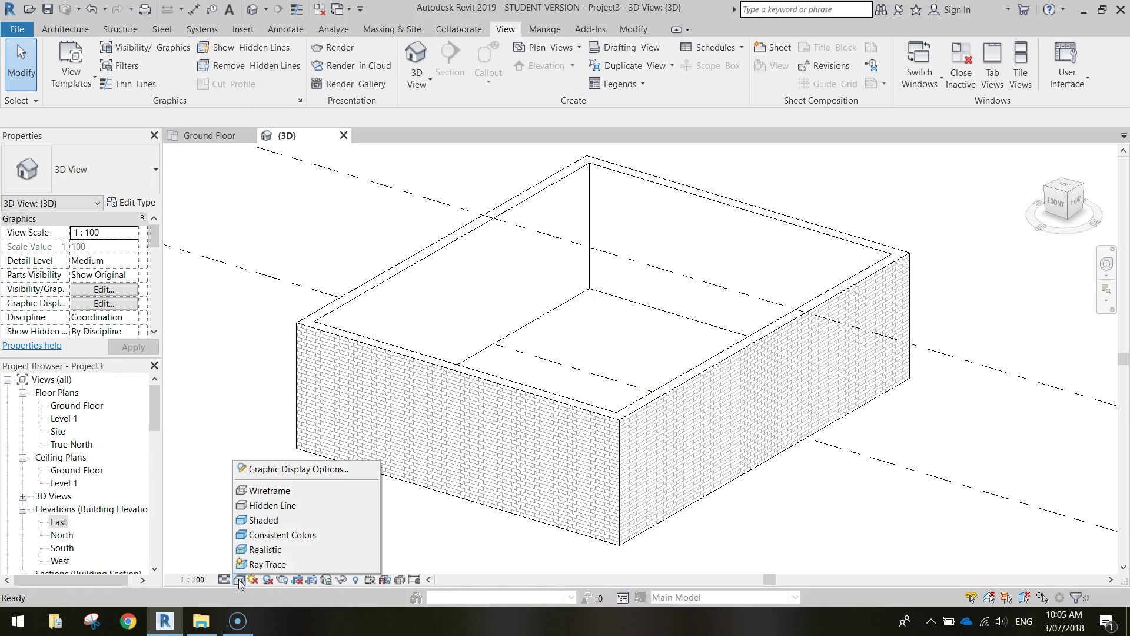
left_click(262, 550)
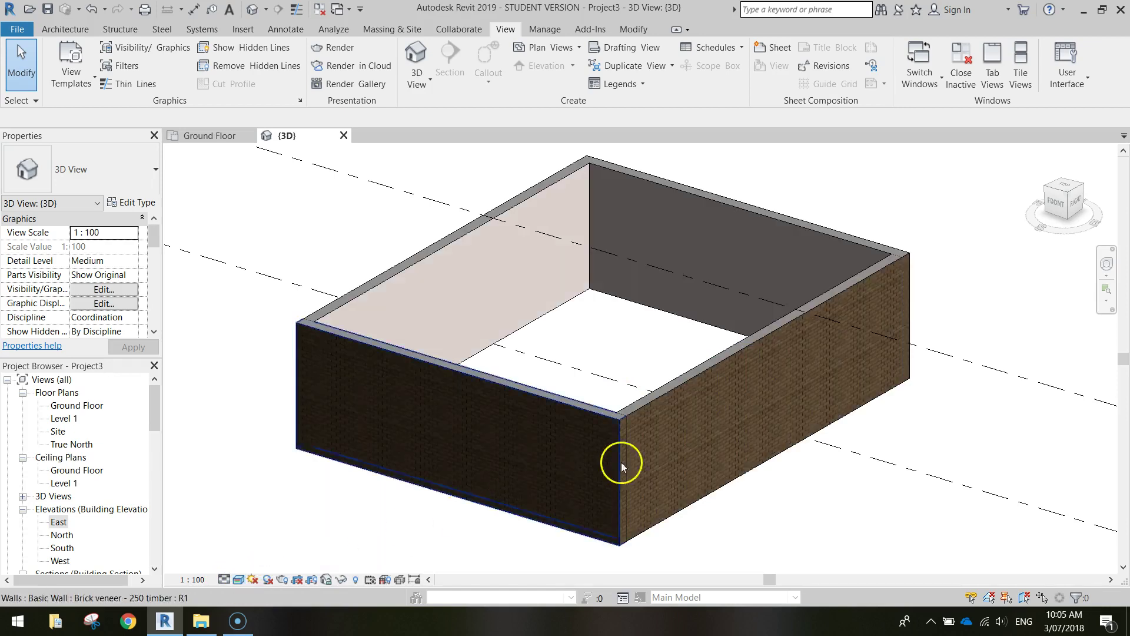
mouse_move(723, 449)
middle_mouse_down("shift")
mouse_move(730, 456)
mouse_move(716, 411)
mouse_move(648, 429)
mouse_move(753, 440)
mouse_move(743, 436)
middle_mouse_up("shift")
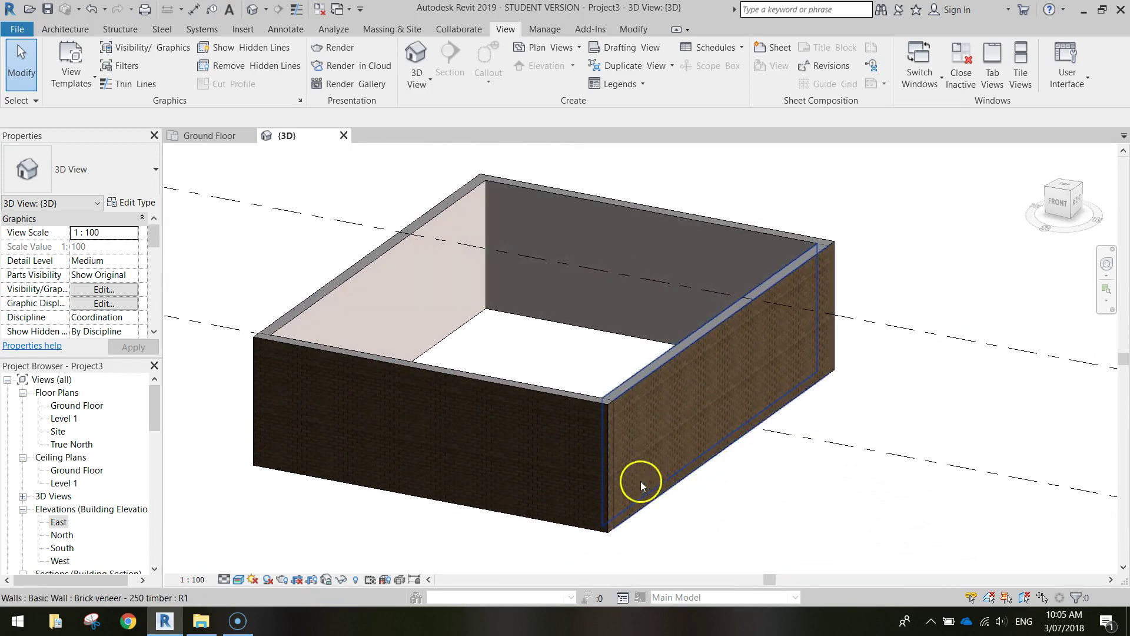
left_click(224, 580)
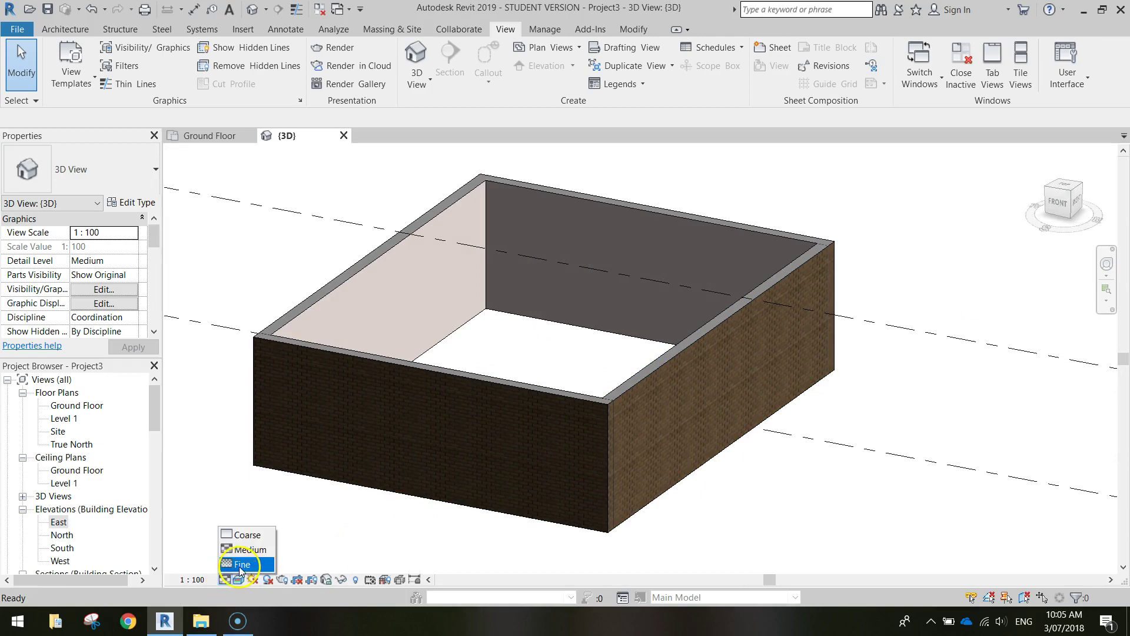
left_click(240, 566)
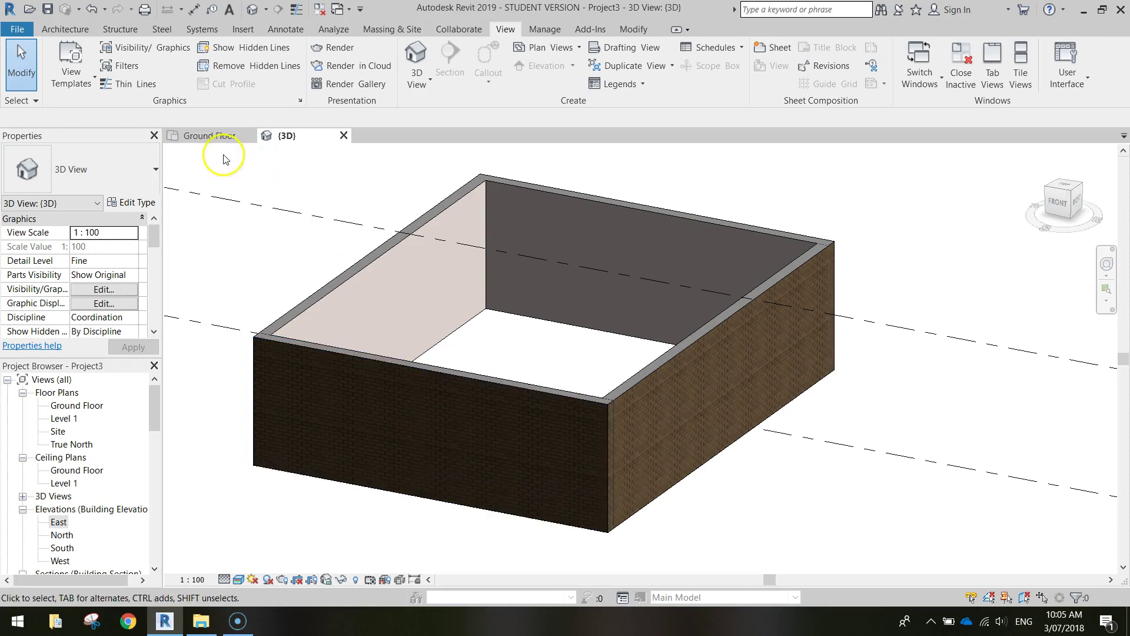
left_click(211, 141)
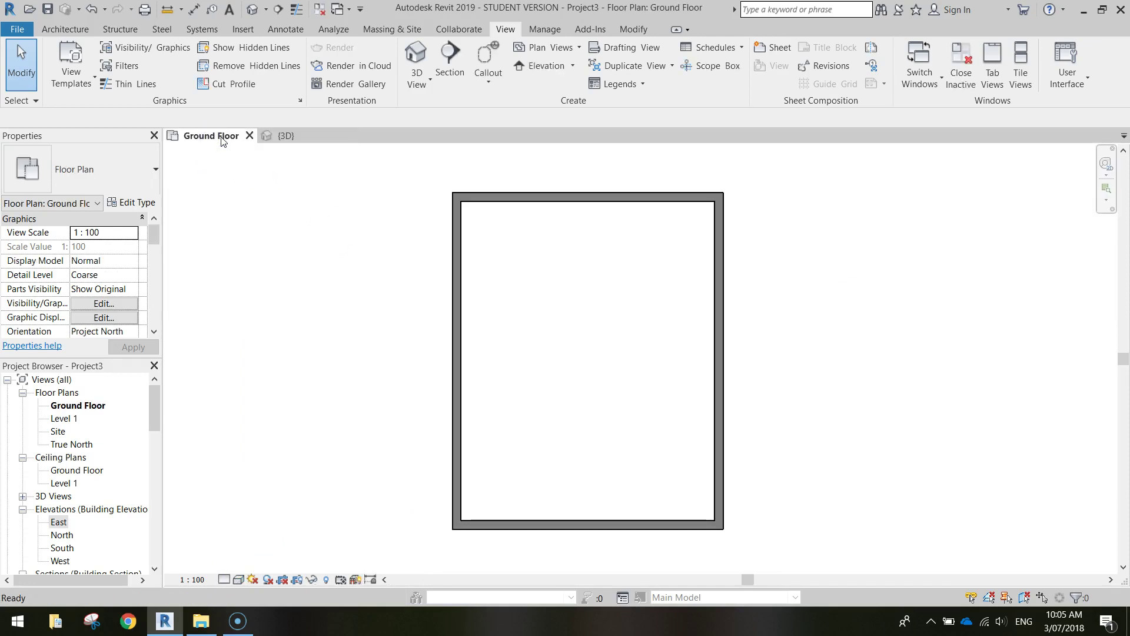
- Set the Ground Floor plan to Fine detail and Realistic style, then refit the plan in view
left_click(227, 581)
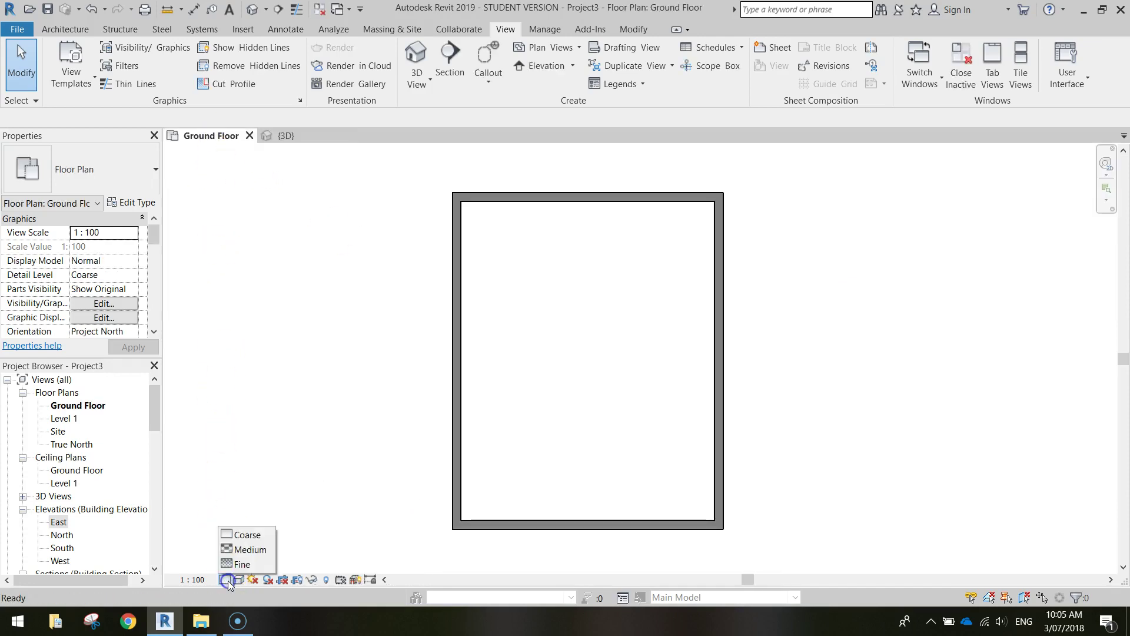
left_click(242, 567)
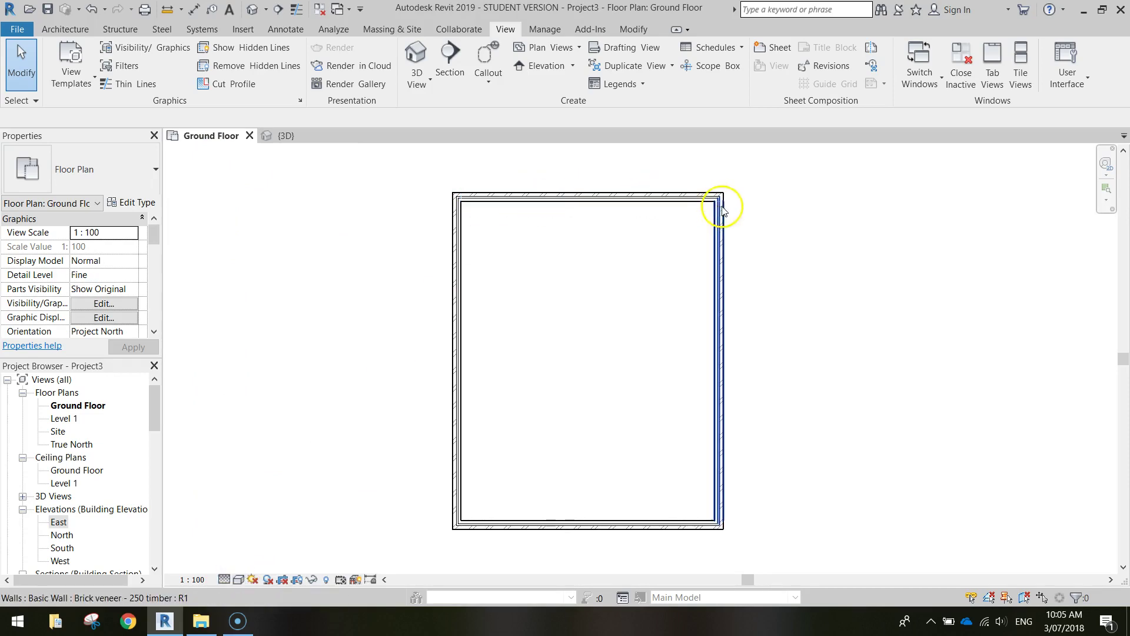
left_click(238, 580)
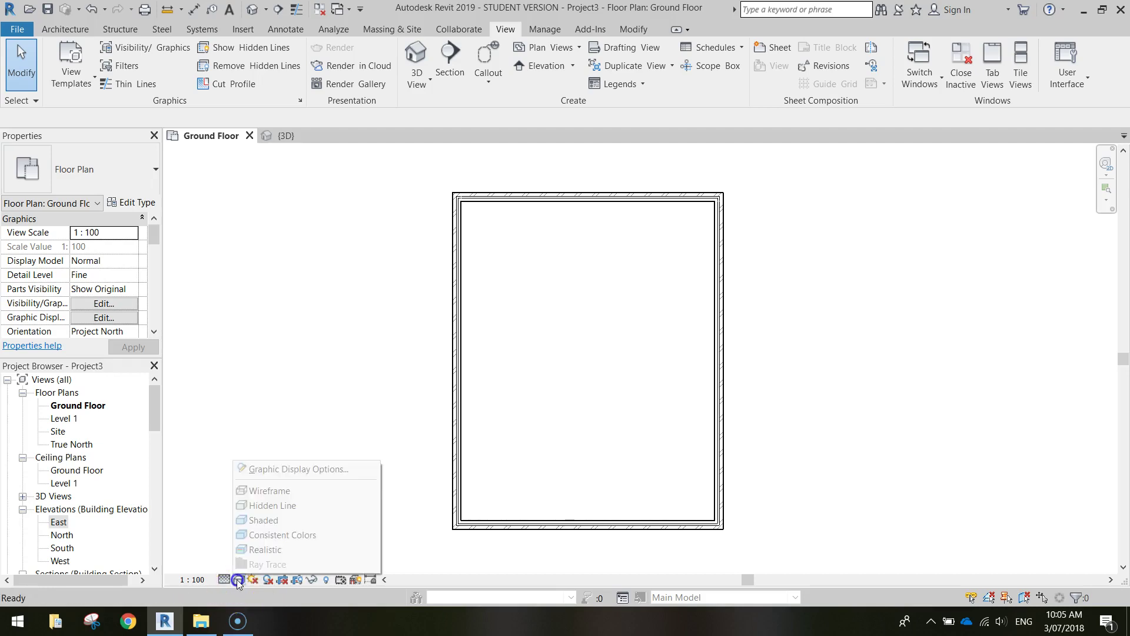
left_click(276, 555)
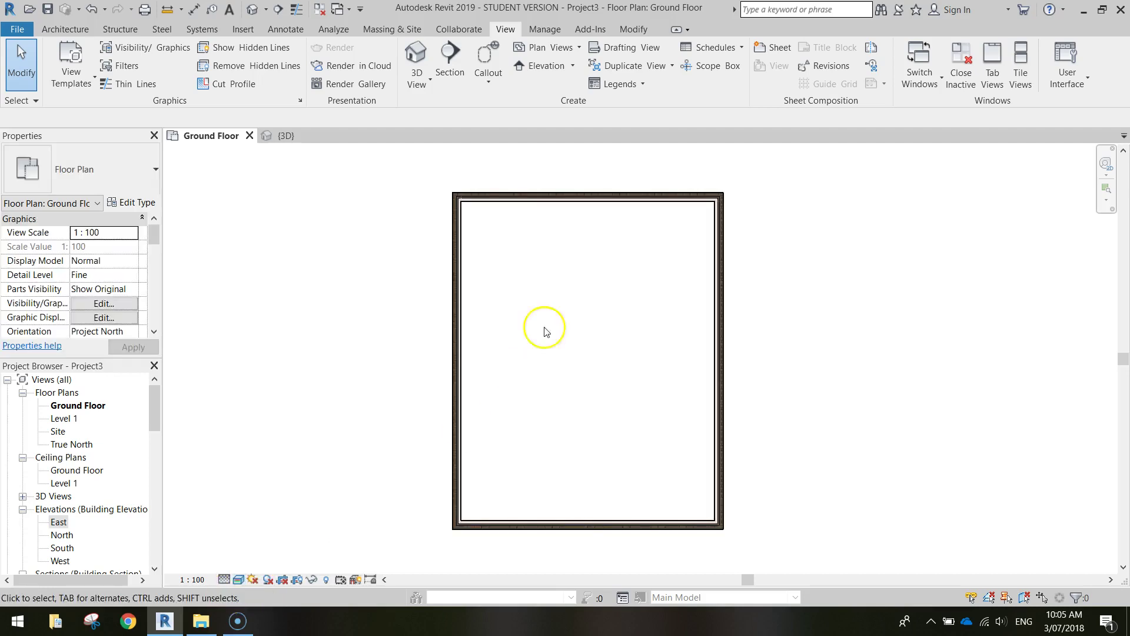
scroll(599, 202, "up", 4)
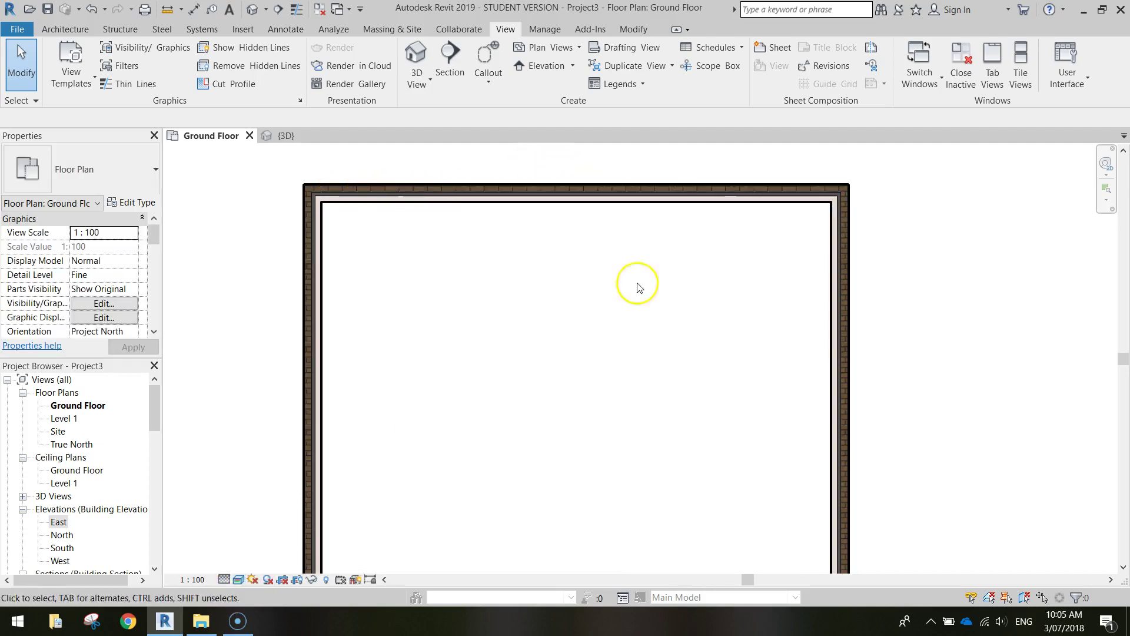
scroll(739, 378, "down", 2)
middle_click_drag(739, 379, 709, 292)
scroll(697, 292, "down", 1)
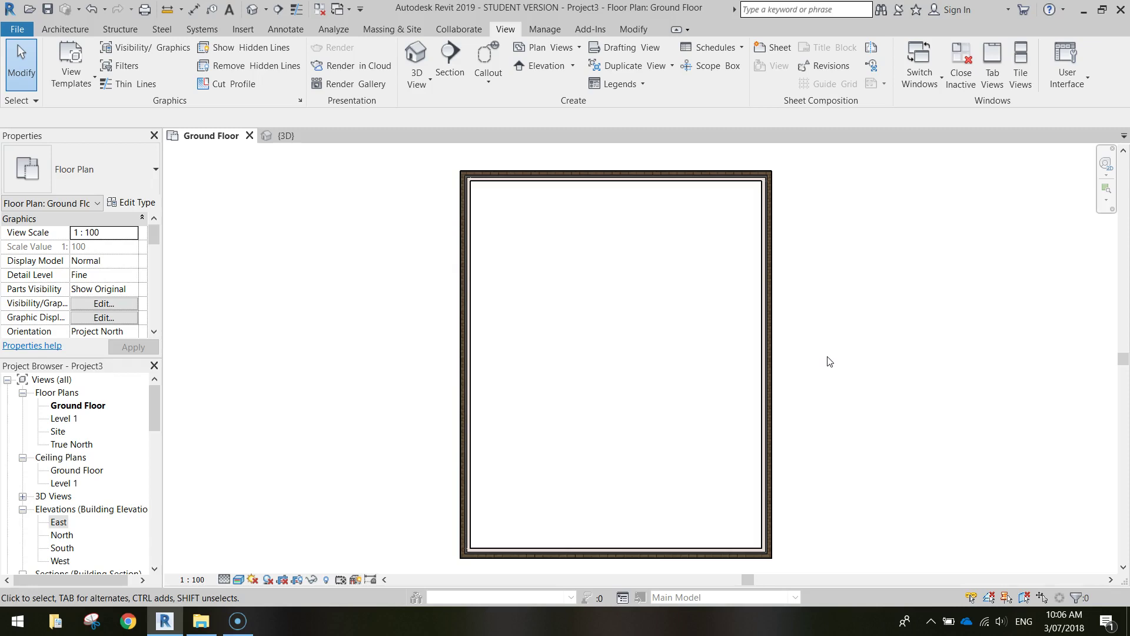
- Start the Wall tool and pick the Basic Wall Stud timber - 70 type
left_click(62, 30)
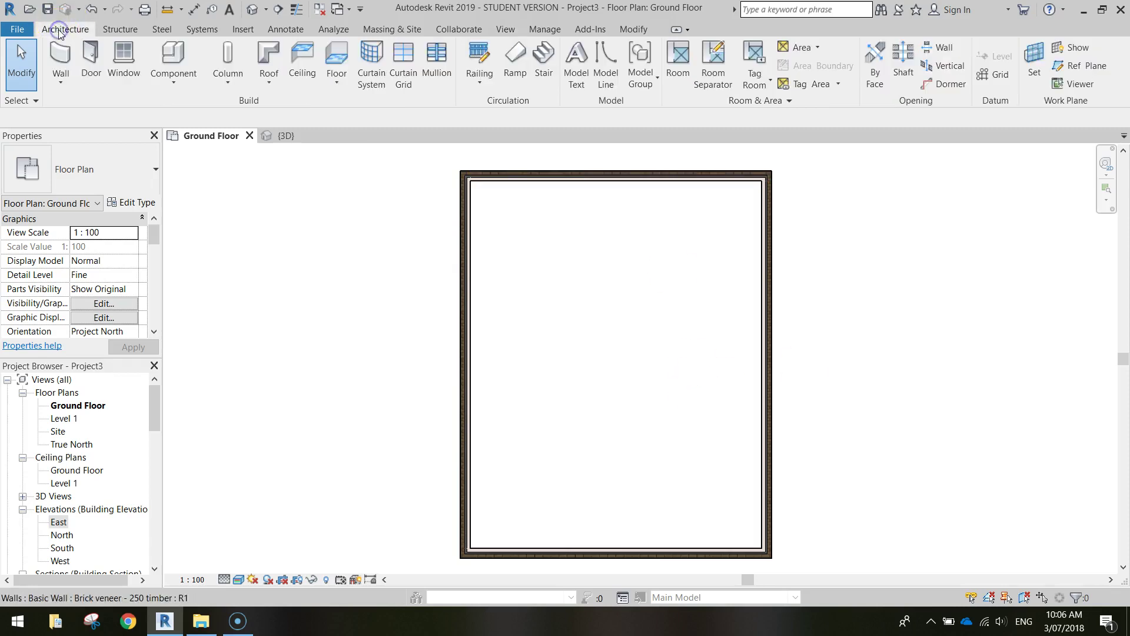
left_click(58, 55)
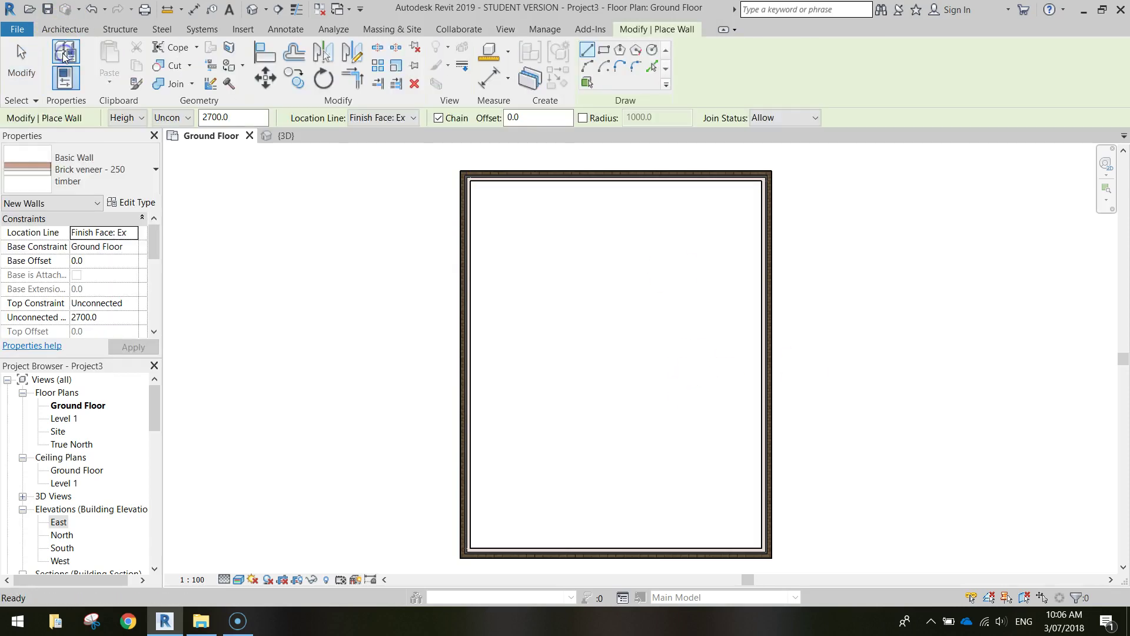
left_click(124, 160)
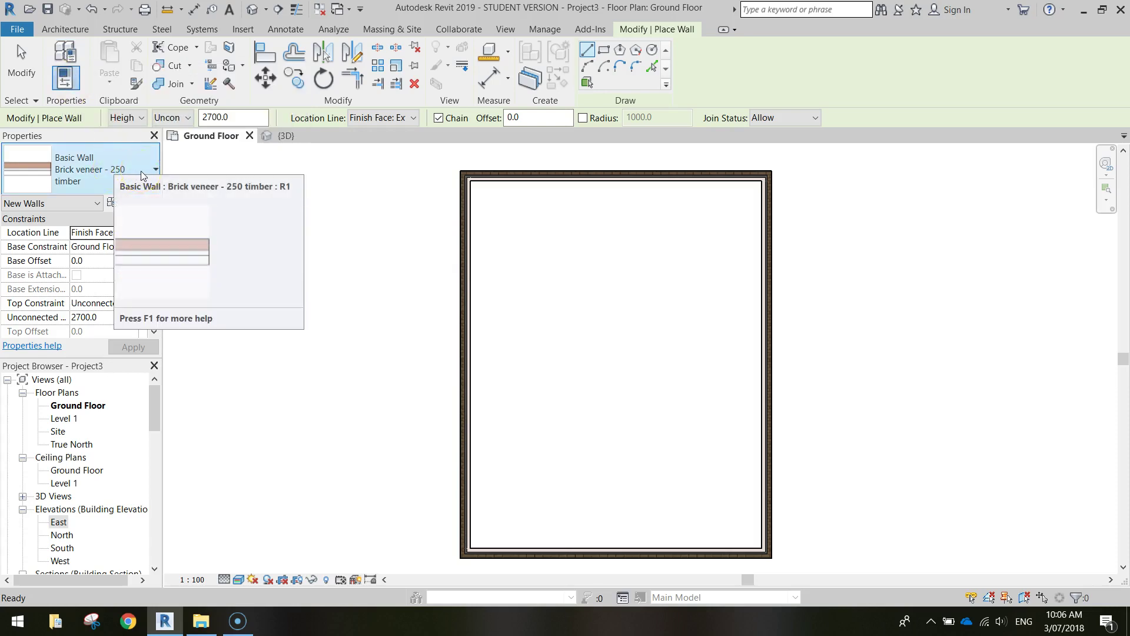
left_click(140, 171)
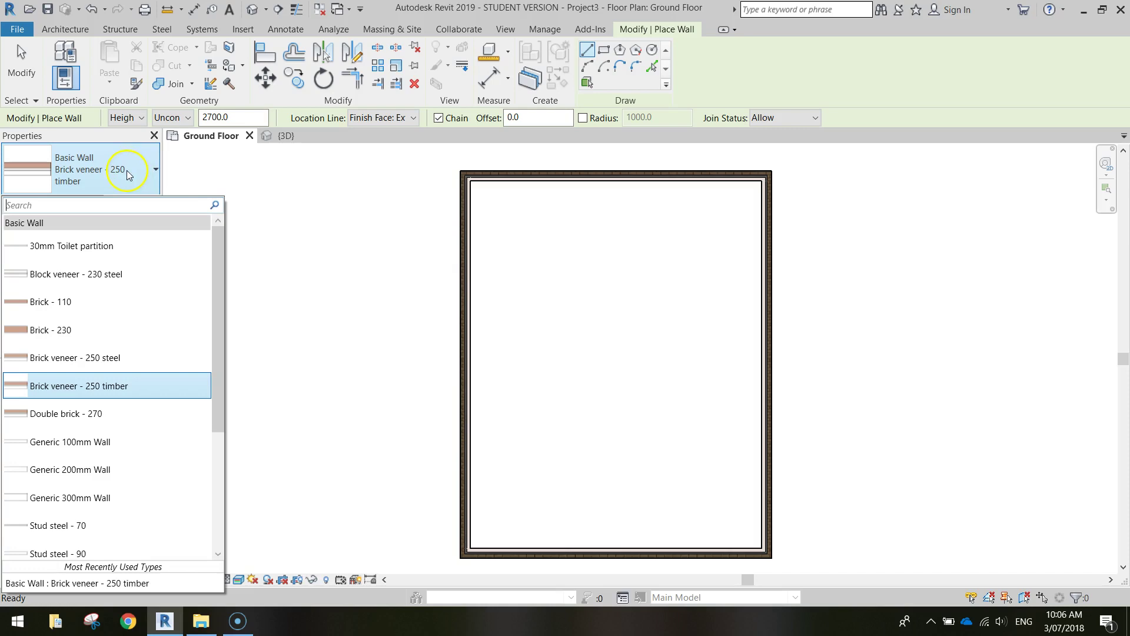
left_click_drag(222, 276, 234, 380)
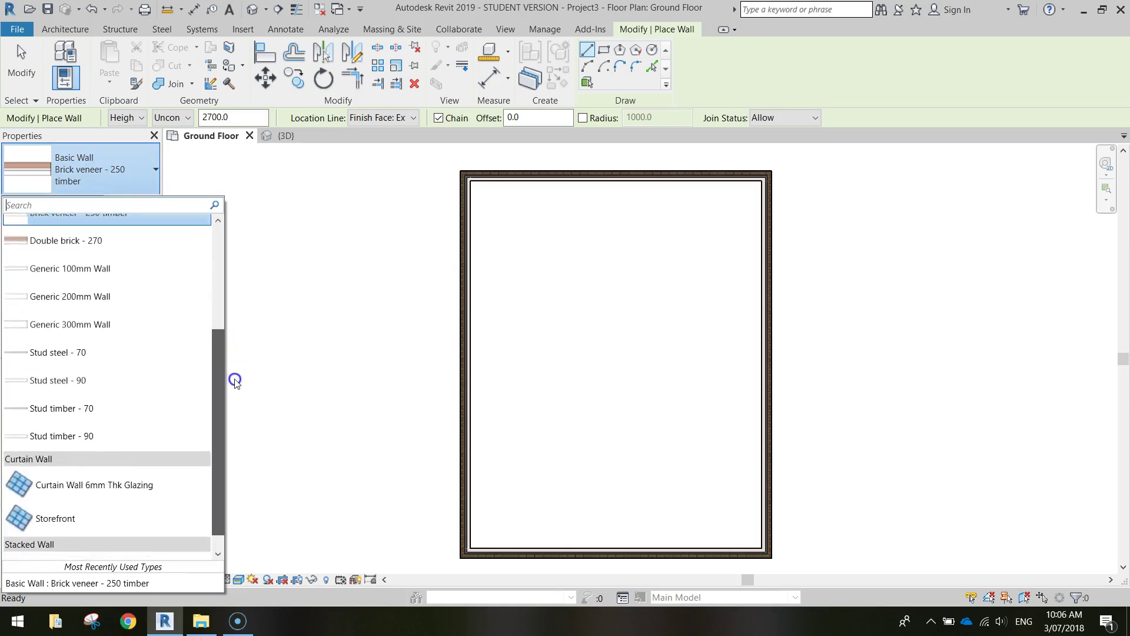
left_click(77, 415)
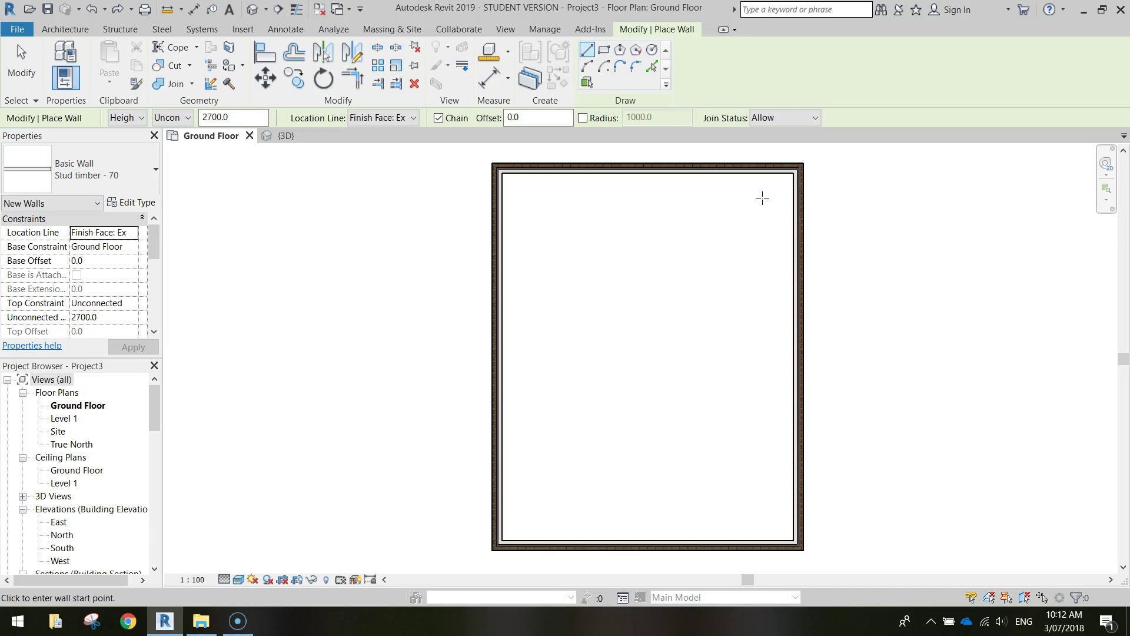
- Draw a 4900 Stud timber - 70 wall straight down from the top exterior wall
left_click(797, 171)
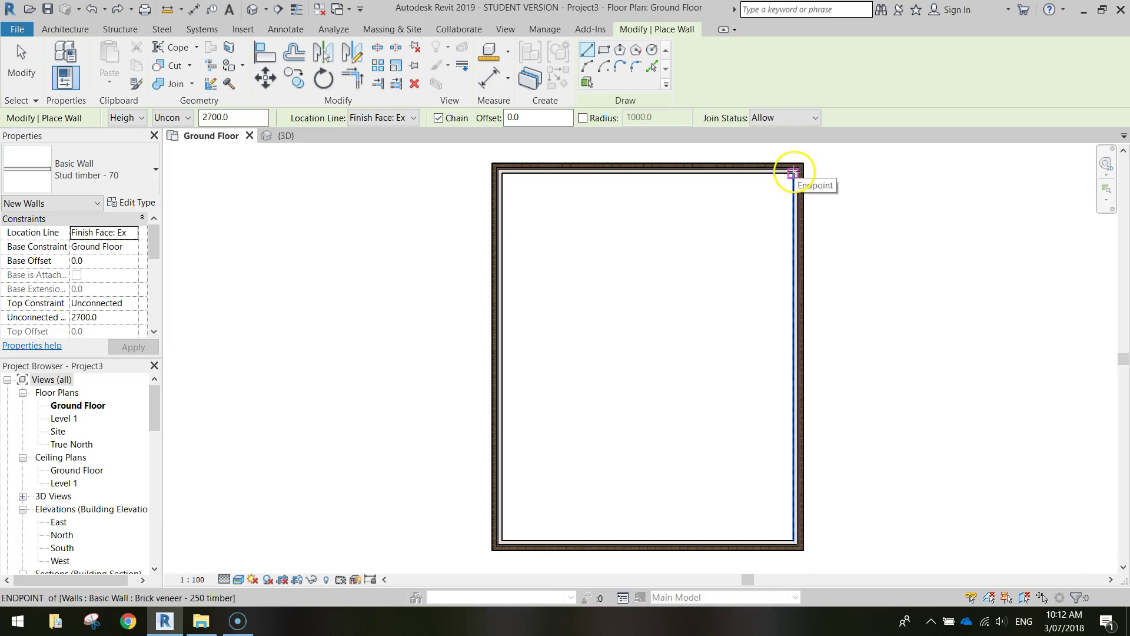
middle_click_drag(760, 182, 730, 239)
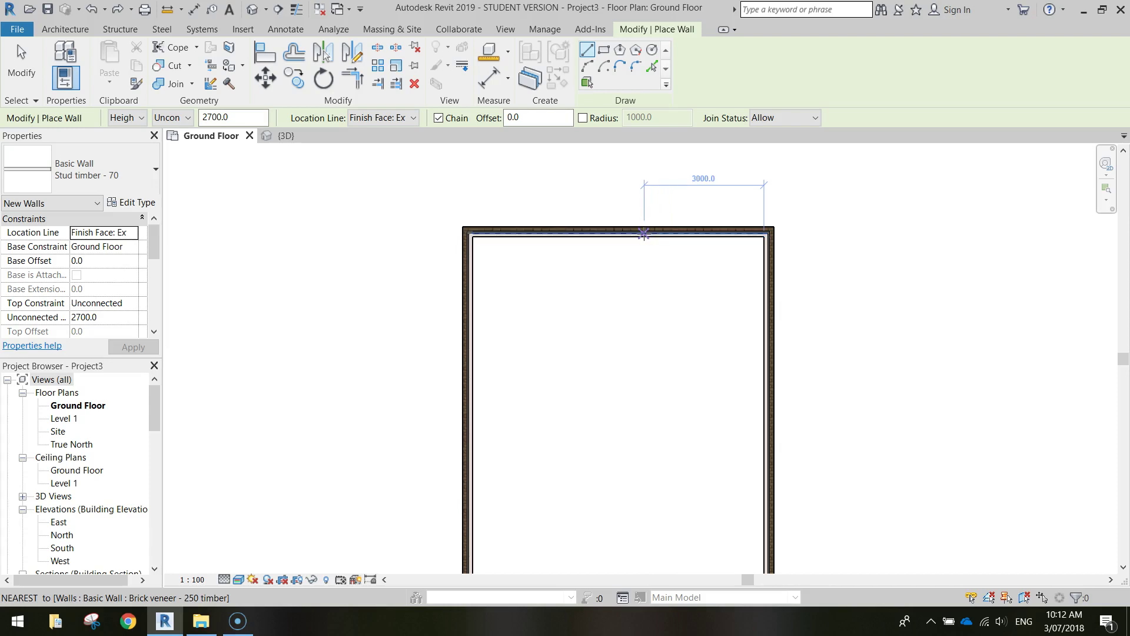
scroll(643, 233, "up", 5)
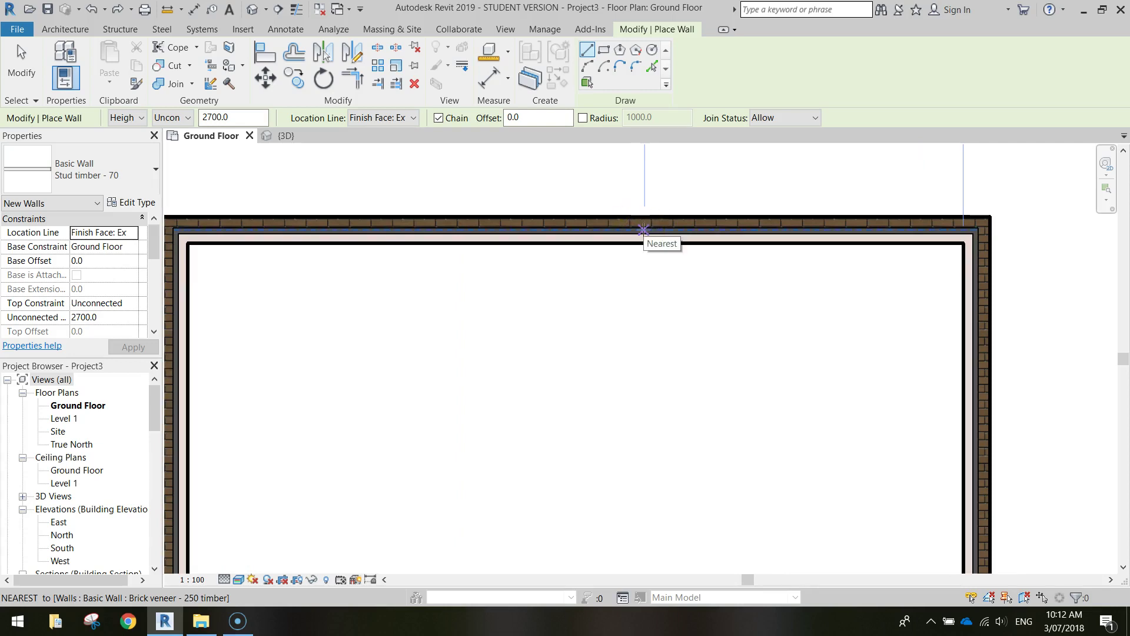
scroll(643, 229, "down", 3)
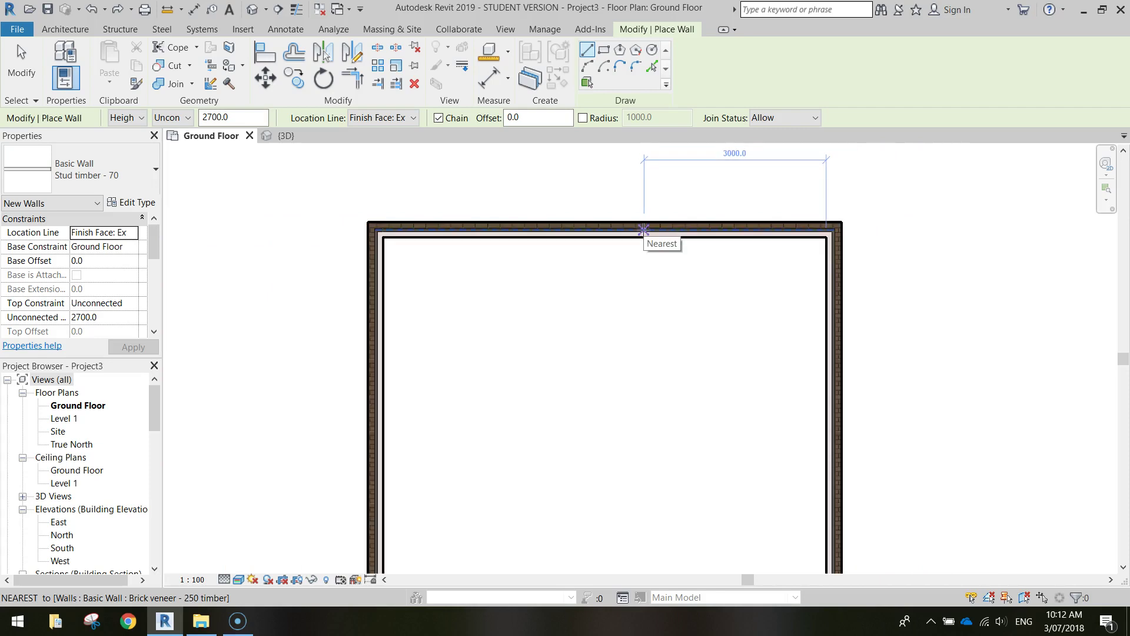
left_click_drag(643, 229, 642, 388)
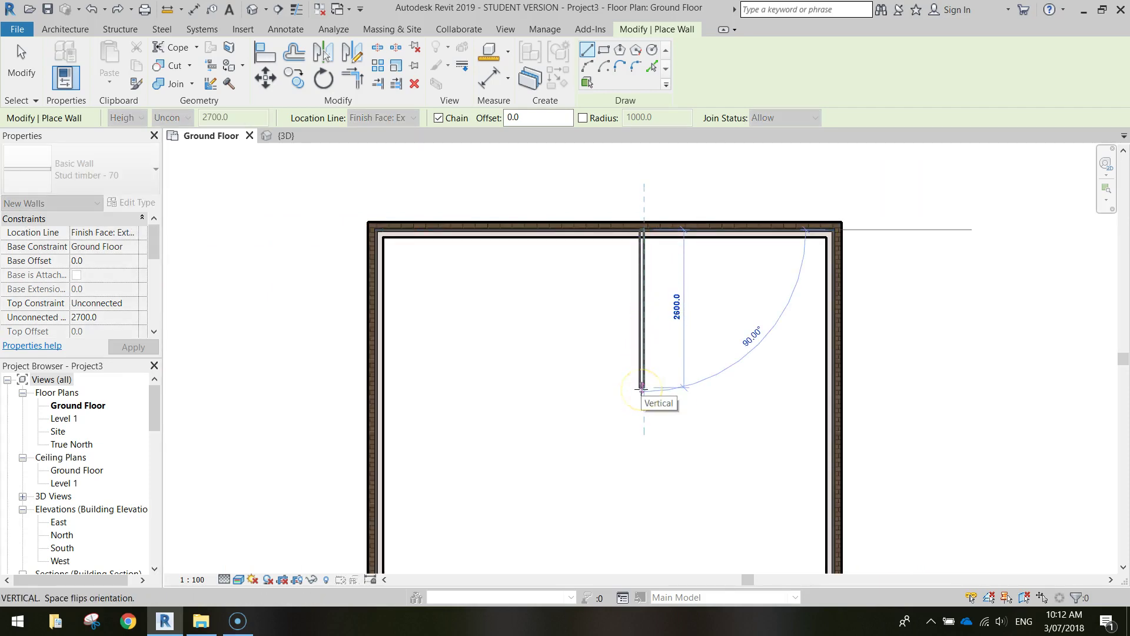
left_click(641, 389)
left_click_drag(640, 389, 651, 523)
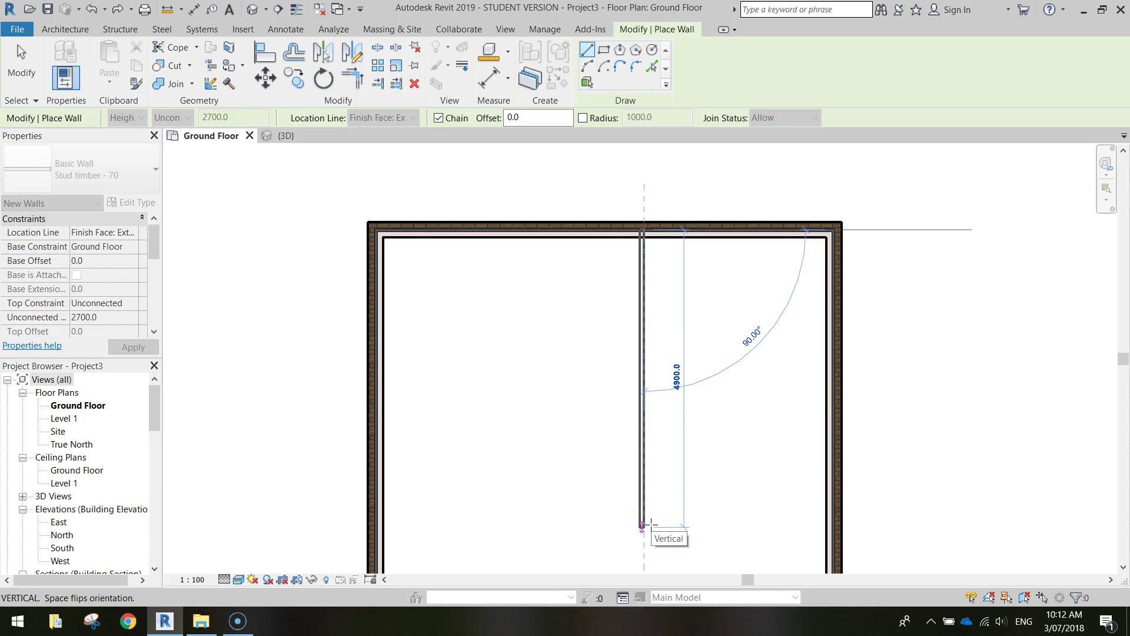
left_click(652, 523)
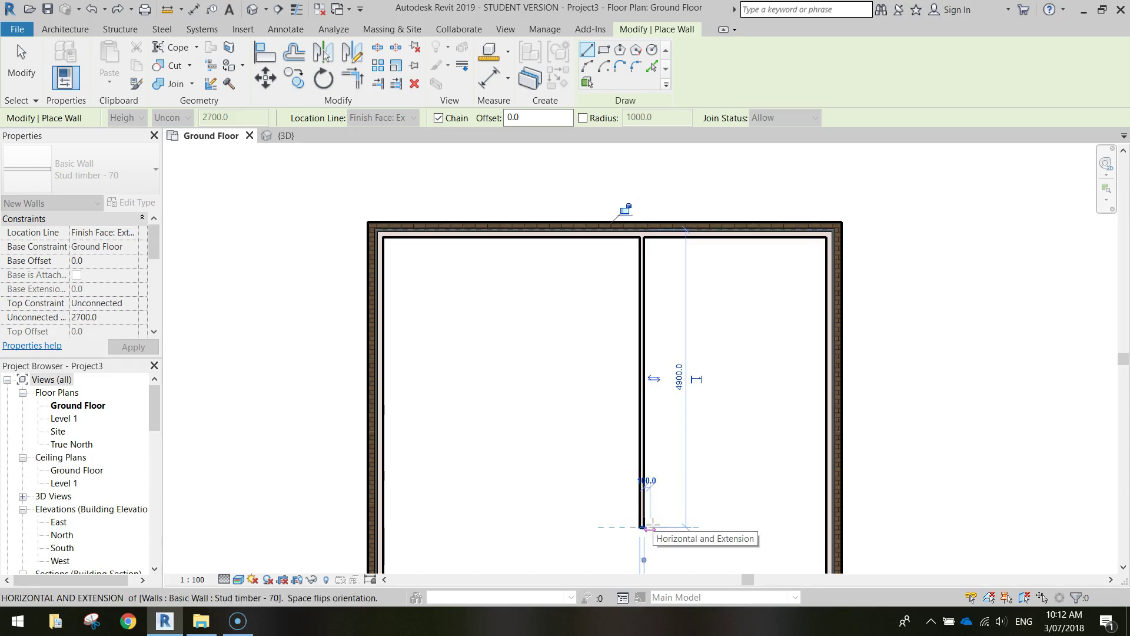
- Add a short horizontal return to the right at the wall's lower end
left_click_drag(652, 523, 682, 524)
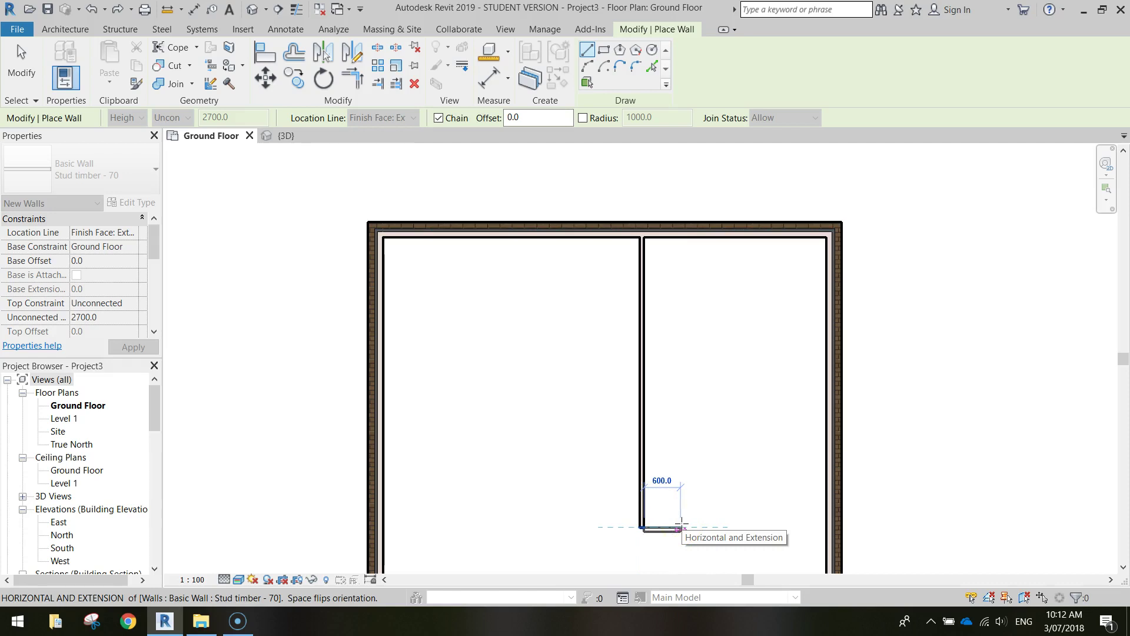
left_click(676, 523)
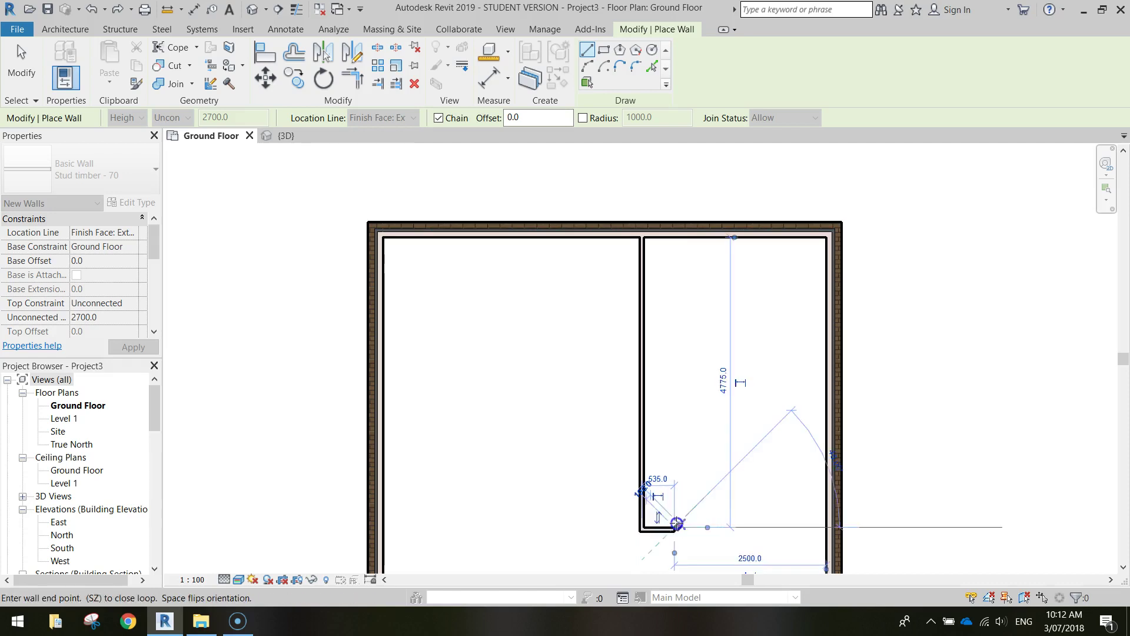
left_click_drag(730, 521, 730, 514)
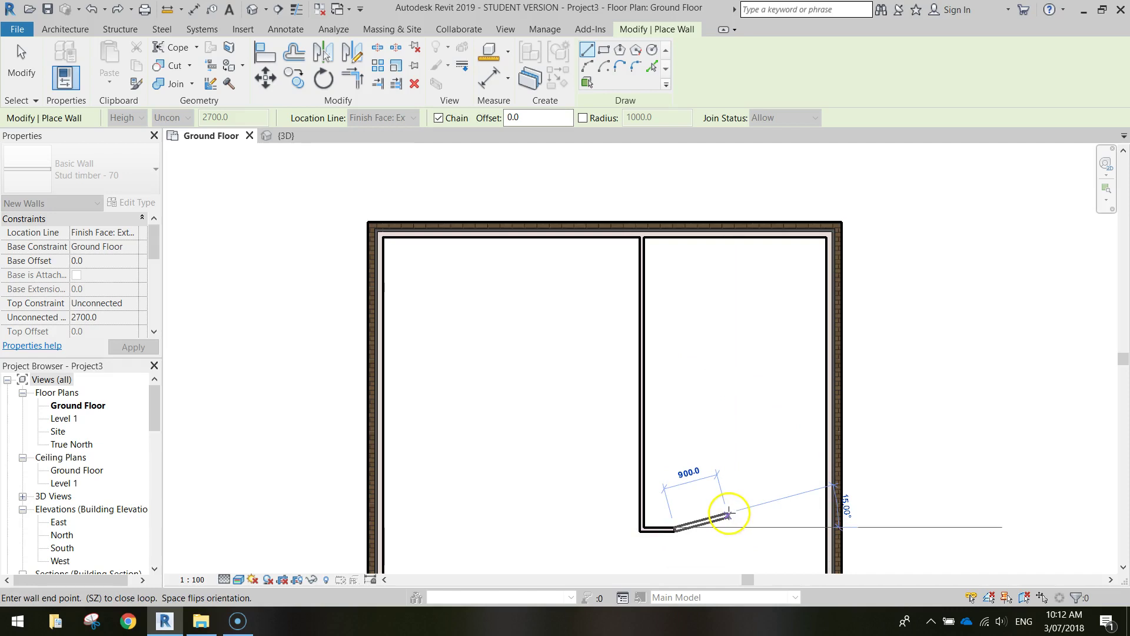
key("Escape")
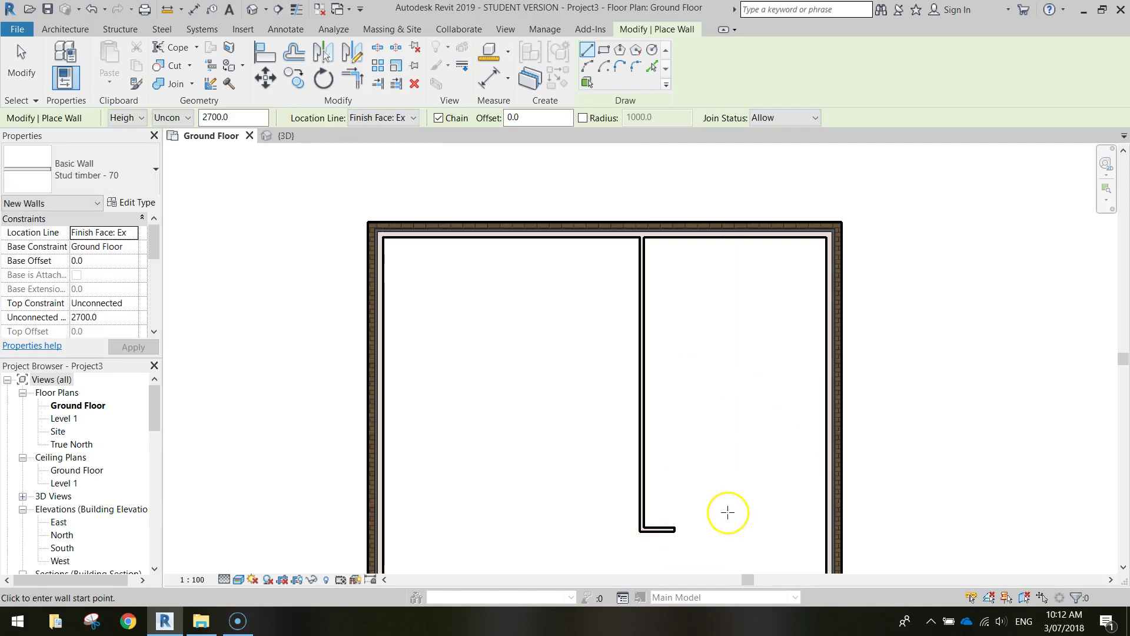
middle_click_drag(762, 495, 754, 418)
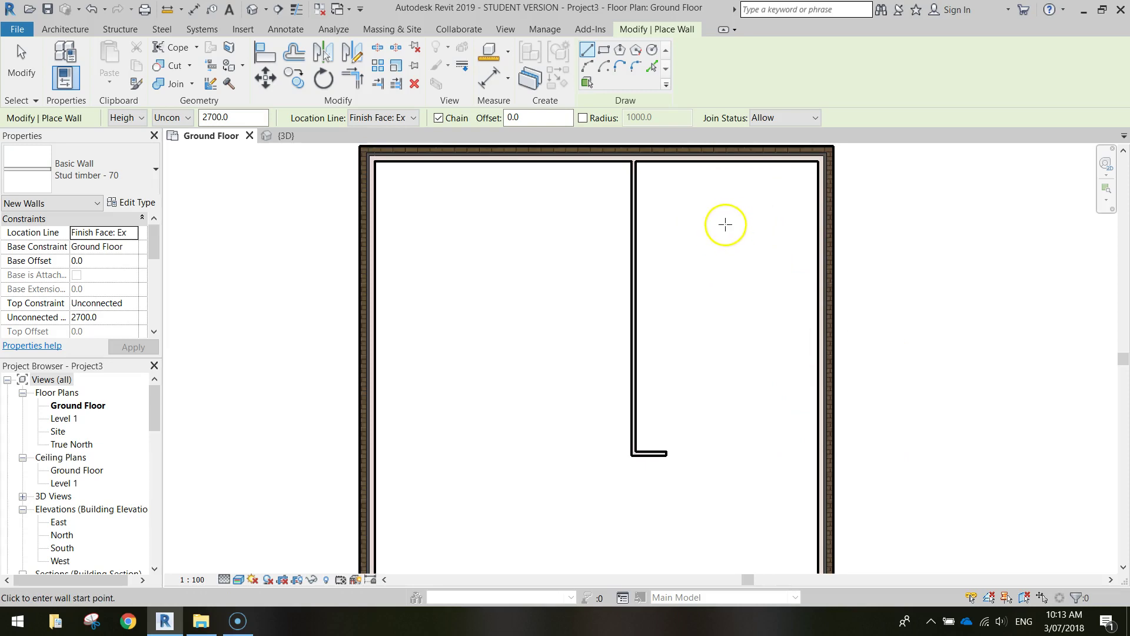
middle_click_drag(752, 466, 758, 434)
scroll(744, 359, "down", 1)
scroll(659, 168, "up", 3)
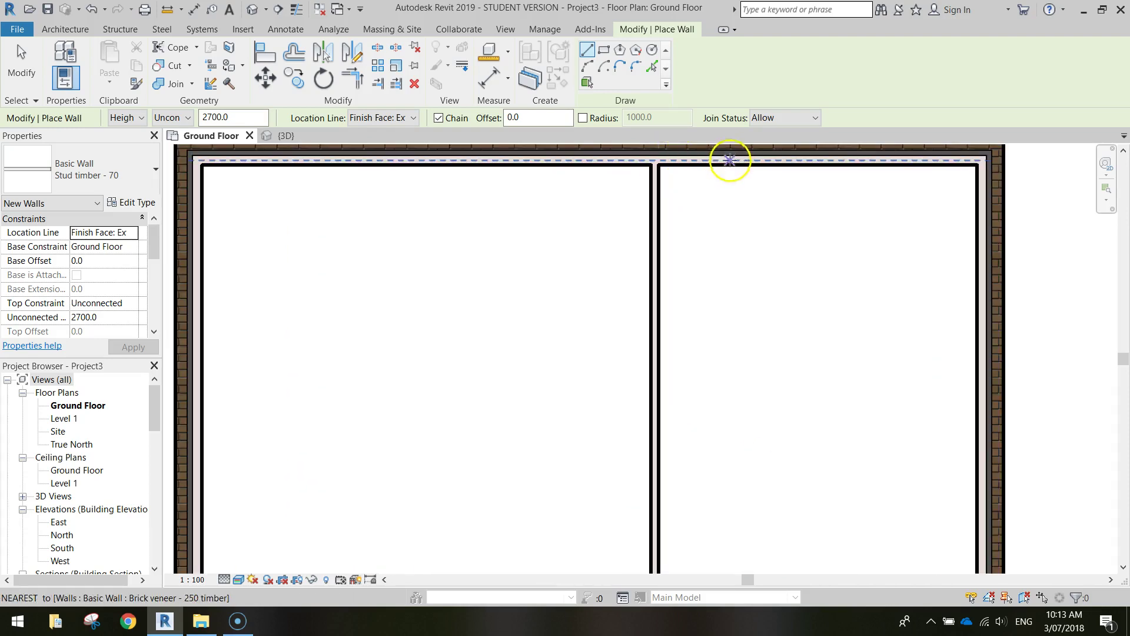
middle_click_drag(843, 454, 824, 333)
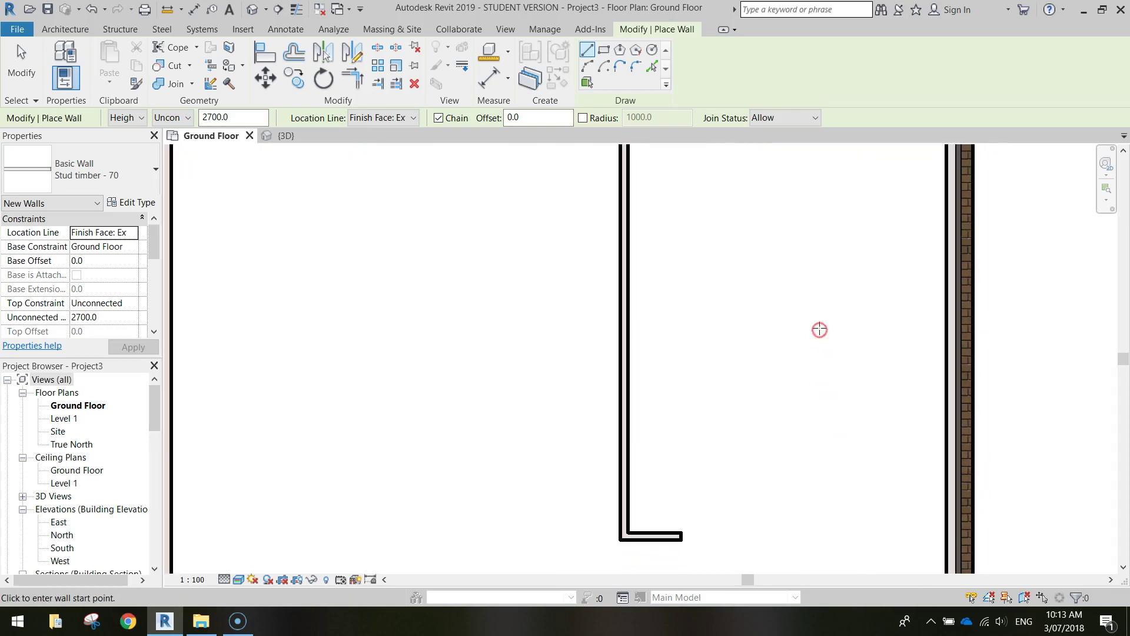
left_click(288, 138)
middle_click_drag(853, 404, 851, 508)
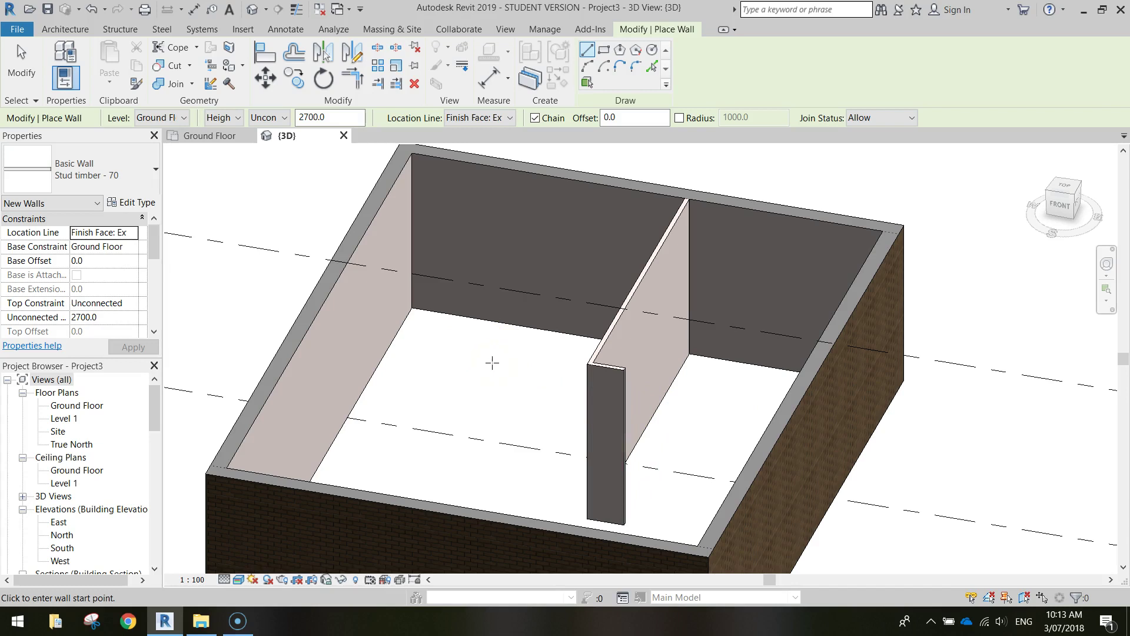
left_click(198, 136)
- Draw a stud wall 3000 right from the left exterior wall, then down to the bottom wall
scroll(619, 356, "down", 4)
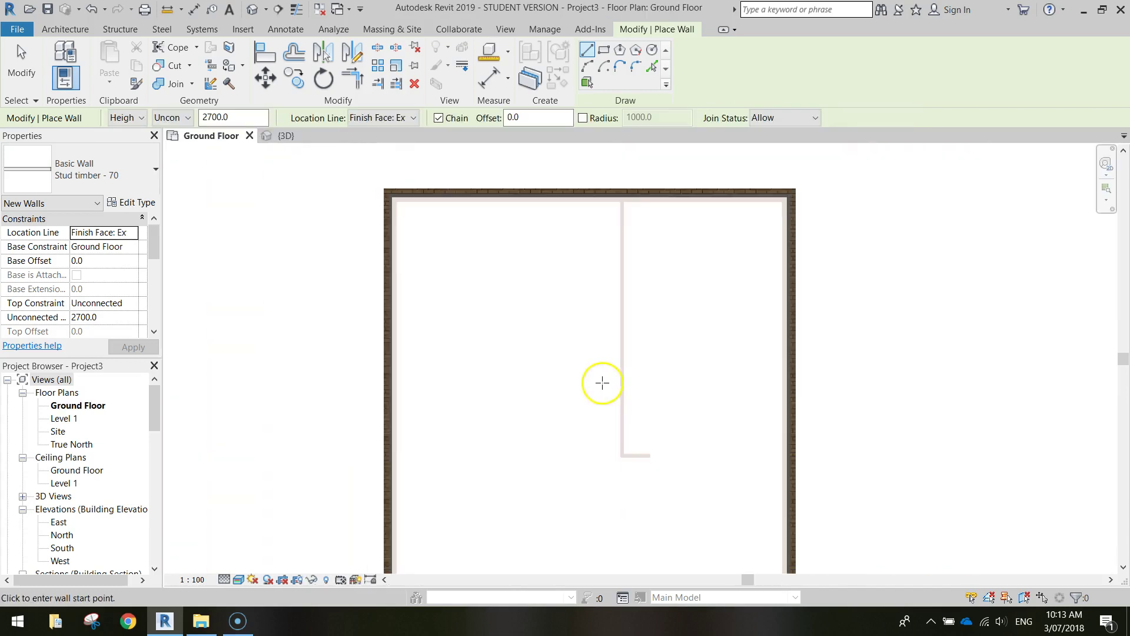
middle_click_drag(596, 381, 583, 360)
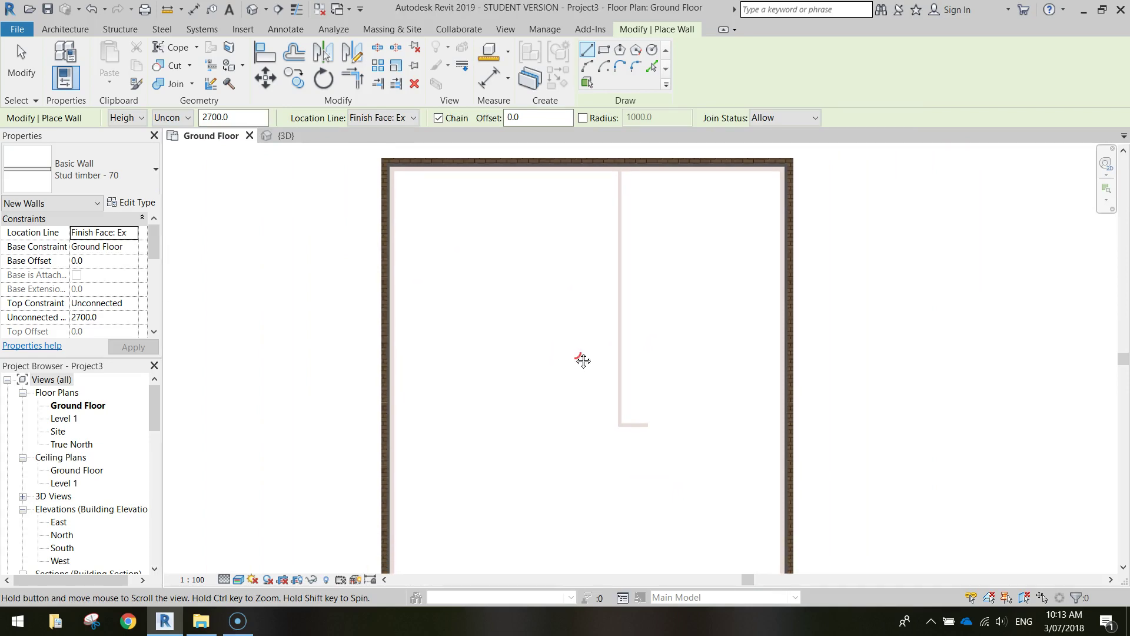
middle_click_drag(583, 360, 561, 309)
scroll(576, 336, "down", 1)
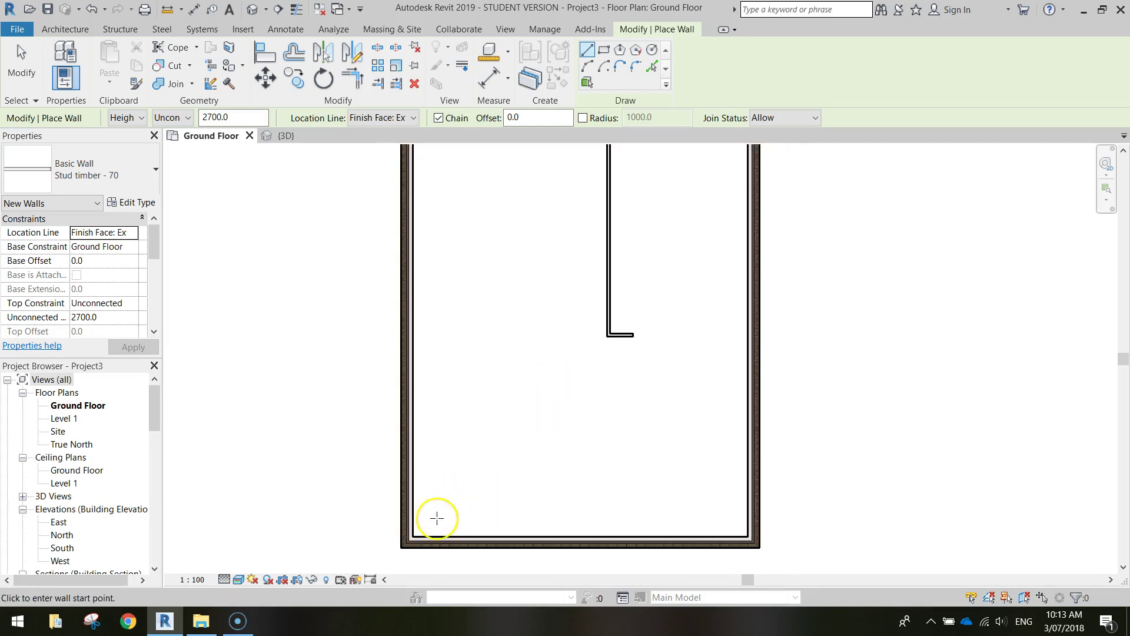
left_click(410, 542)
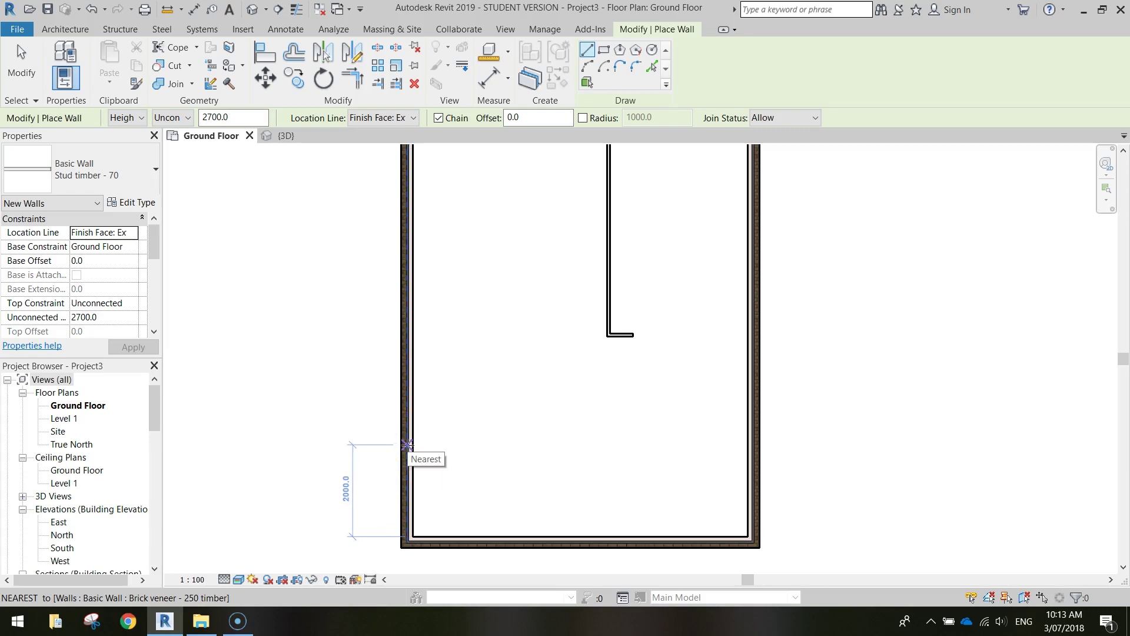
scroll(406, 446, "up", 3)
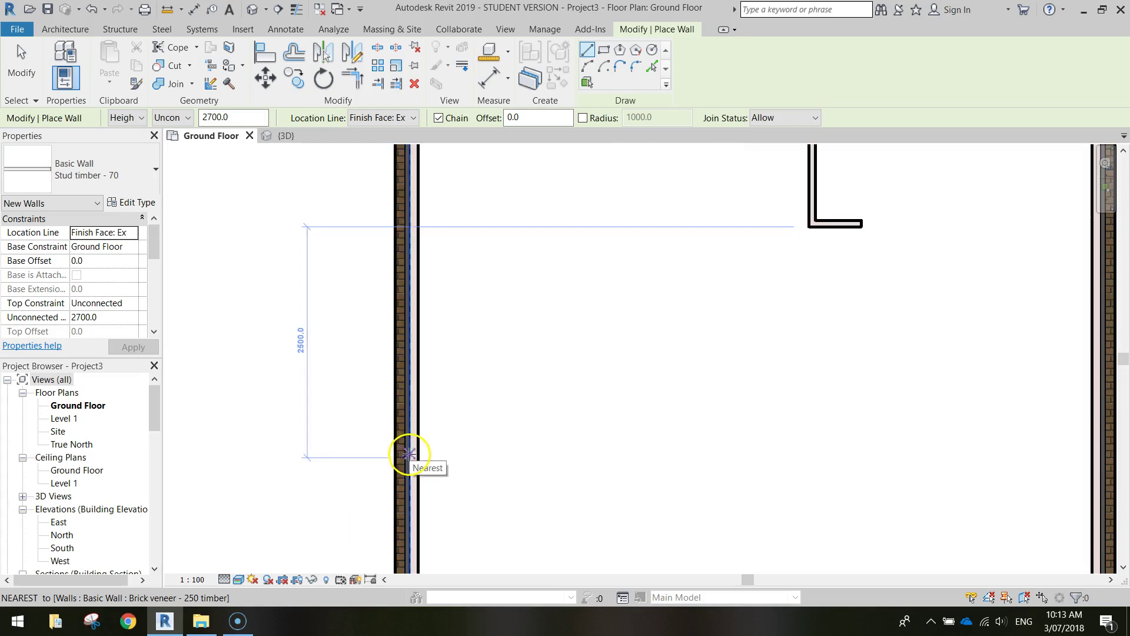
scroll(410, 458, "down", 2)
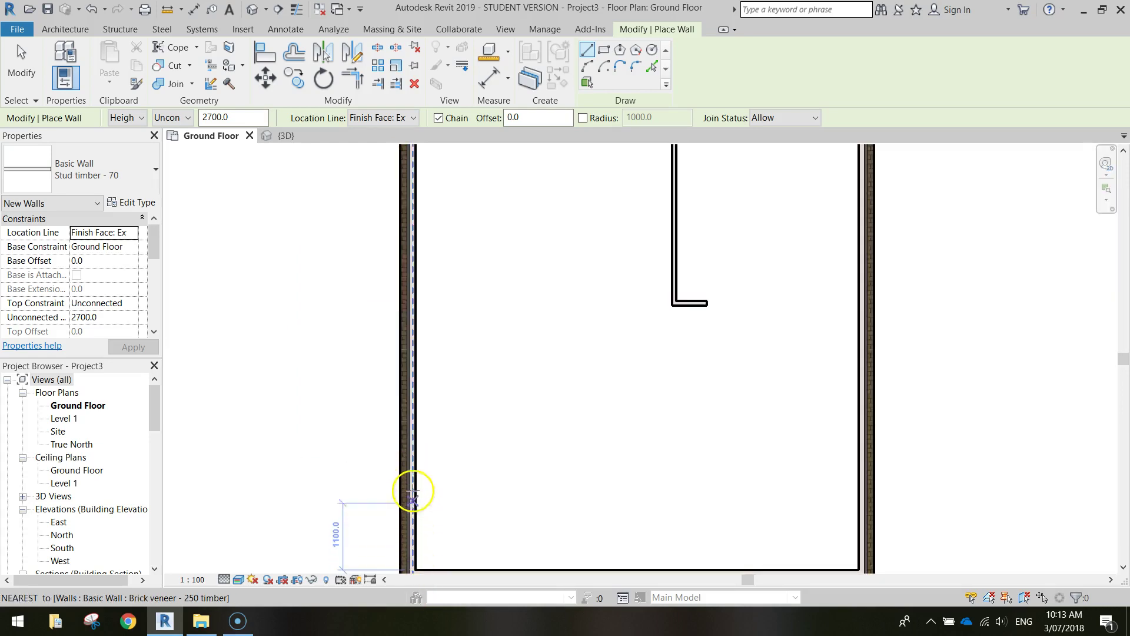
left_click(408, 450)
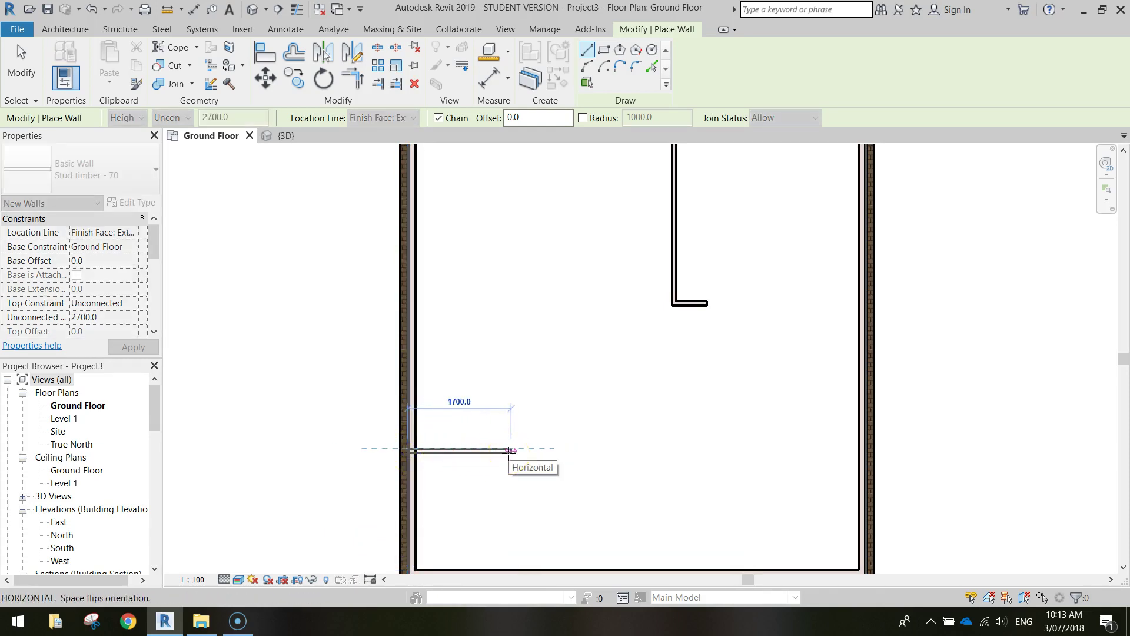
left_click(571, 451)
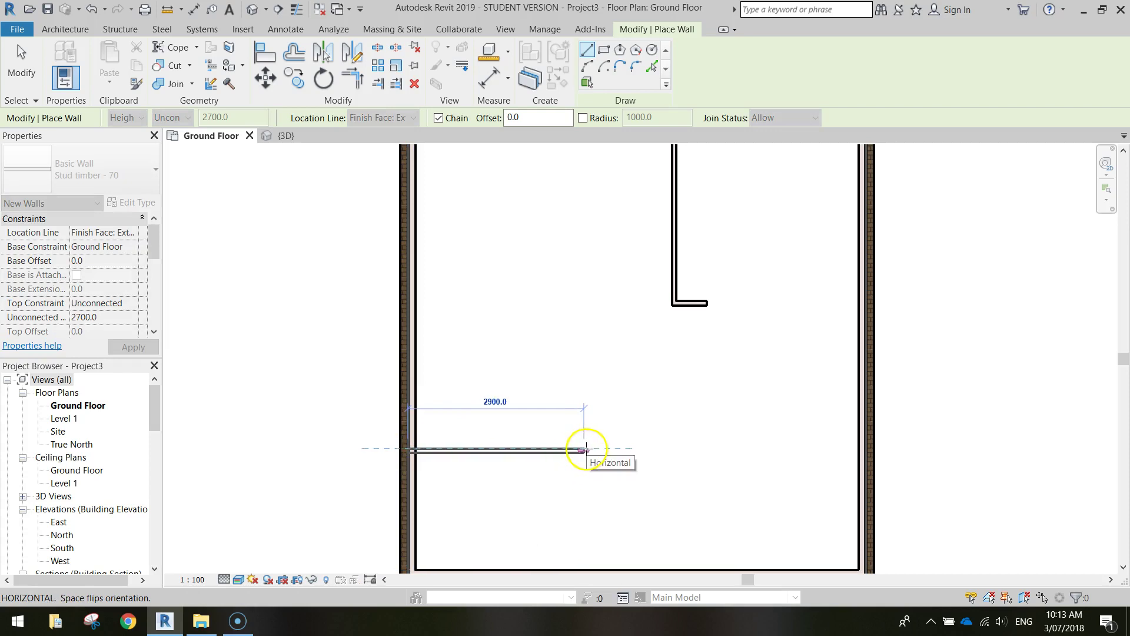
left_click(592, 449)
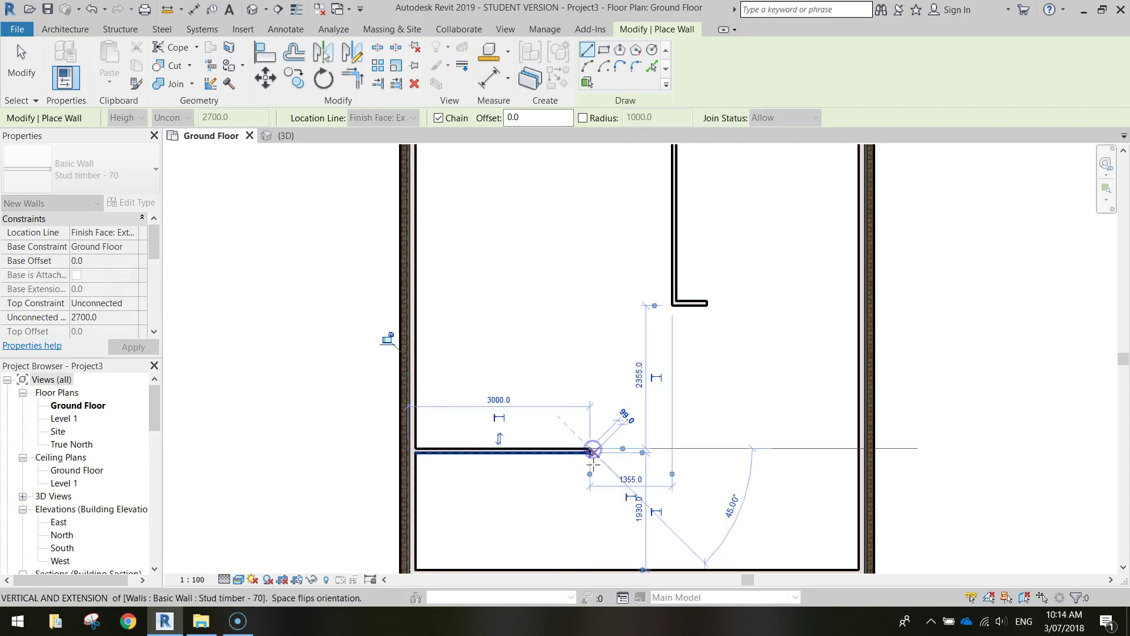
middle_click_drag(588, 528, 596, 472)
left_click(597, 519)
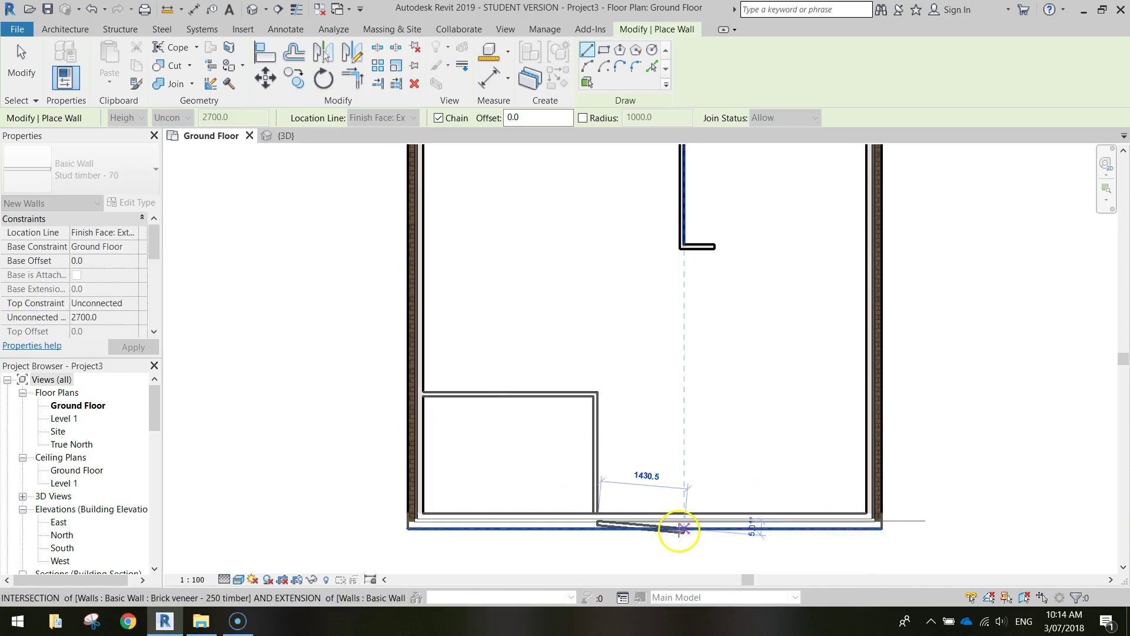
key("Escape")
key("Escape")
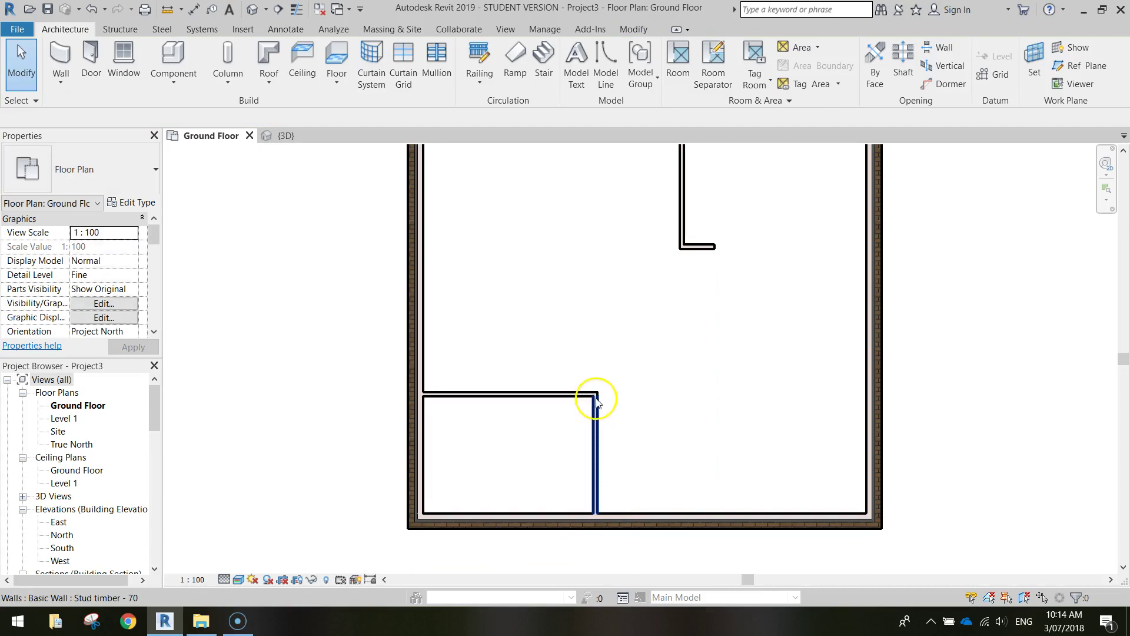
left_click(285, 136)
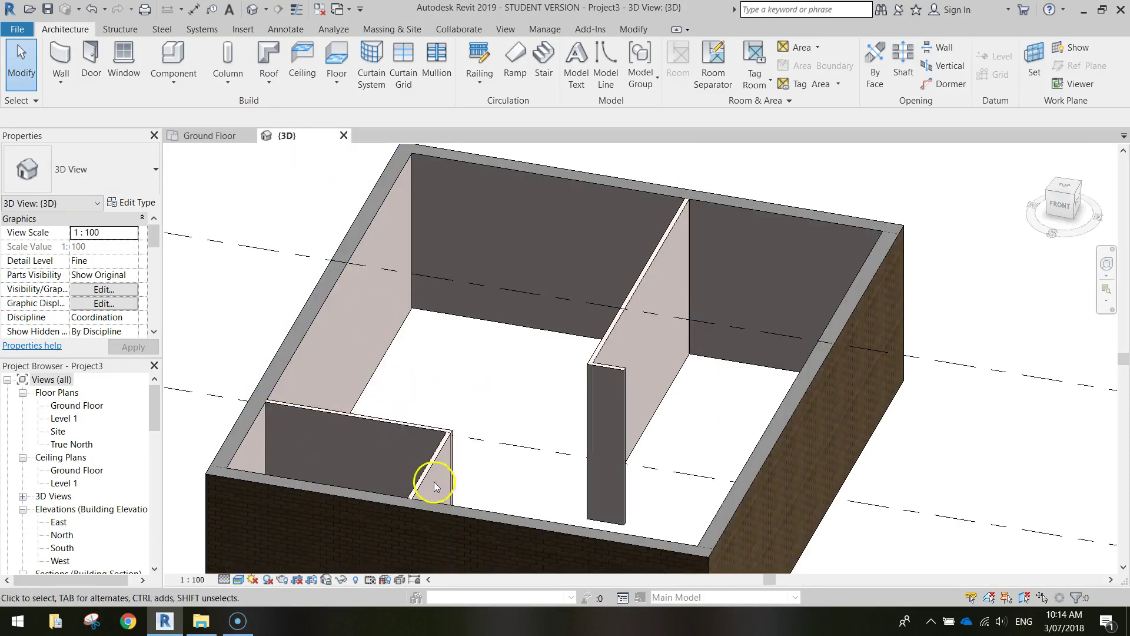
scroll(434, 474, "up", 3)
middle_click_drag(434, 473, 454, 348, "shift")
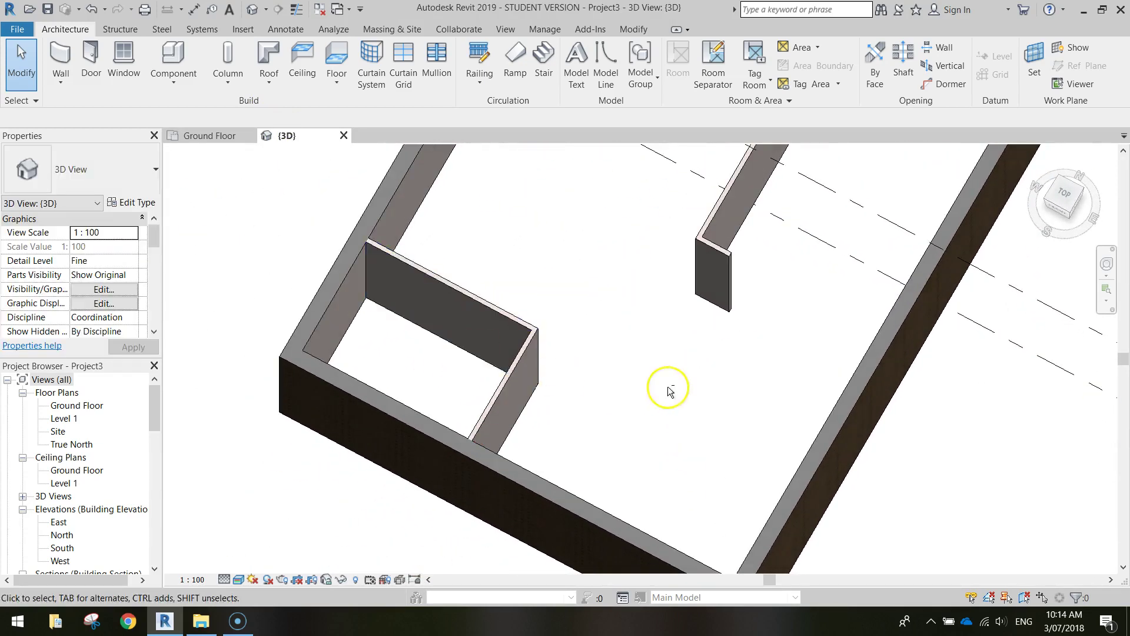
middle_click_drag(666, 386, 704, 229, "shift")
scroll(704, 230, "down", 2)
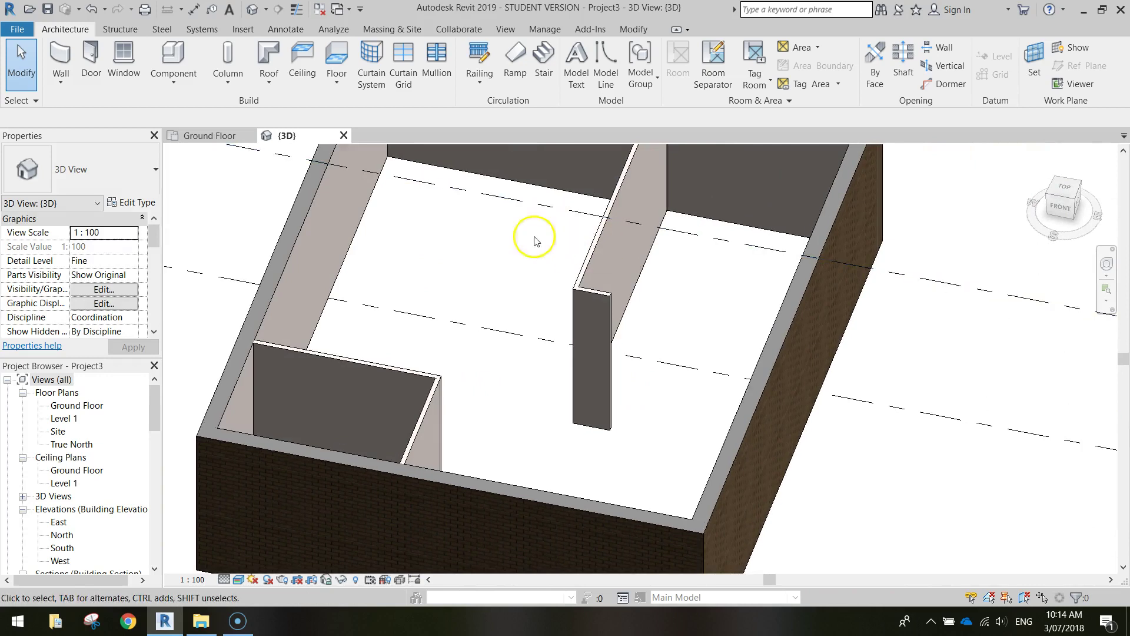
left_click(207, 136)
scroll(623, 285, "down", 2)
scroll(535, 383, "up", 1)
scroll(537, 379, "down", 1)
middle_click_drag(559, 342, 569, 359)
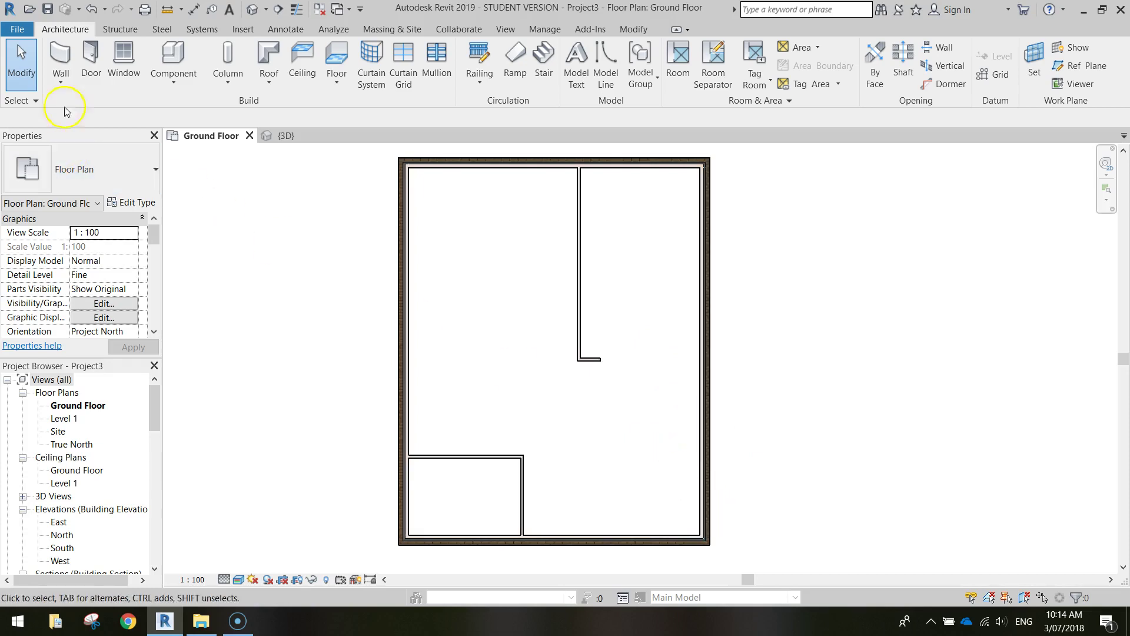
- Draw a stud wall 2900 up from the bottom exterior wall, then right to the right exterior wall
left_click(65, 62)
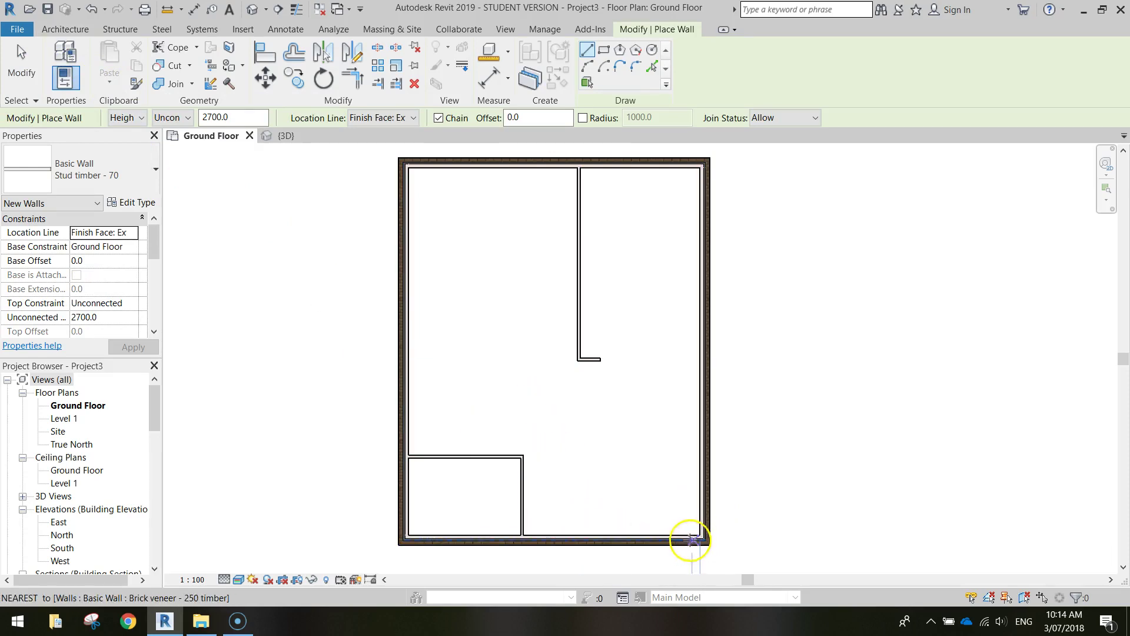
middle_click_drag(673, 537, 670, 447)
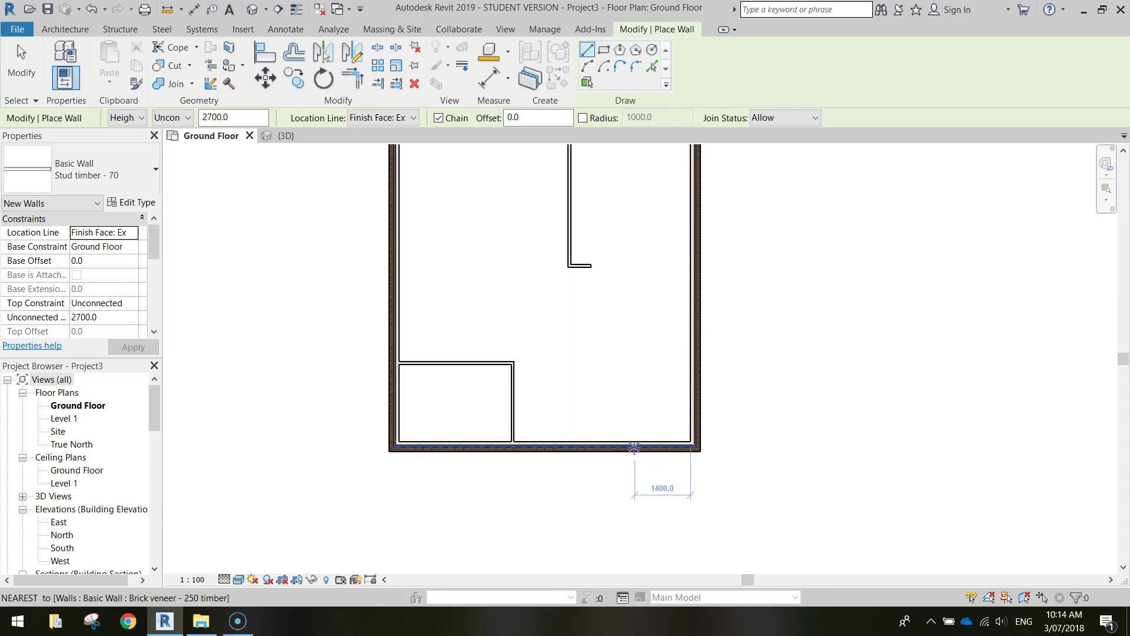
scroll(632, 447, "up", 1)
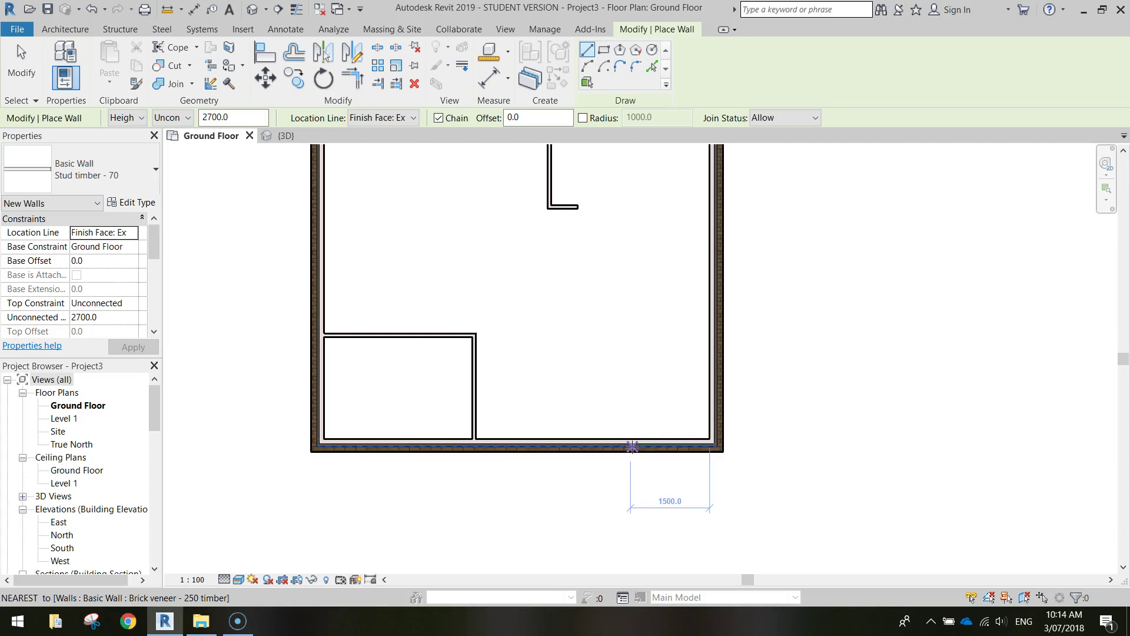
left_click(631, 443)
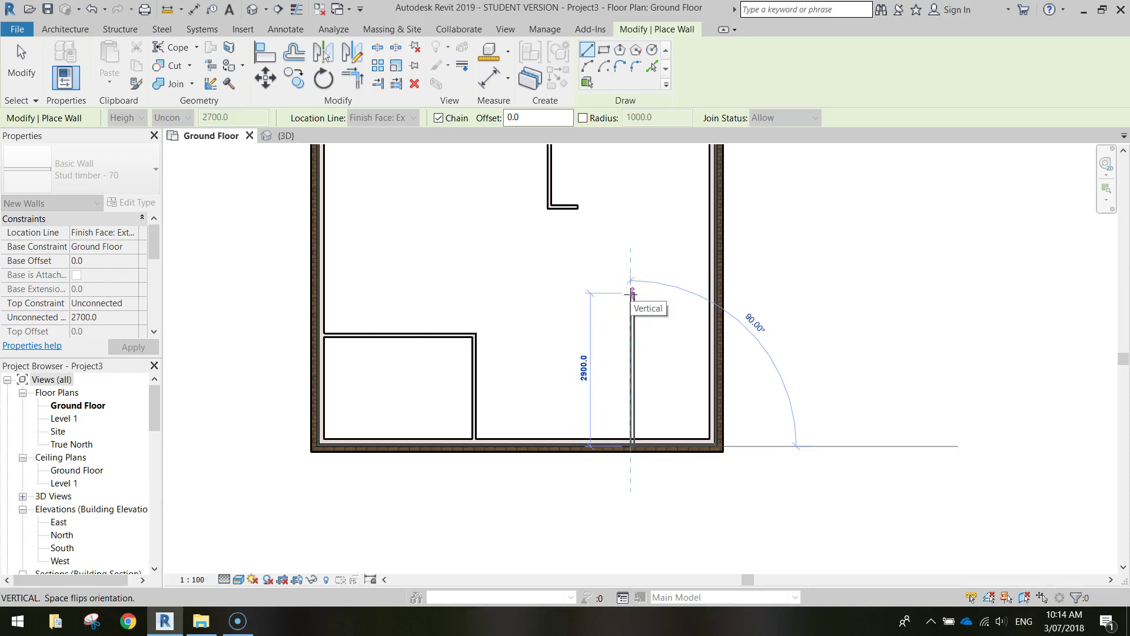
left_click(630, 294)
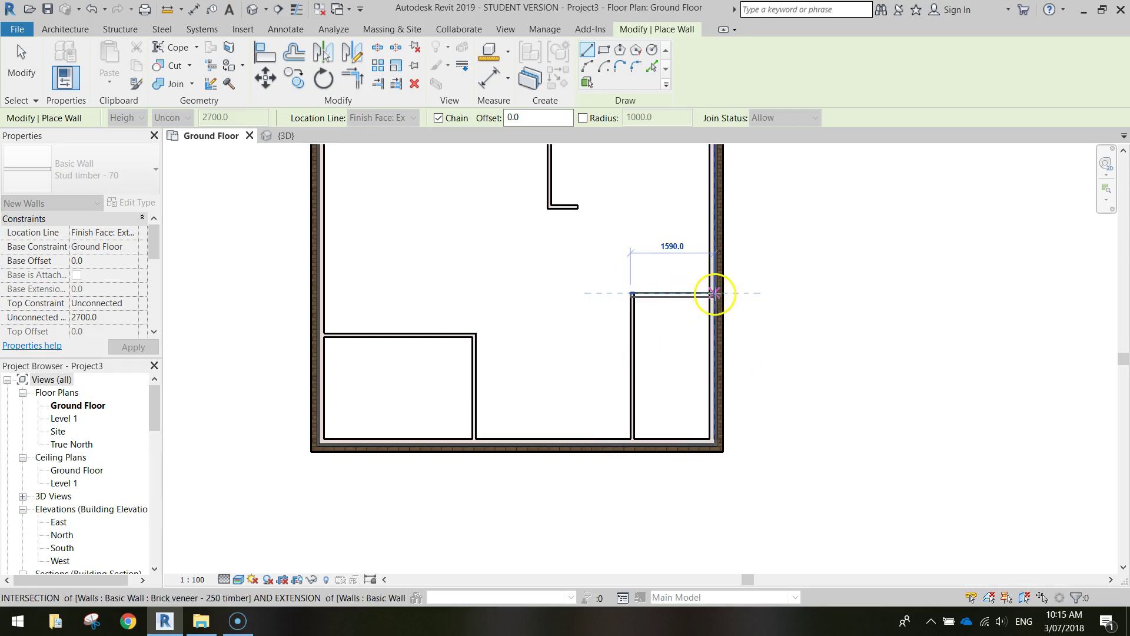
left_click(715, 293)
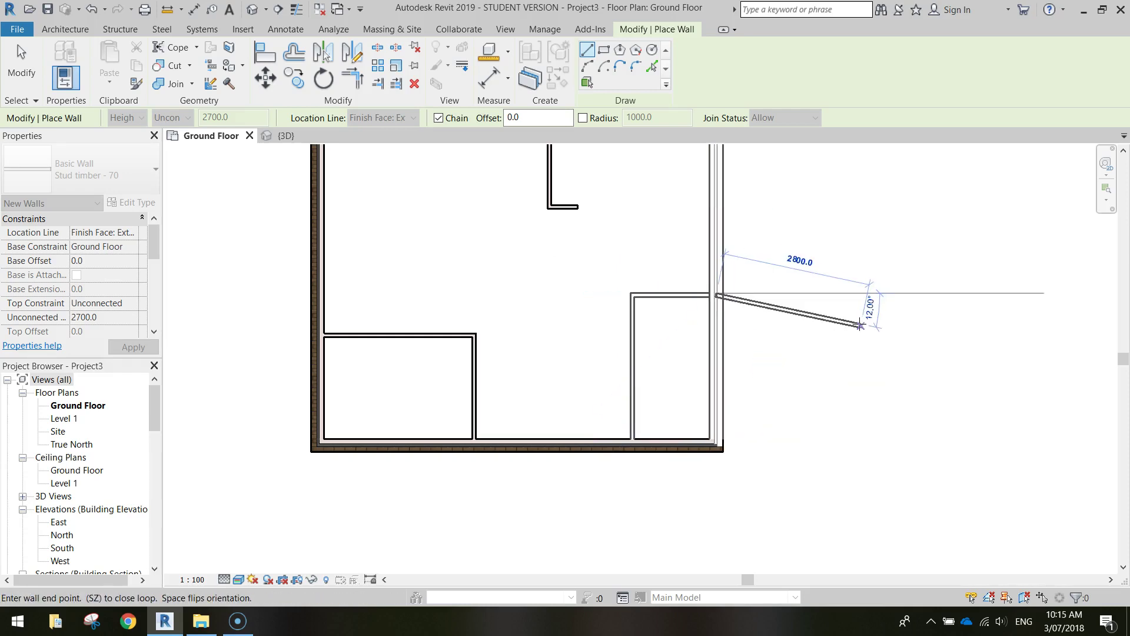
key("Escape")
key("Escape")
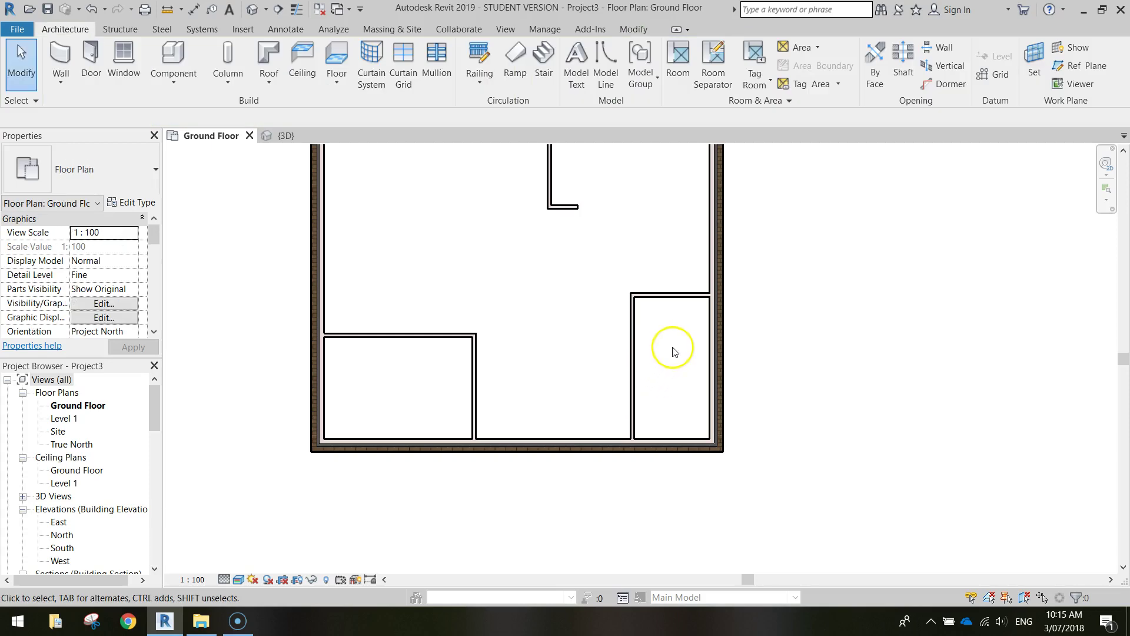
- Move the lower-right room's vertical stud partition to sit 1600 from the right exterior wall
left_click(22, 60)
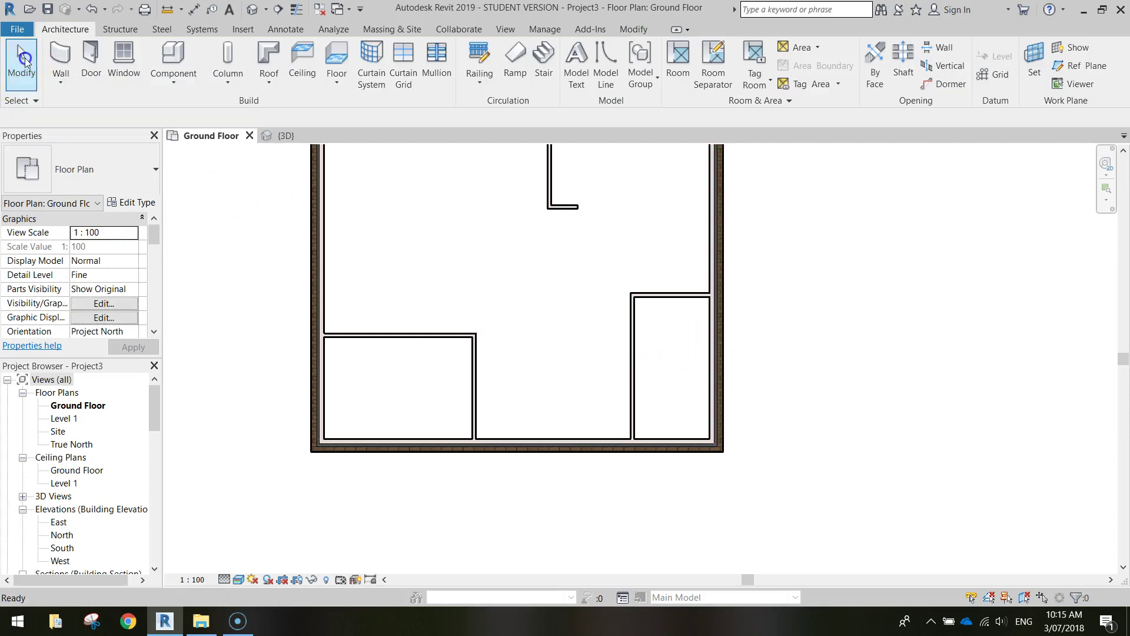
left_click(633, 391)
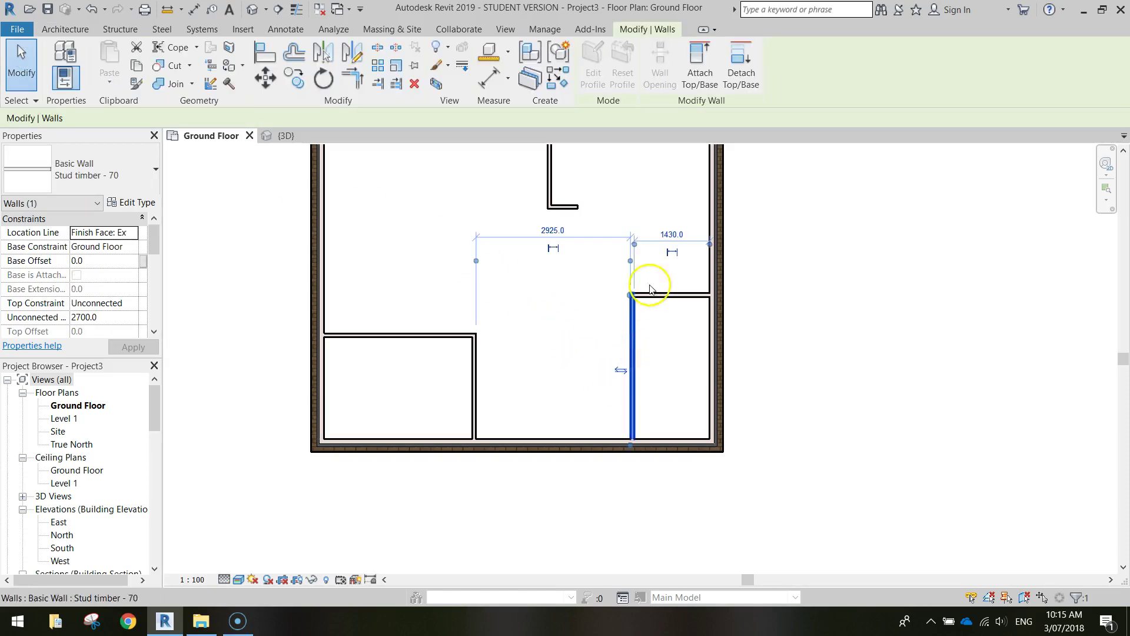
left_click(669, 232)
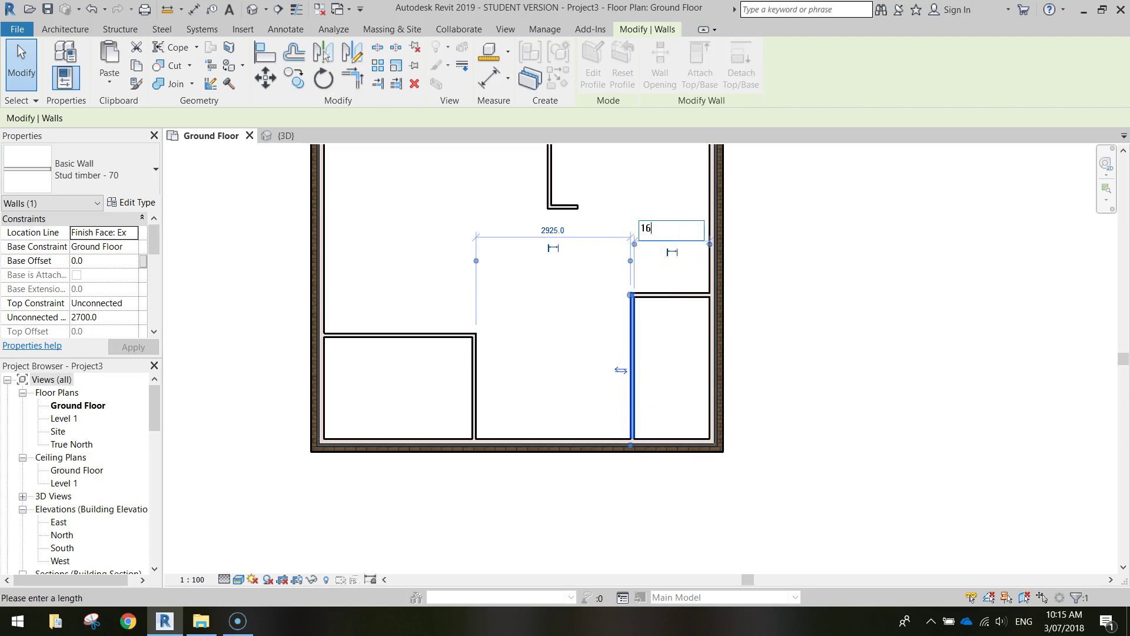
type("1600")
key("Return")
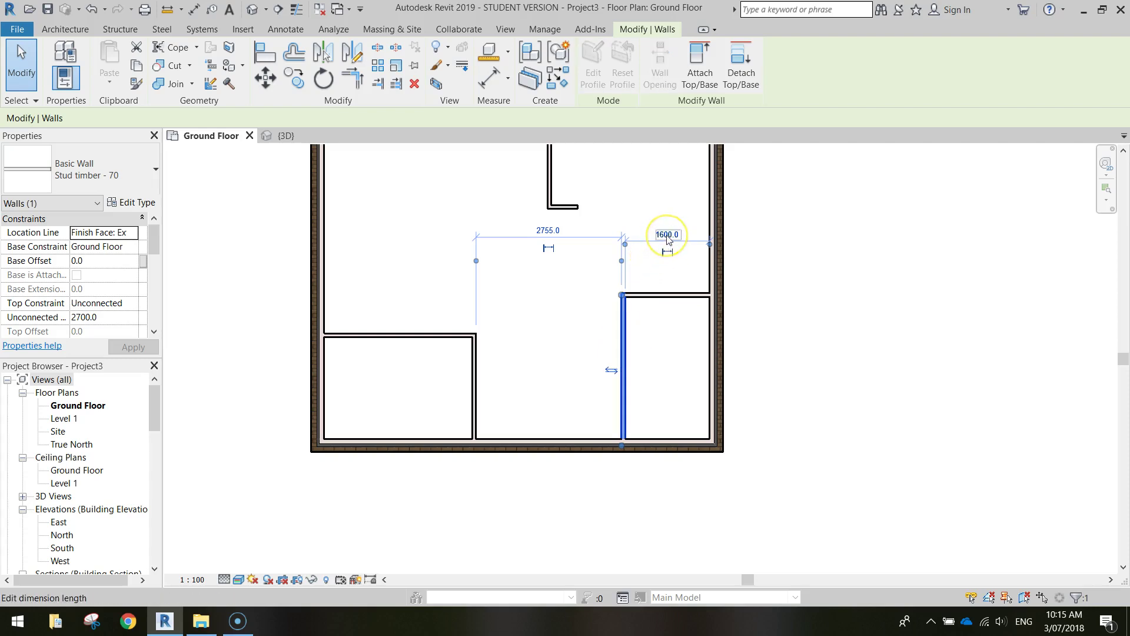
left_click(830, 398)
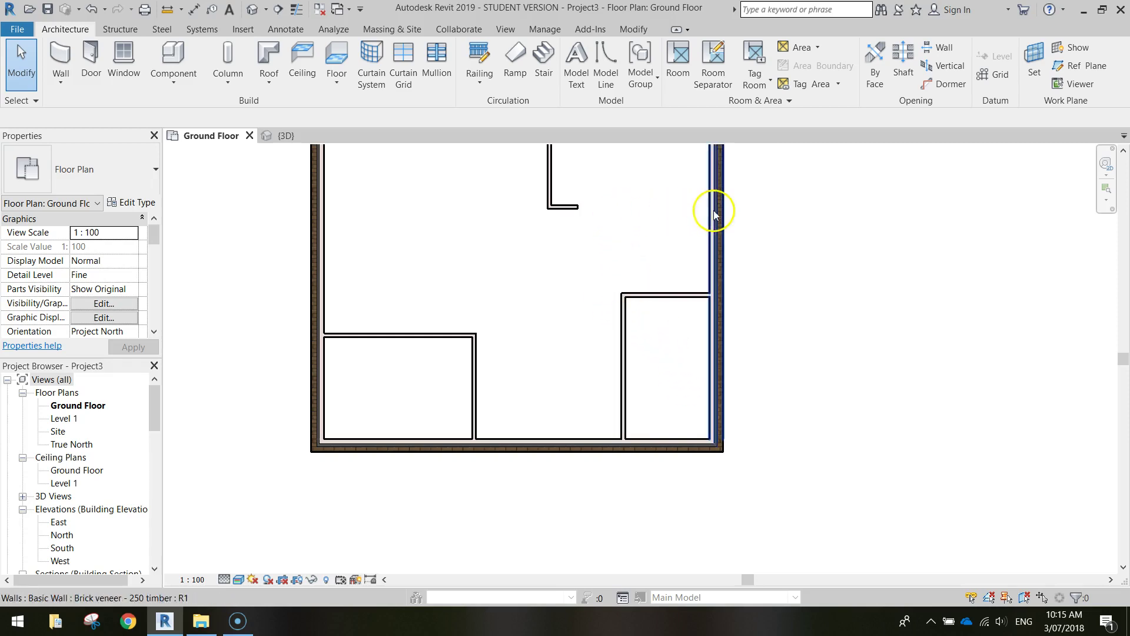
- Draw a vertical stud wall up from the partition corner, level with the upper partition
left_click(62, 60)
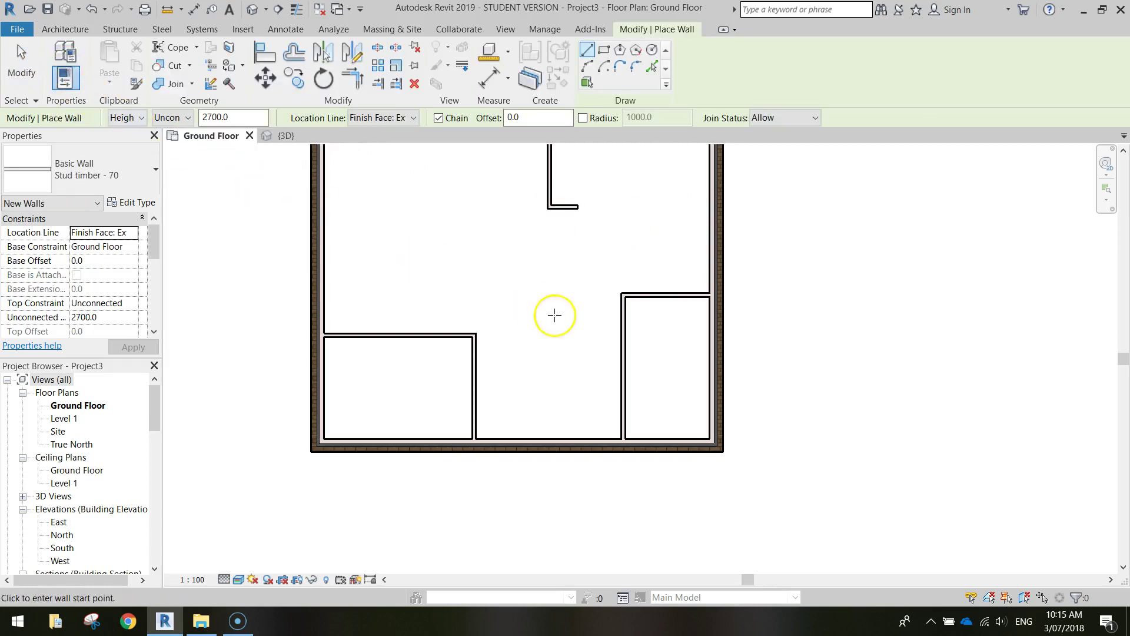
middle_click_drag(712, 336, 621, 442)
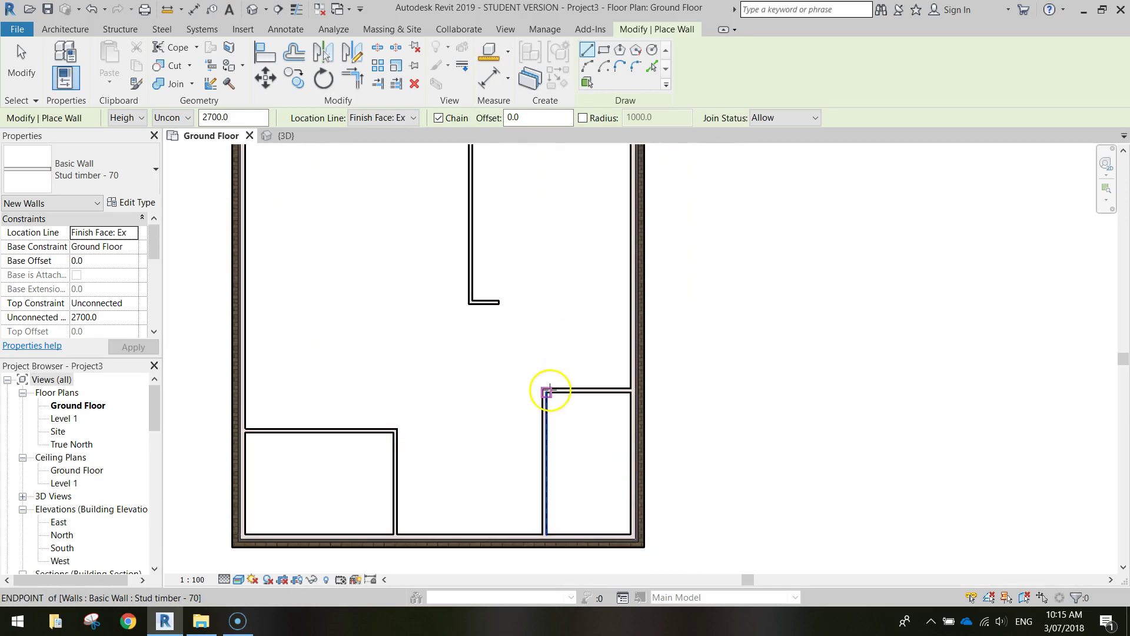
left_click(544, 390)
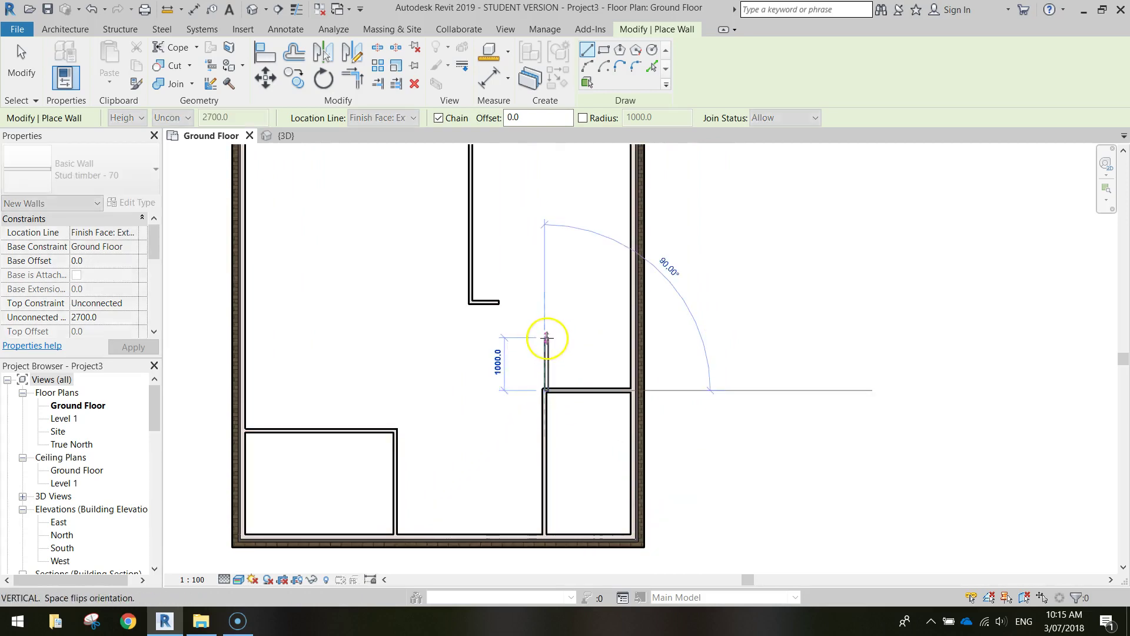
key("Escape")
scroll(554, 399, "up", 5)
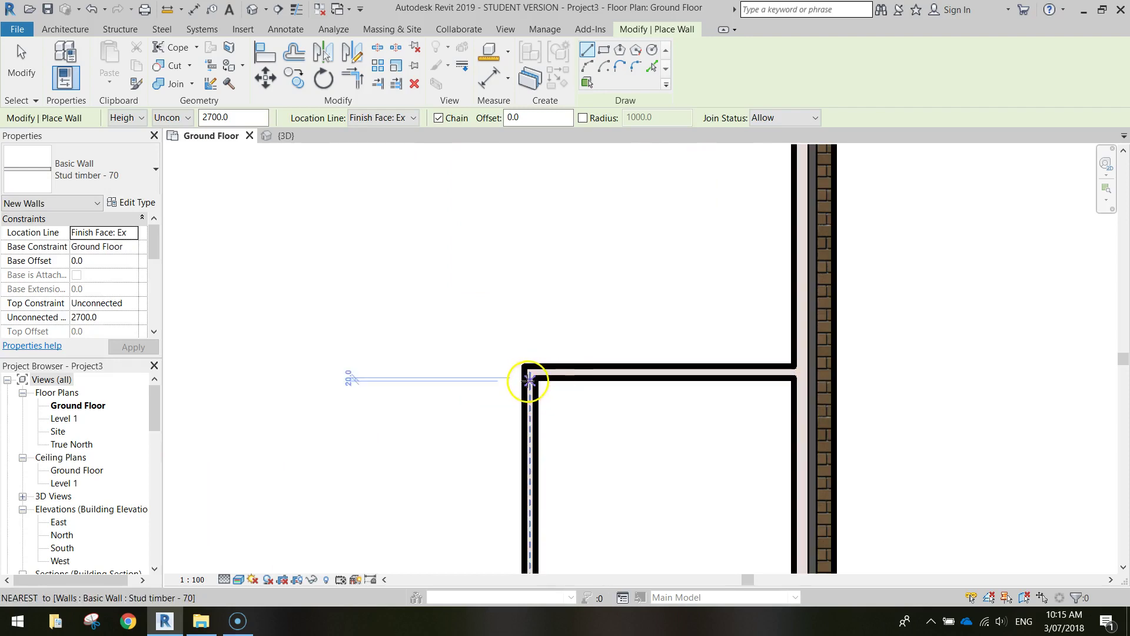
left_click(524, 369)
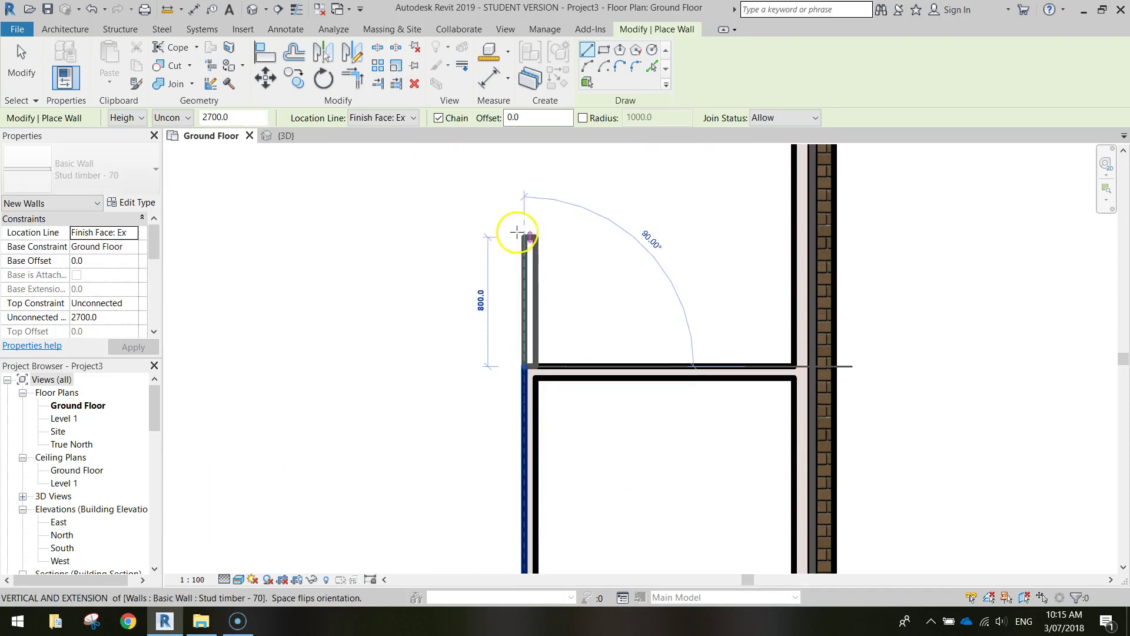
middle_click_drag(546, 190, 487, 416)
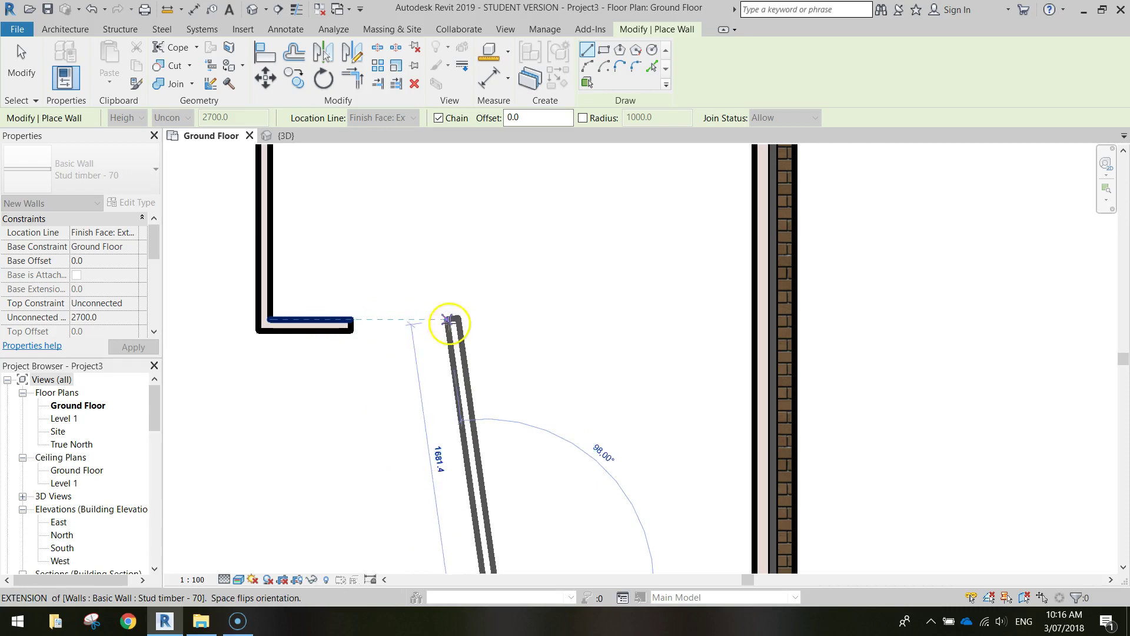
left_click(488, 318)
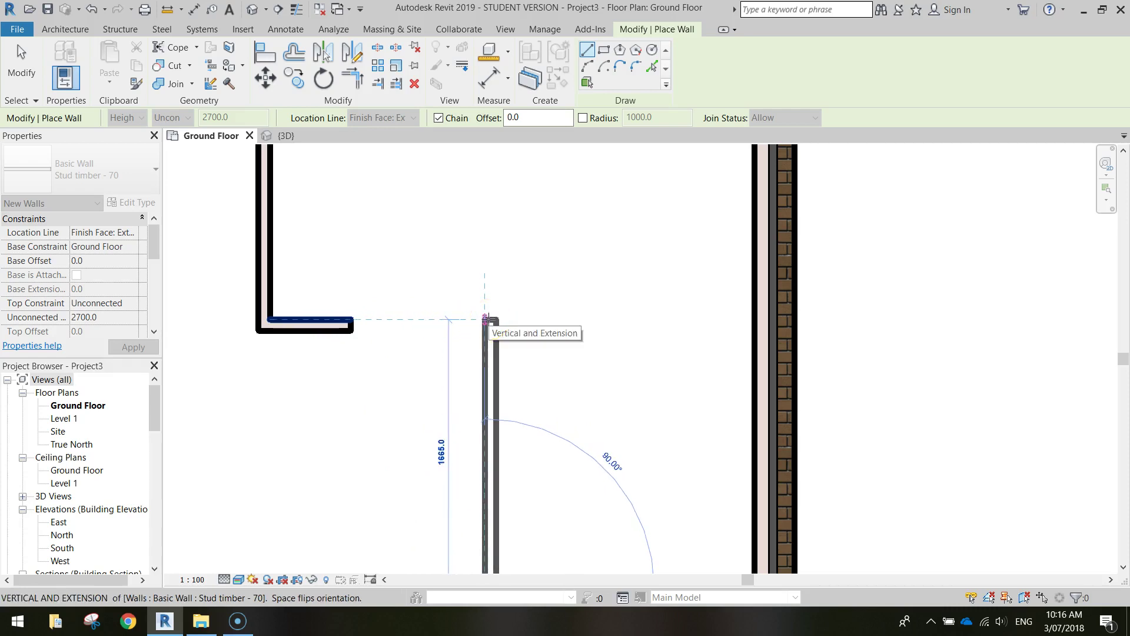
left_click(485, 318)
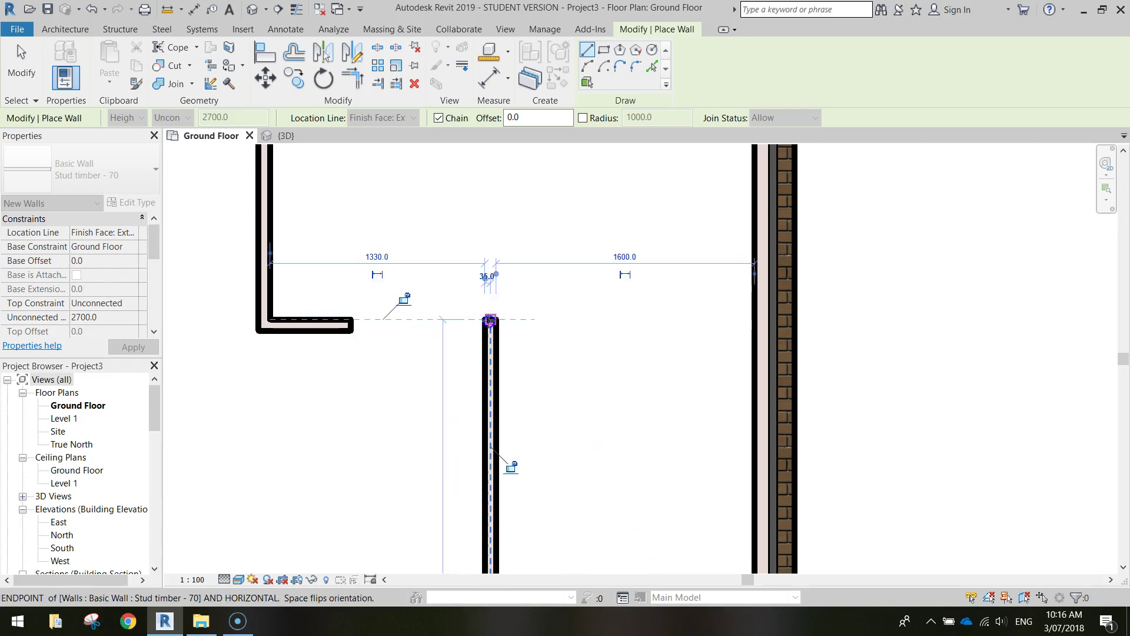
- Continue the stud wall horizontally to meet the right brick exterior wall
left_click(599, 321)
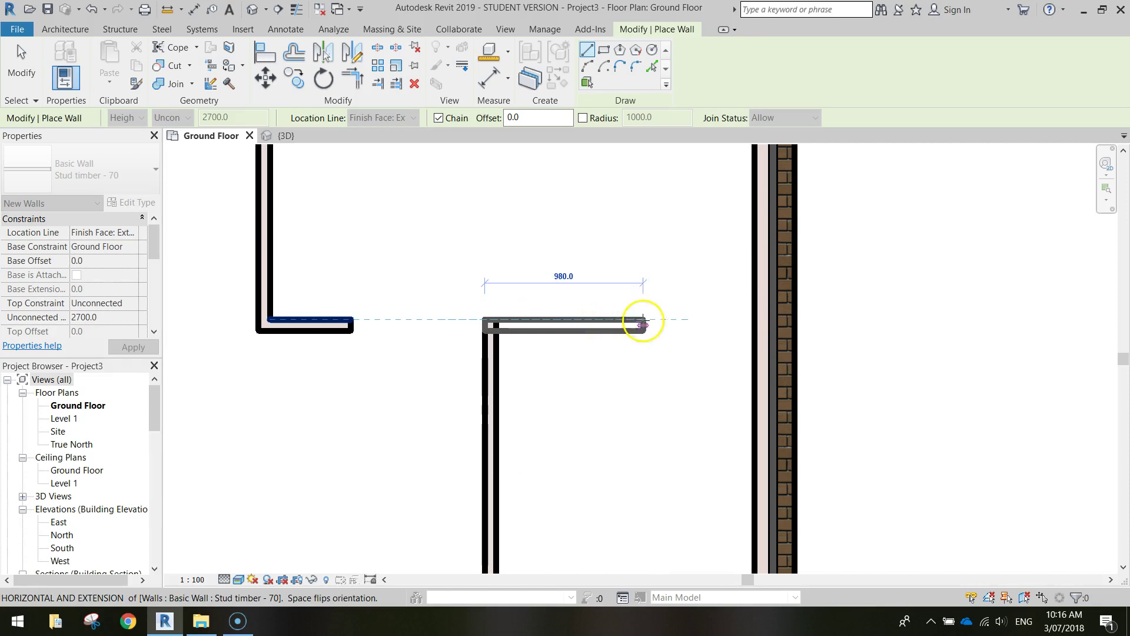
left_click(775, 320)
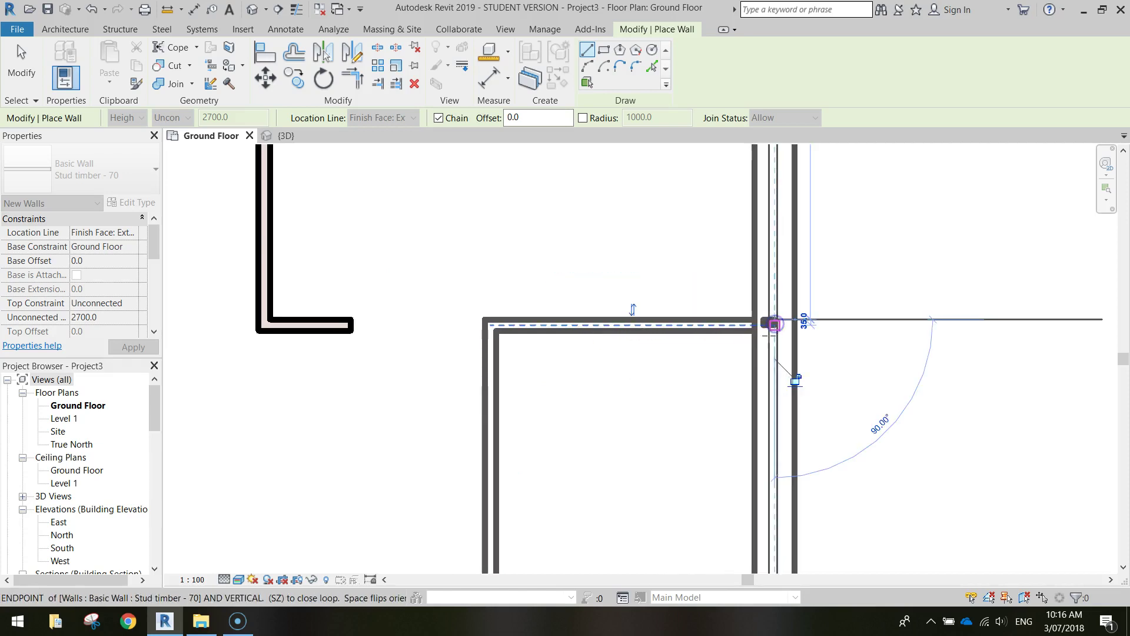
left_click(782, 336)
scroll(736, 382, "down", 2)
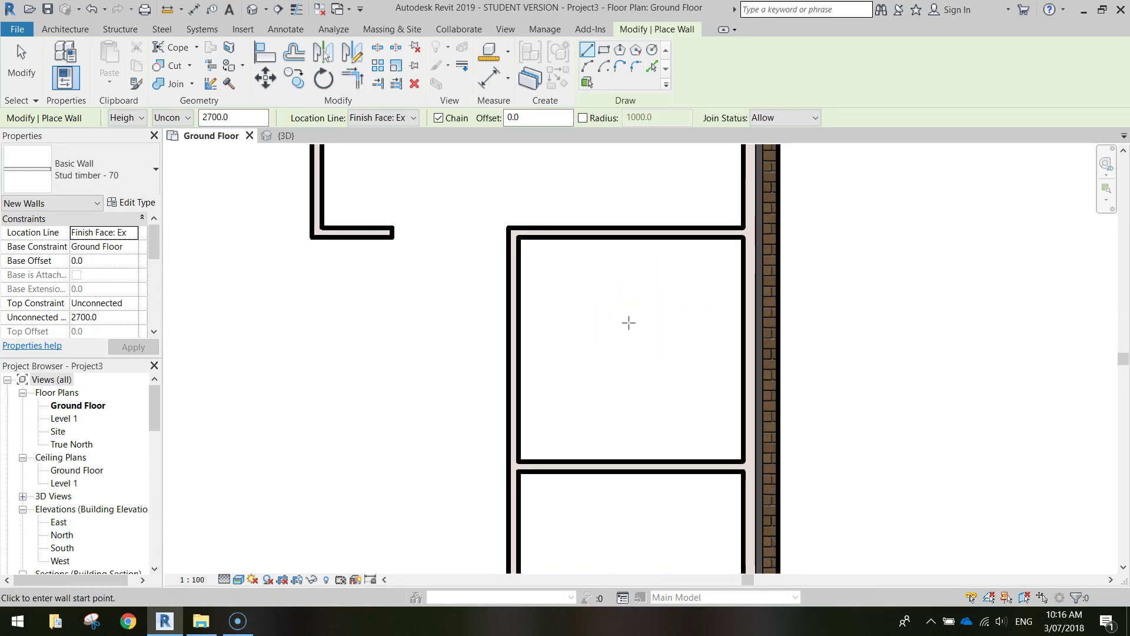
- Draw a stud wall 1800 down from the left partition corner, then 500 to the right
left_click(518, 442)
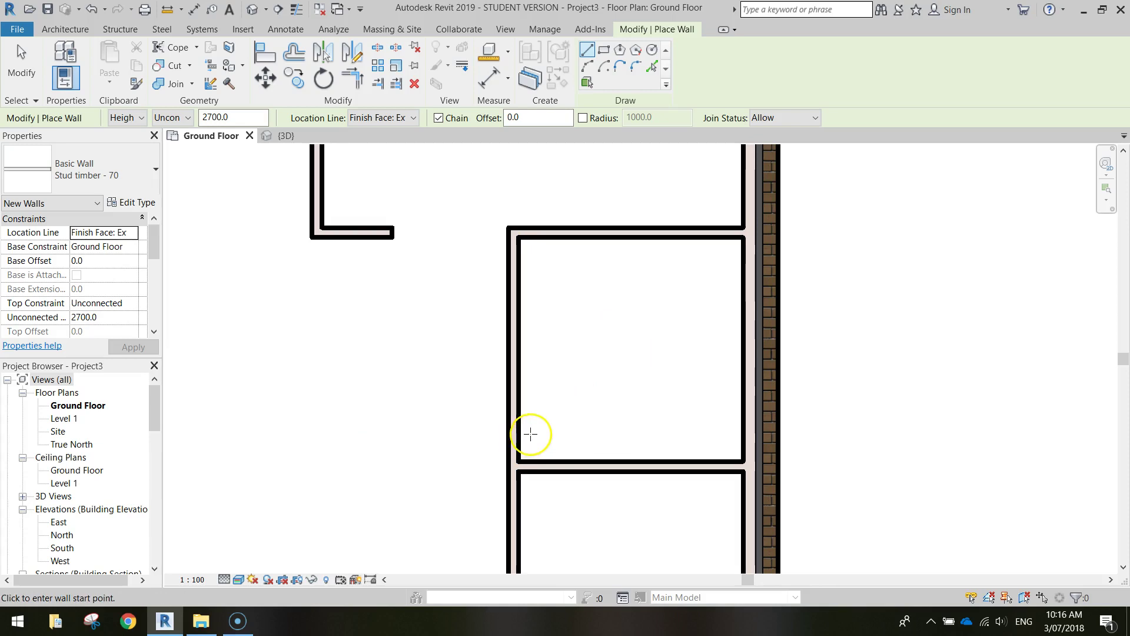
left_click(312, 237)
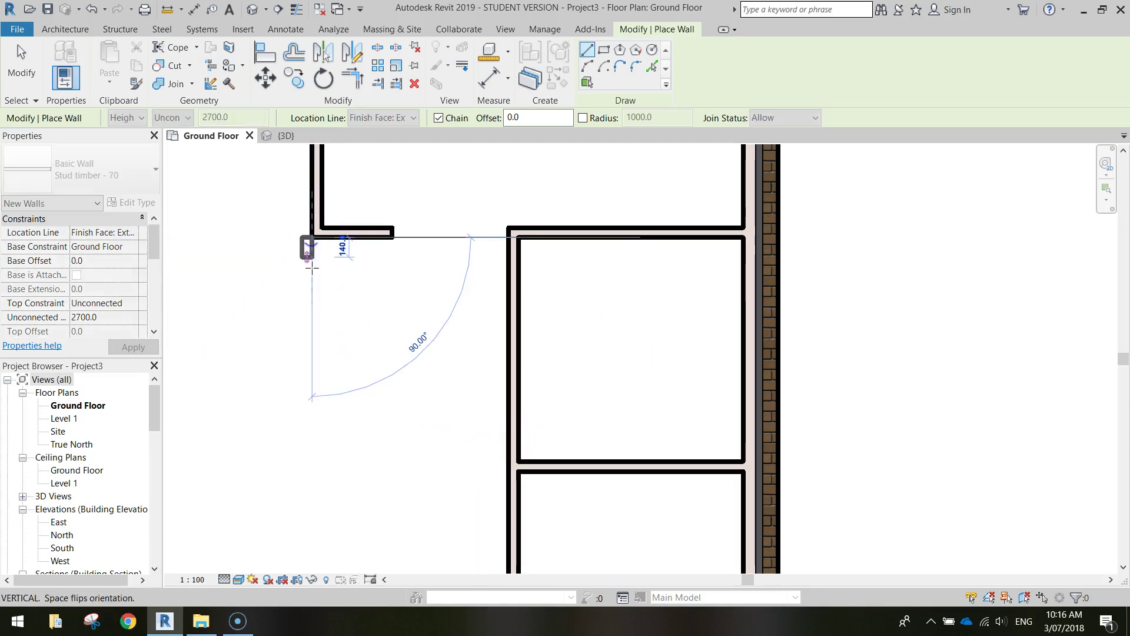
left_click(324, 229)
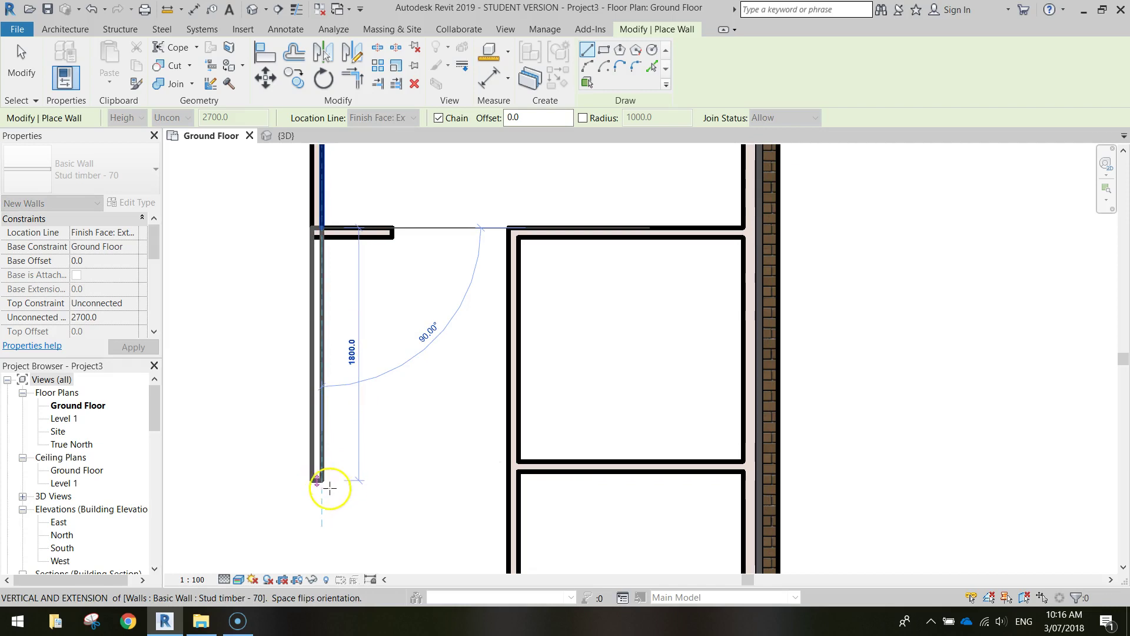
left_click(329, 463)
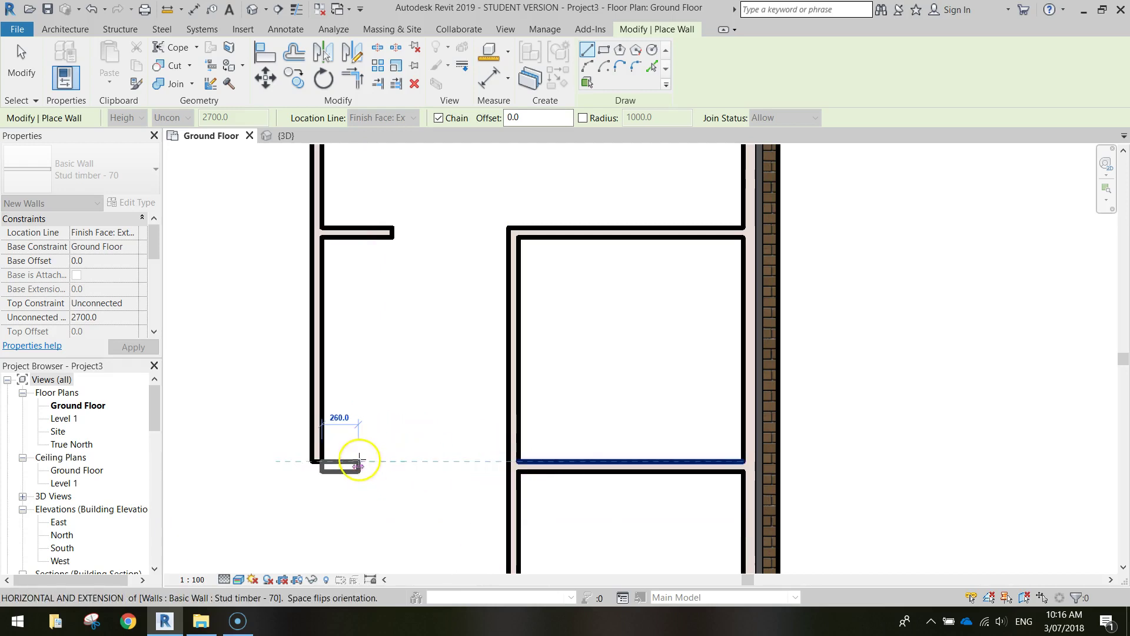
left_click(391, 462)
key("Escape")
scroll(507, 479, "down", 2)
mouse_move(505, 548)
middle_mouse_down()
mouse_move(487, 518)
mouse_move(479, 447)
middle_mouse_up()
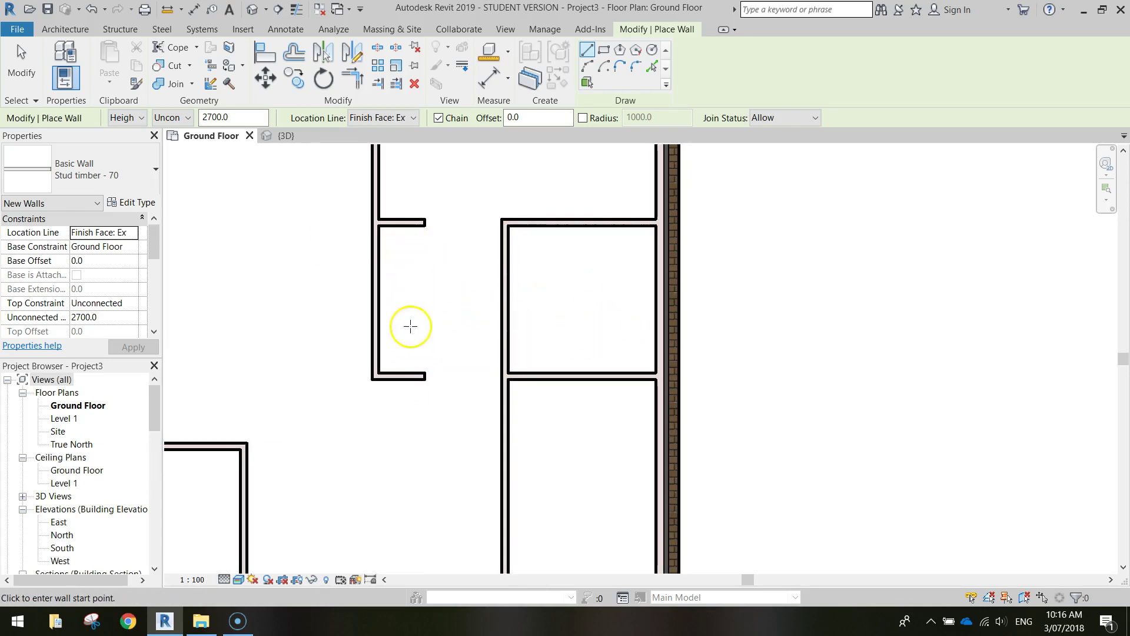
- Draw a 1000 mm stud wall upward from the bottom brick wall between the lower rooms
scroll(462, 417, "down", 2)
mouse_move(472, 444)
middle_mouse_down()
mouse_move(466, 416)
mouse_move(533, 436)
middle_mouse_up()
scroll(533, 436, "down", 1)
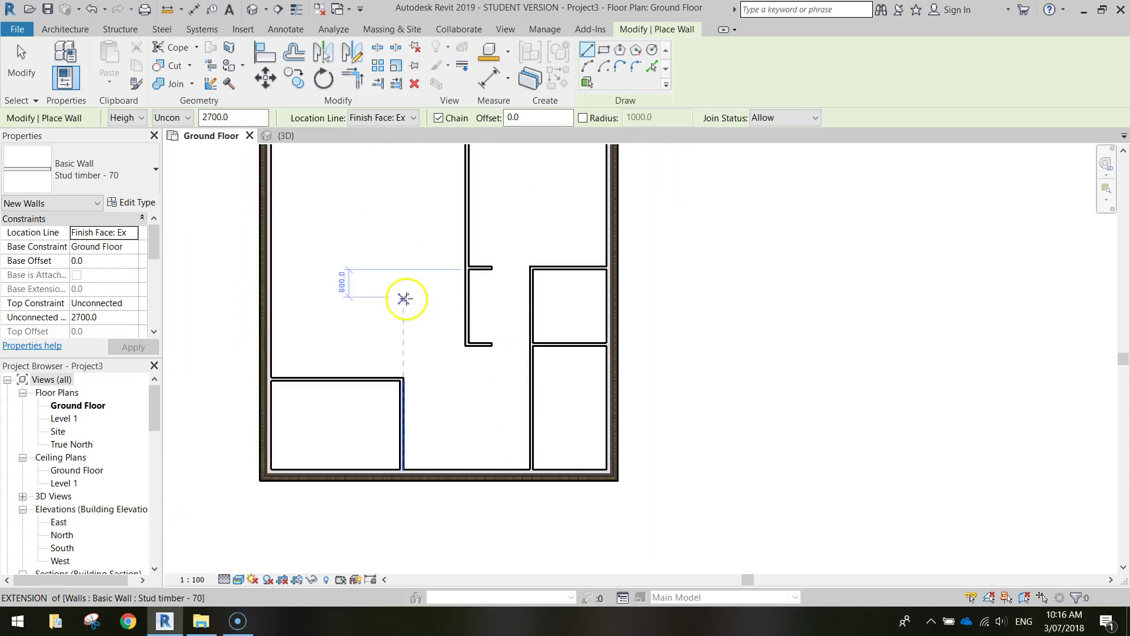
mouse_move(404, 298)
middle_mouse_down()
mouse_move(434, 335)
mouse_move(442, 416)
middle_mouse_up()
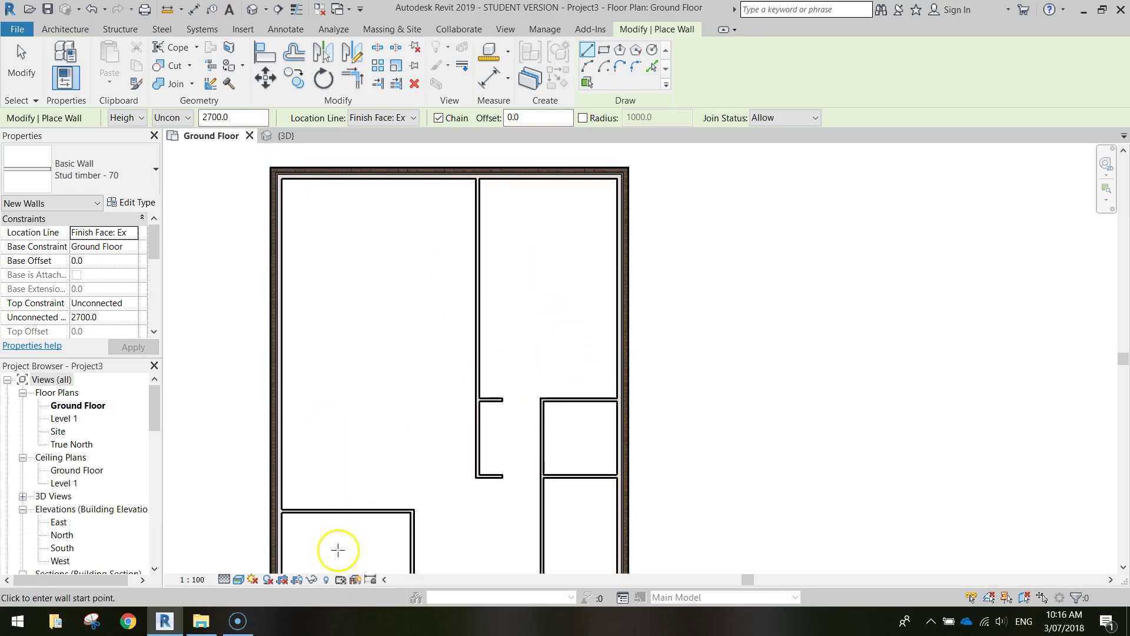
scroll(574, 430, "down", 3, "ctrl")
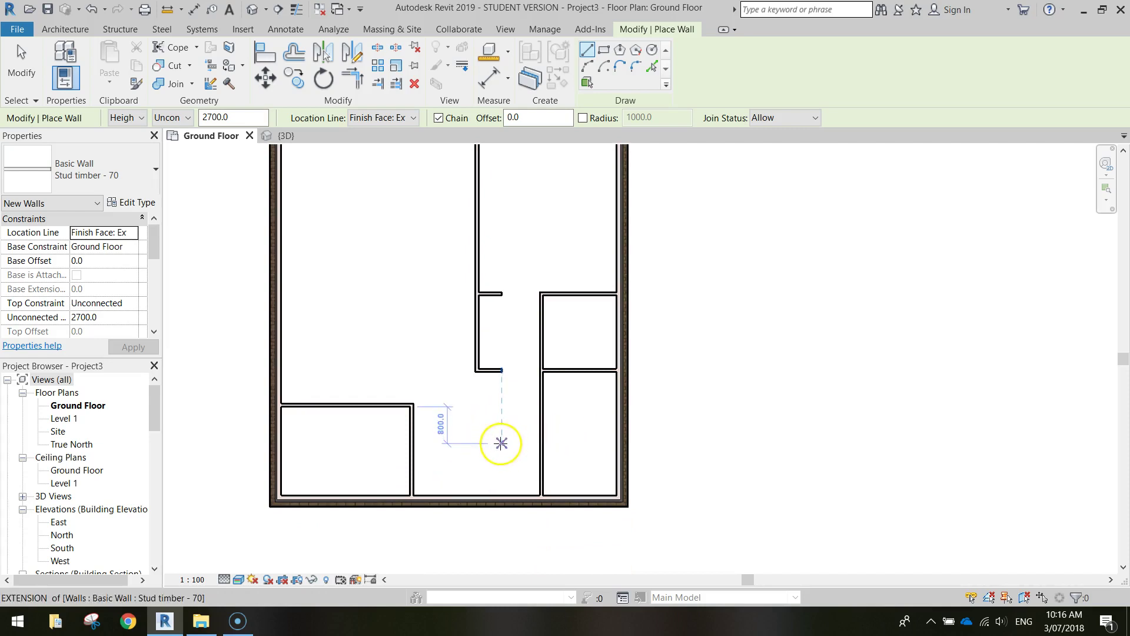
scroll(534, 480, "up", 3)
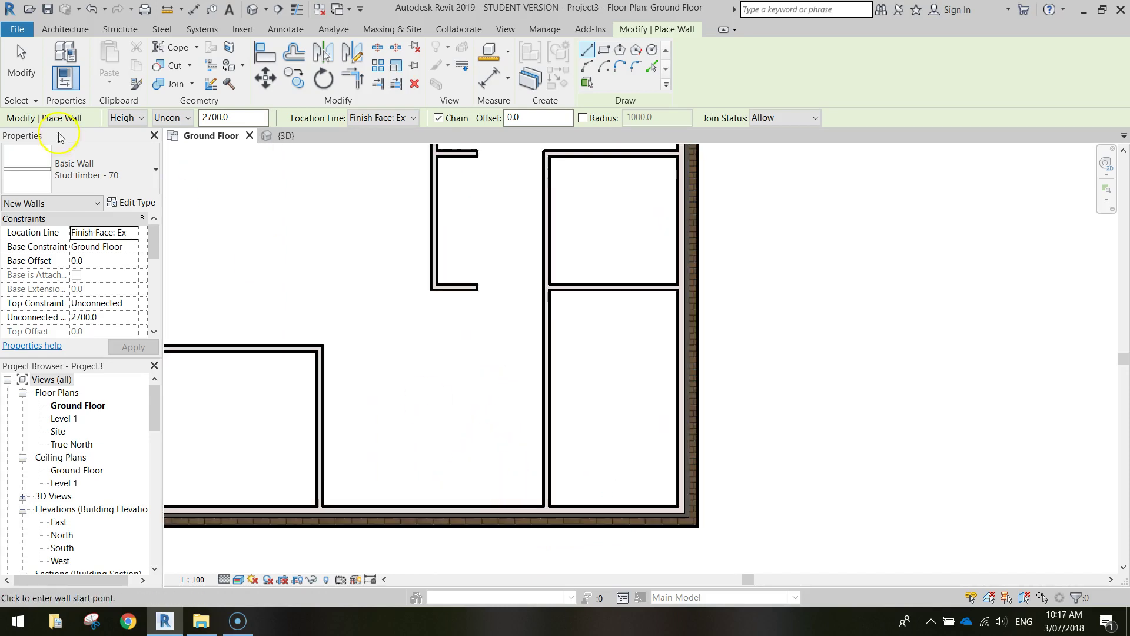
left_click(22, 59)
left_click(77, 61)
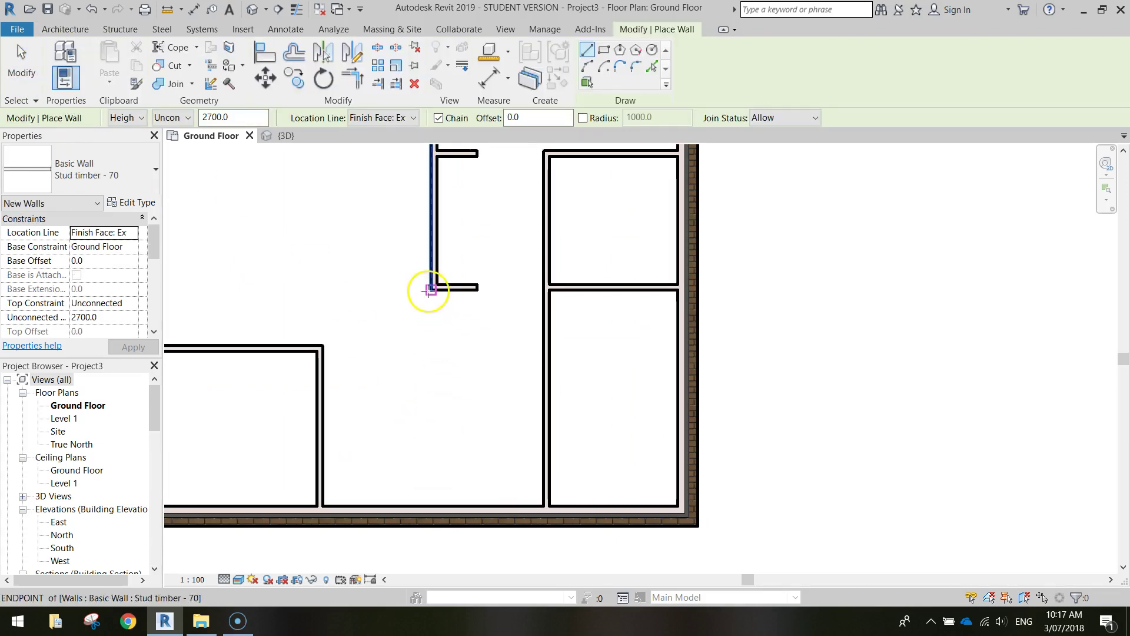
left_click(435, 516)
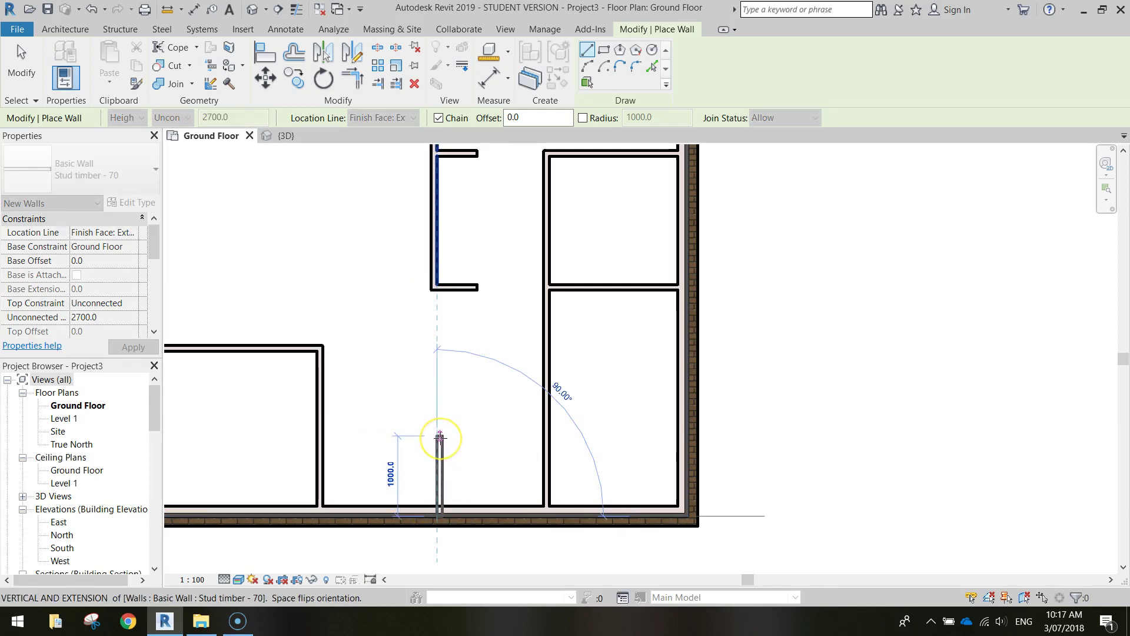
left_click(440, 437)
key("Escape")
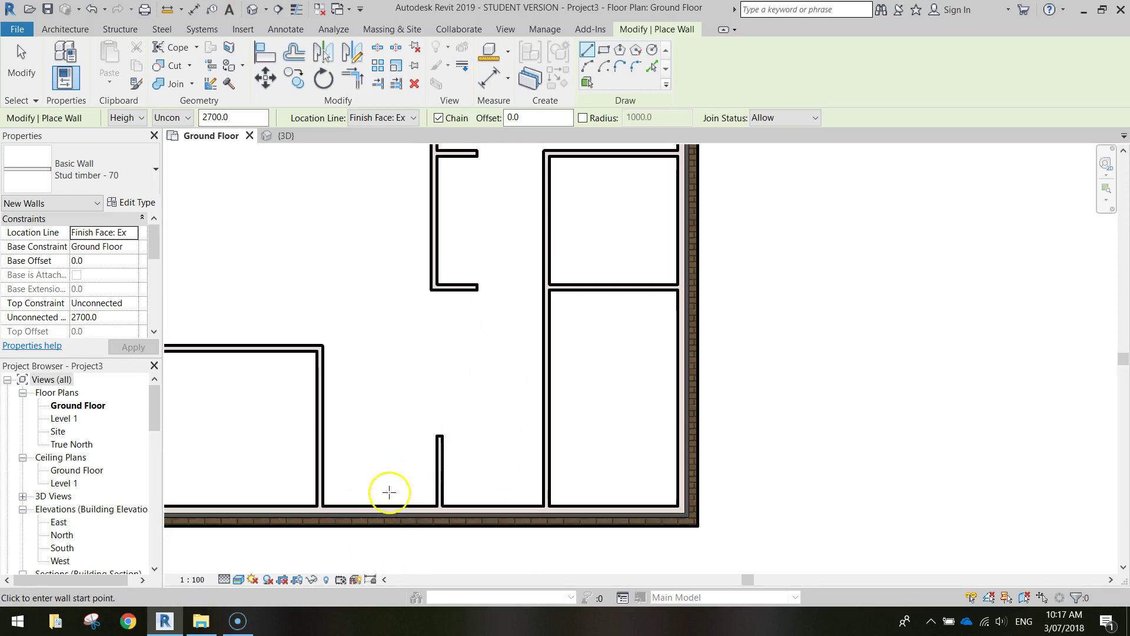
- Zoom and pan so the whole floor plan is visible
scroll(389, 481, "down", 3)
middle_click_drag(366, 399, 369, 335)
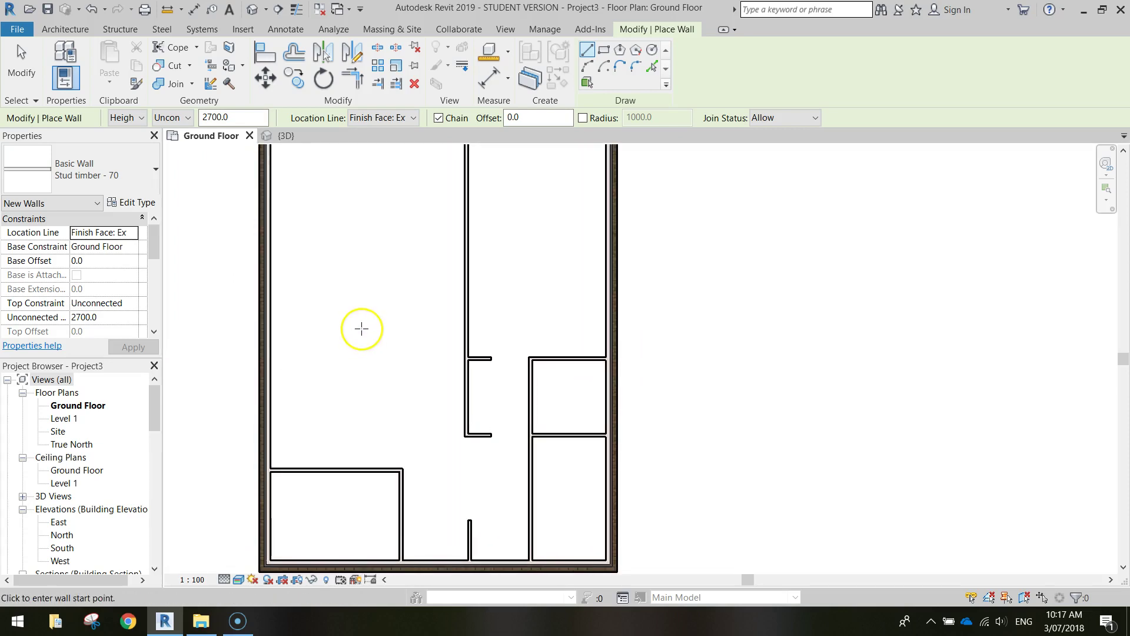
scroll(361, 329, "down", 1)
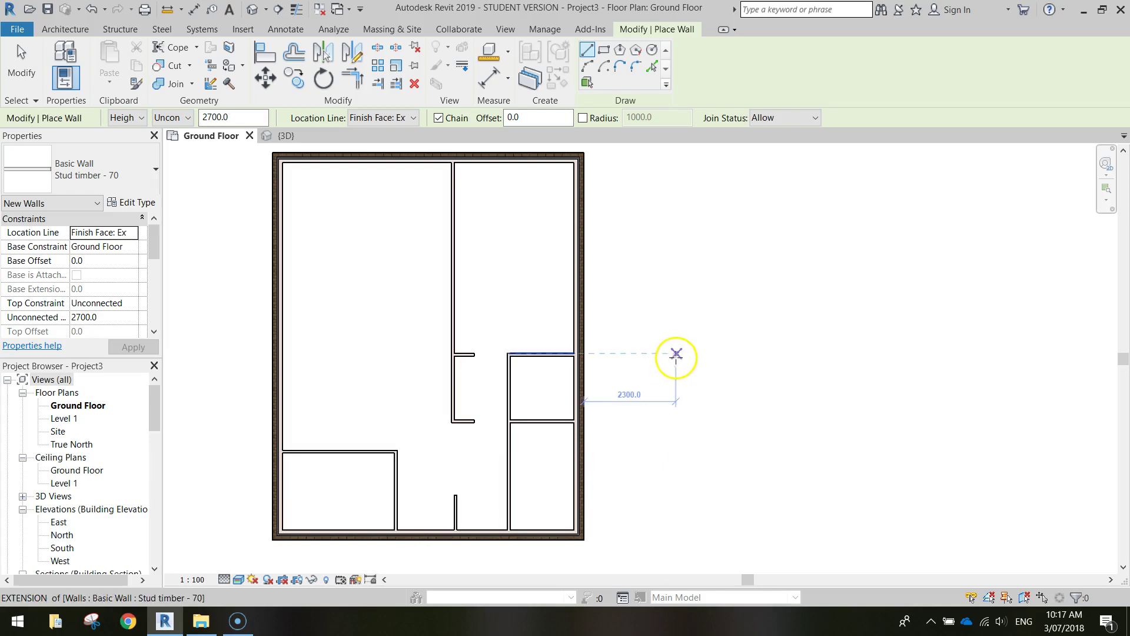
- Save the project as '1 Bedroom Apartment' in a new '1 Bedroom Apartment' folder under Year 10 Graphics
left_click(46, 10)
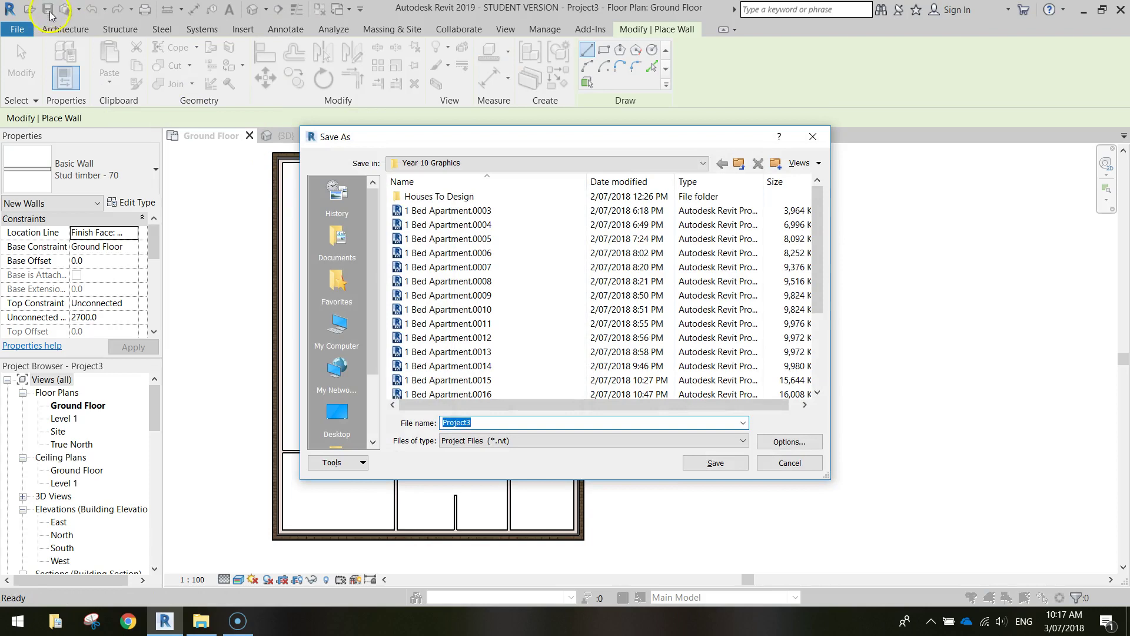
left_click(739, 163)
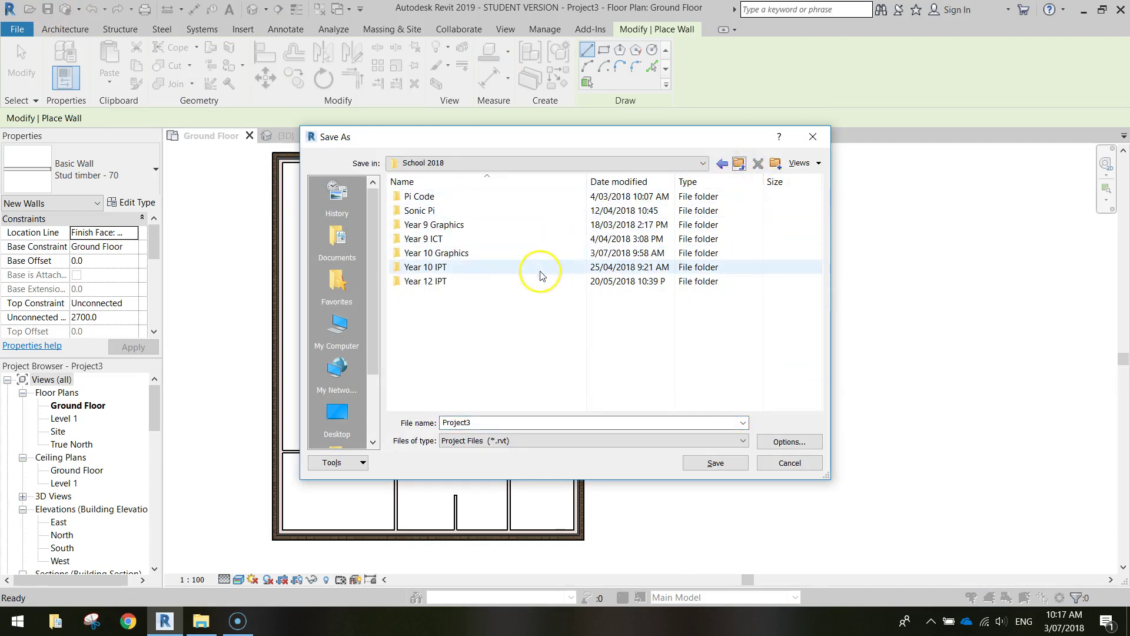
double_click(505, 253)
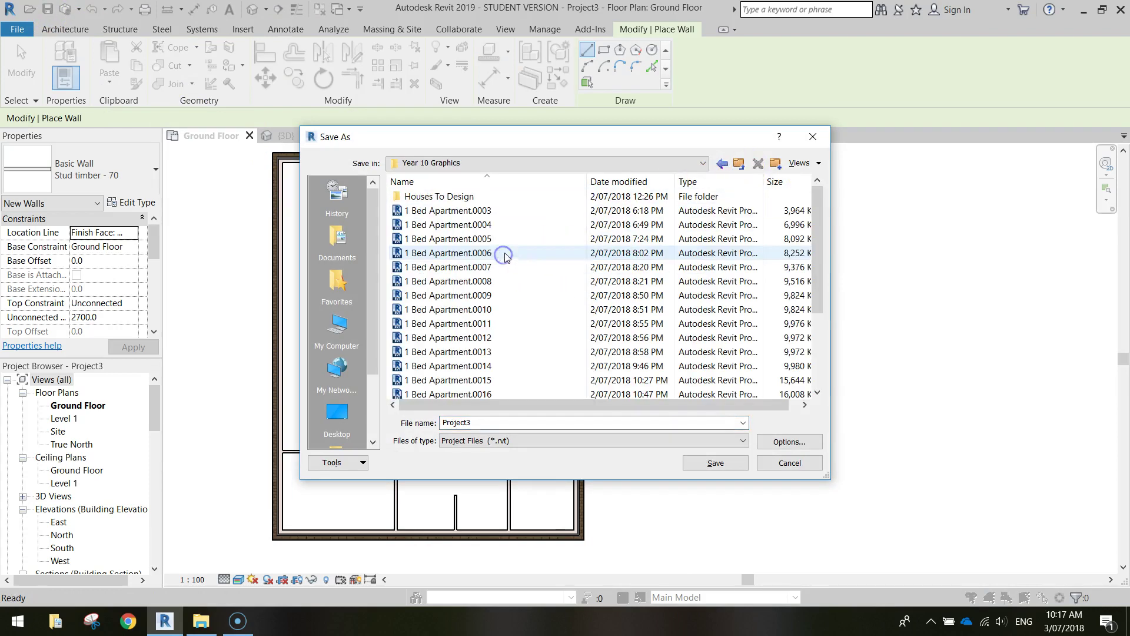
left_click(775, 164)
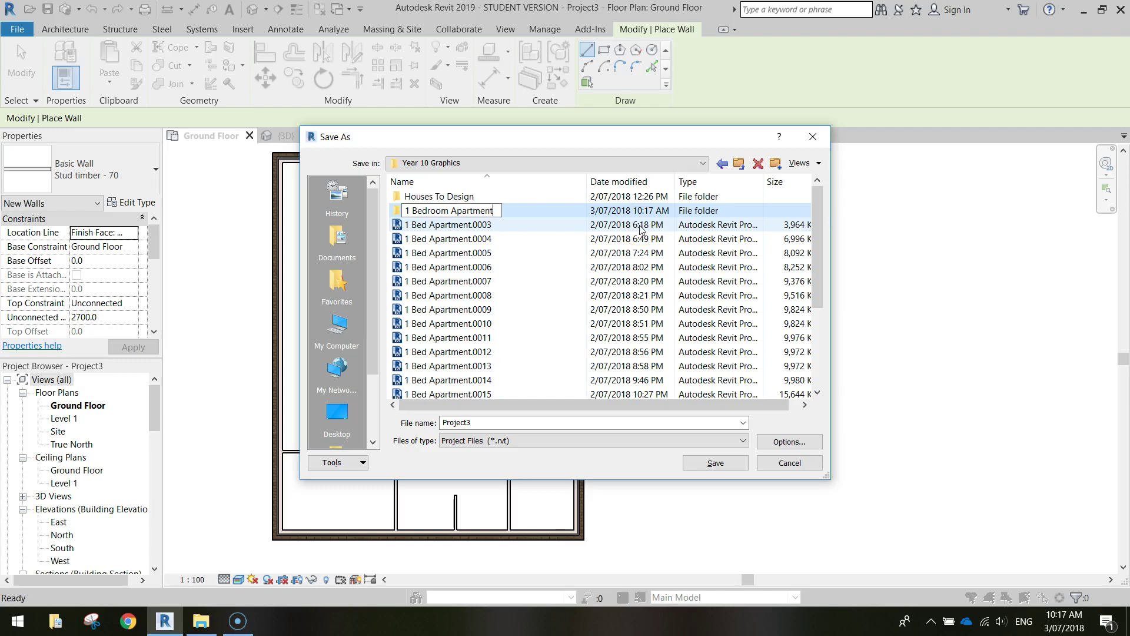
key("Return")
double_click(495, 423)
type("1 B")
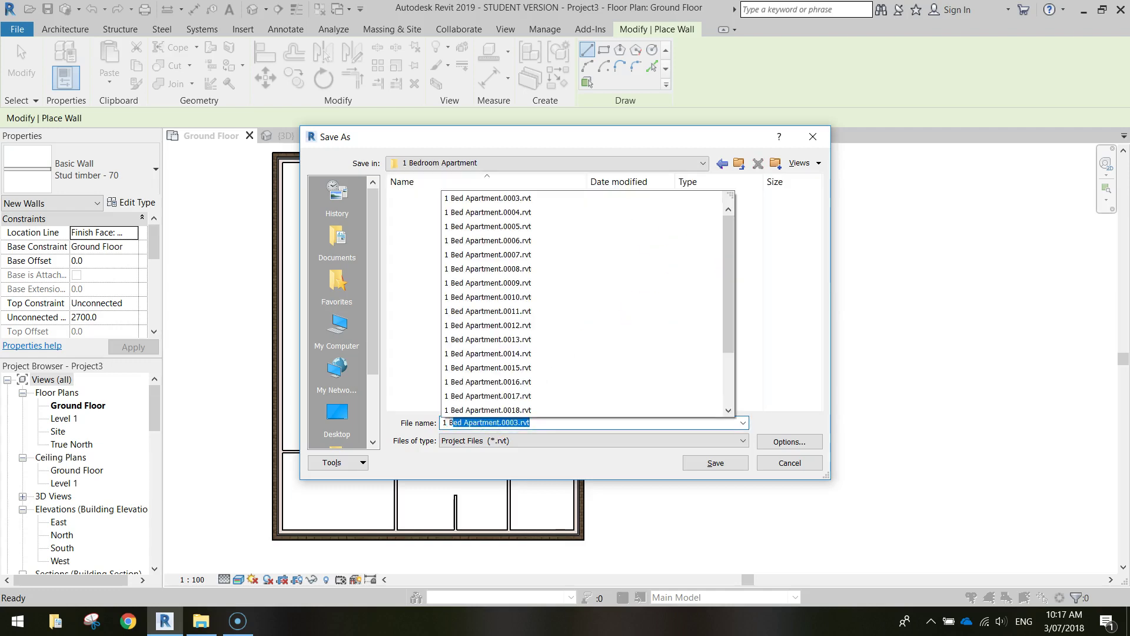
type("edroom")
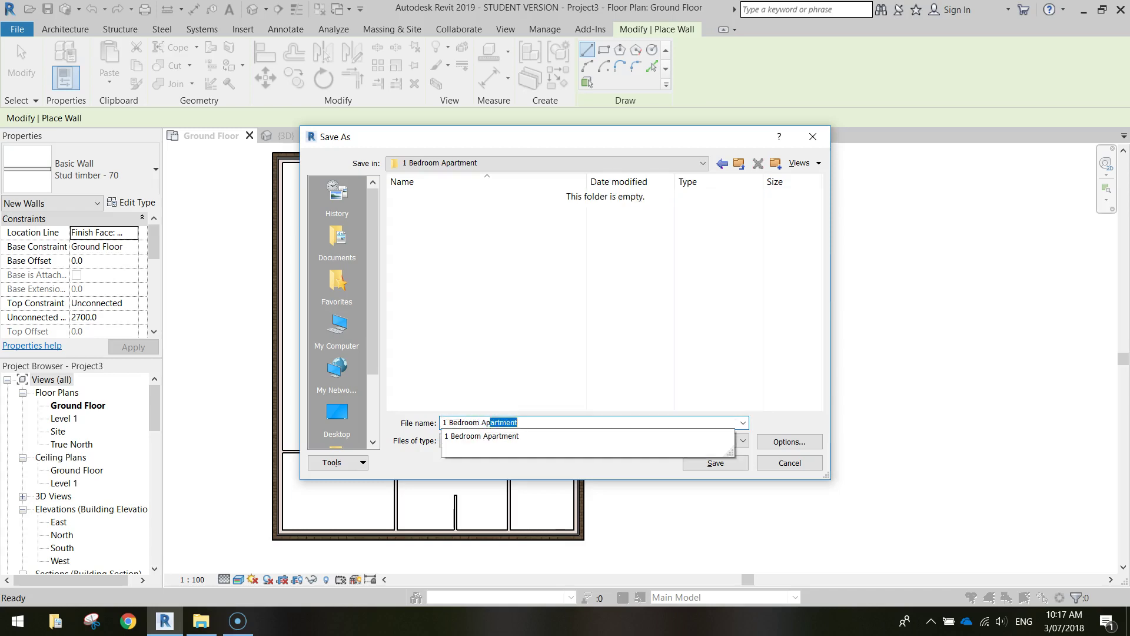
type(" Apartment")
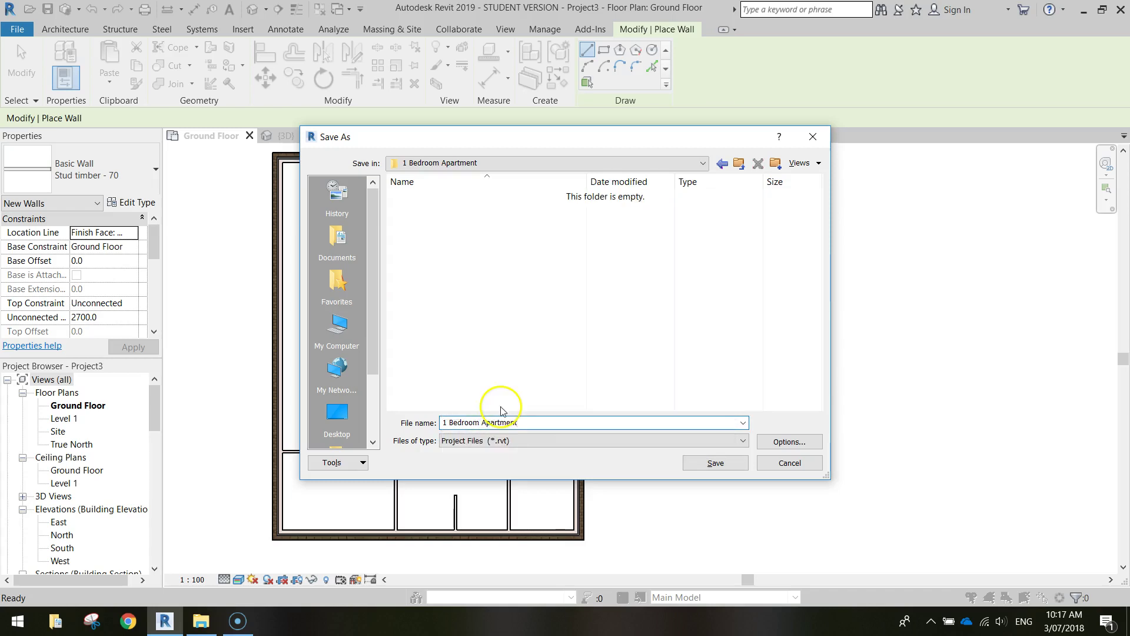
left_click(716, 463)
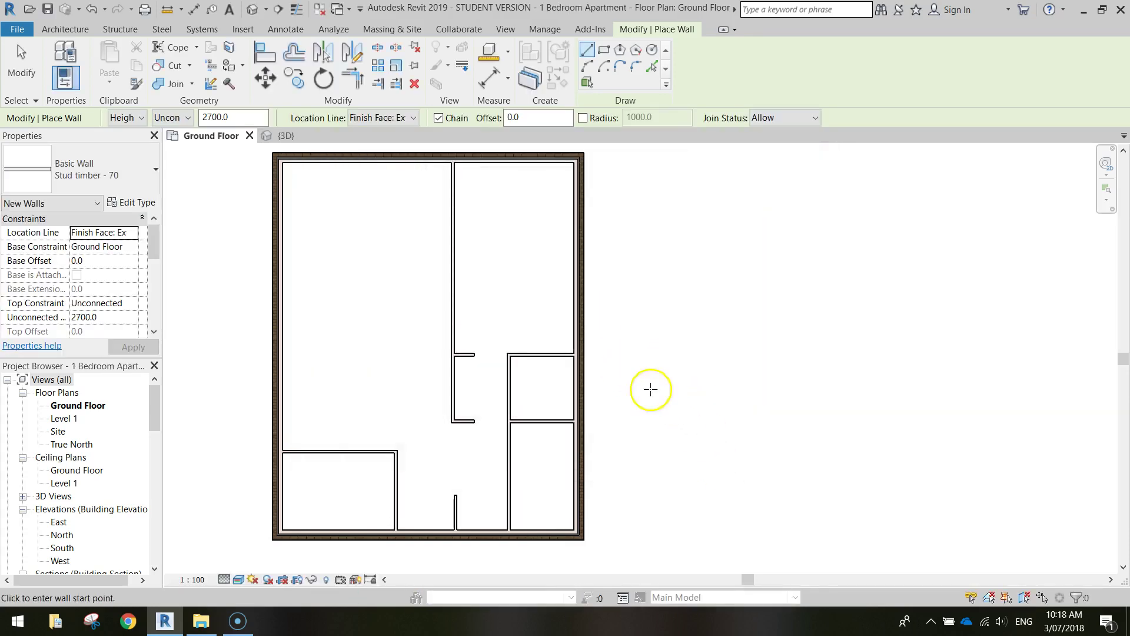
- Place an M_Single-Flush 0915 x 2134mm door in the bottom brick exterior wall
middle_click_drag(642, 386, 653, 381)
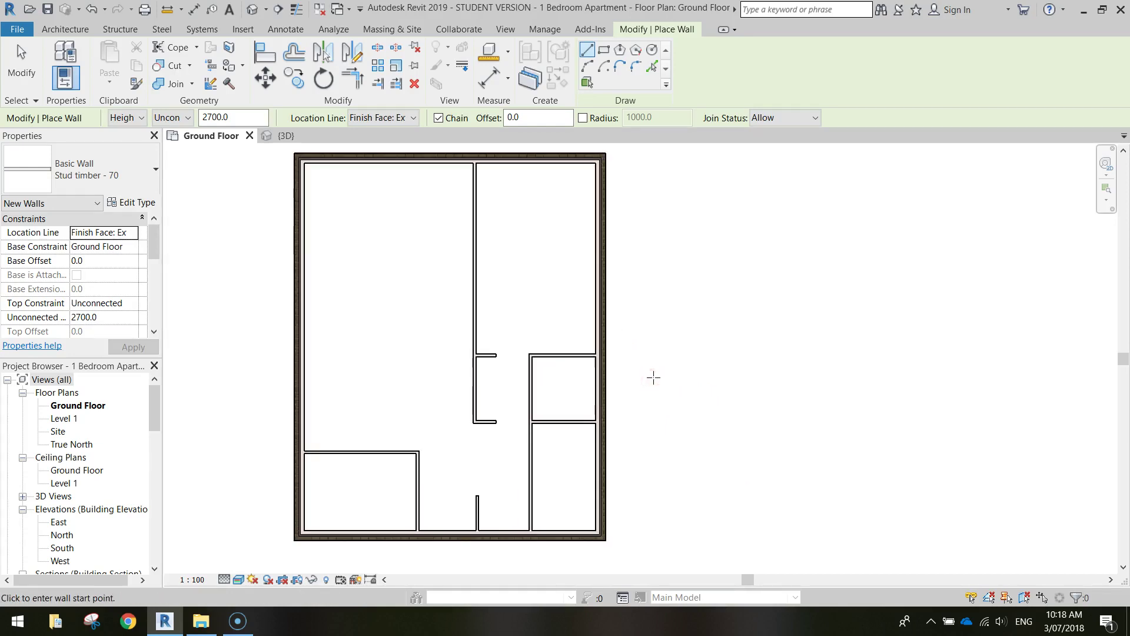
left_click(82, 30)
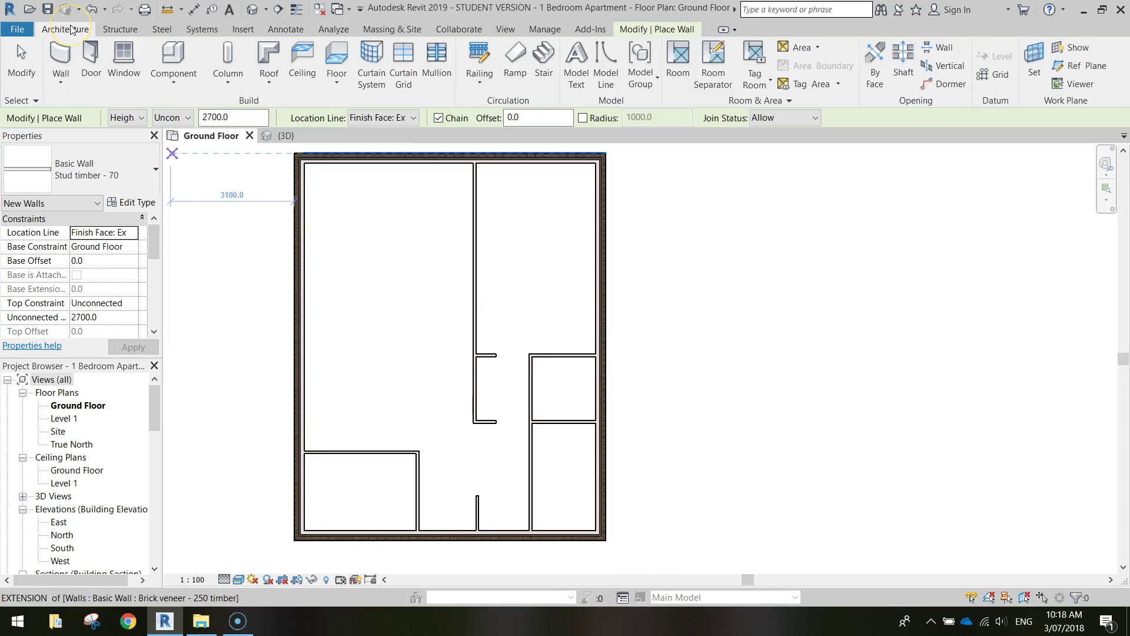
left_click(91, 55)
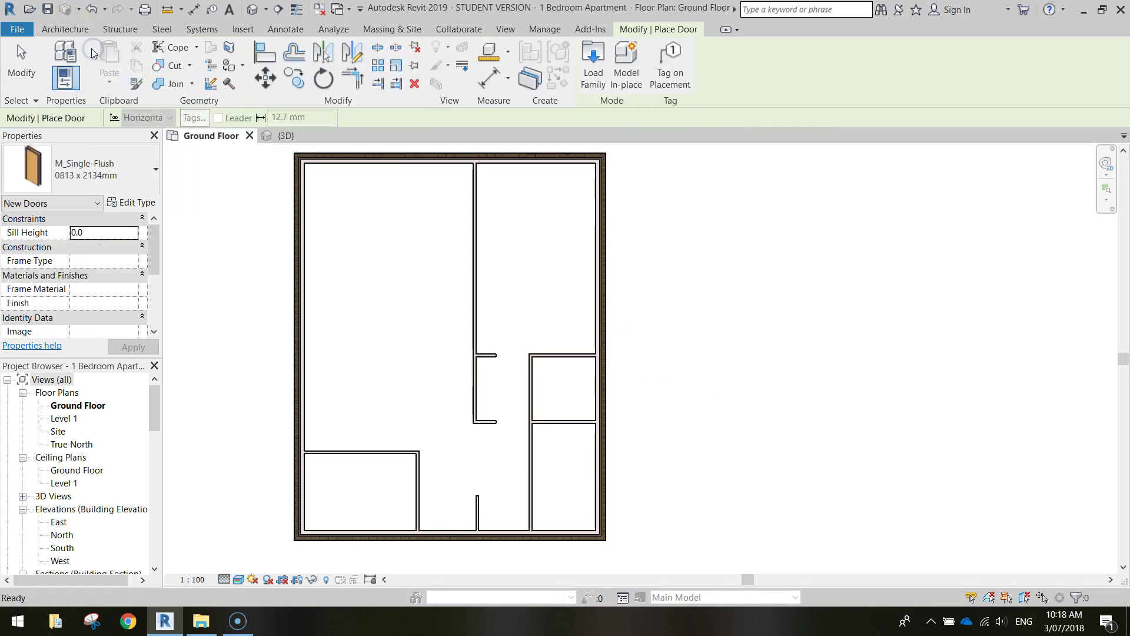
left_click(82, 171)
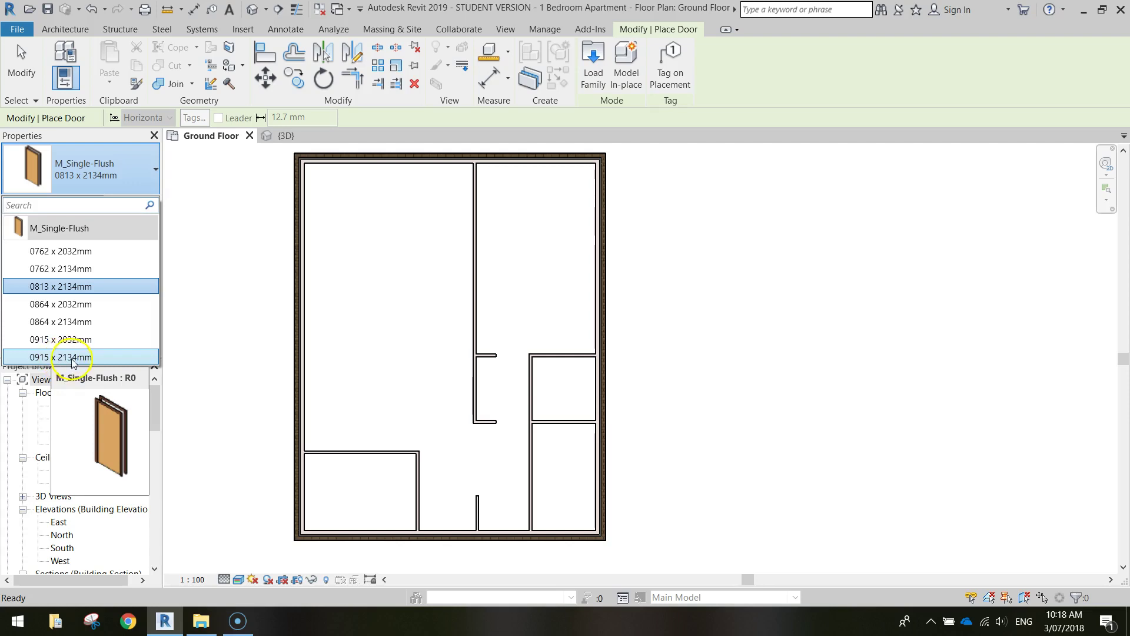
left_click(45, 357)
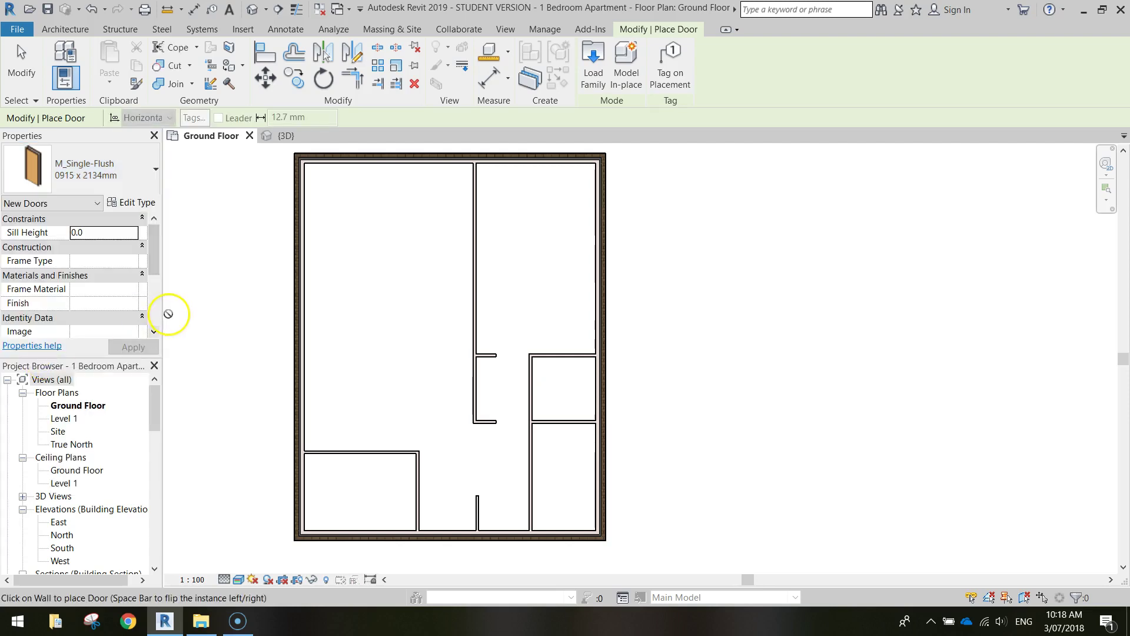
middle_click_drag(323, 341, 278, 232)
scroll(391, 400, "up", 3)
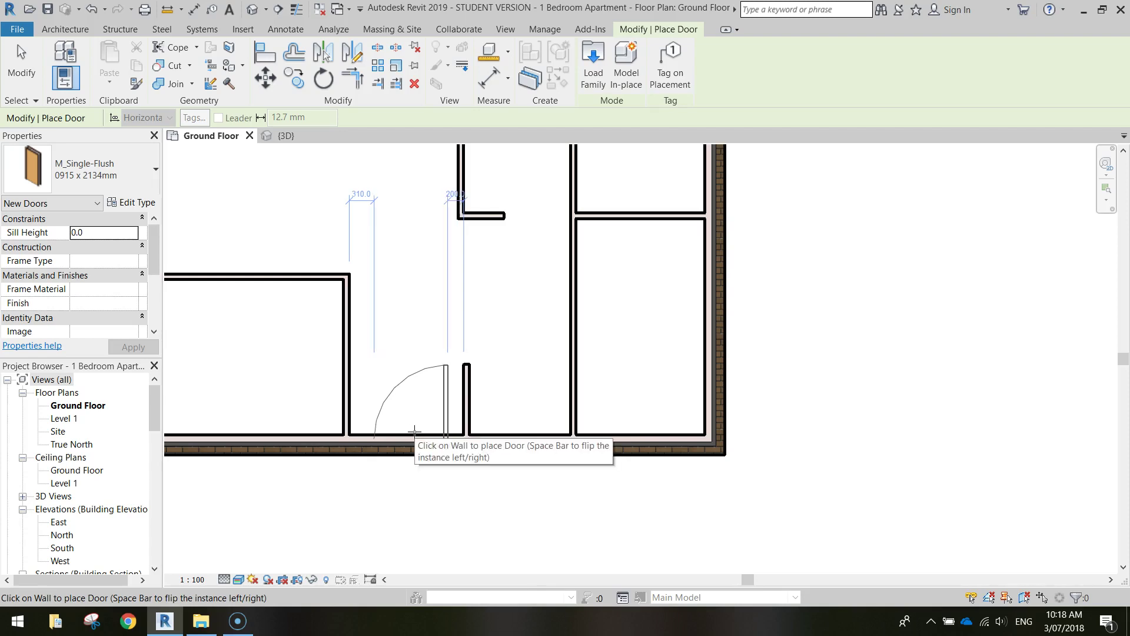
left_click(416, 431)
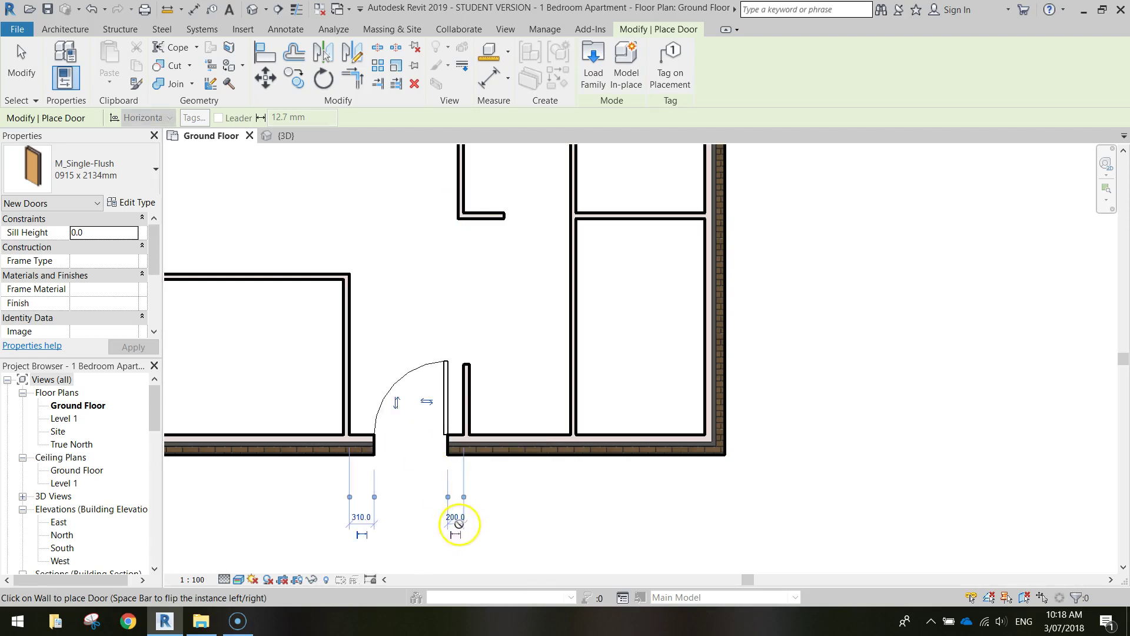
left_click(450, 452)
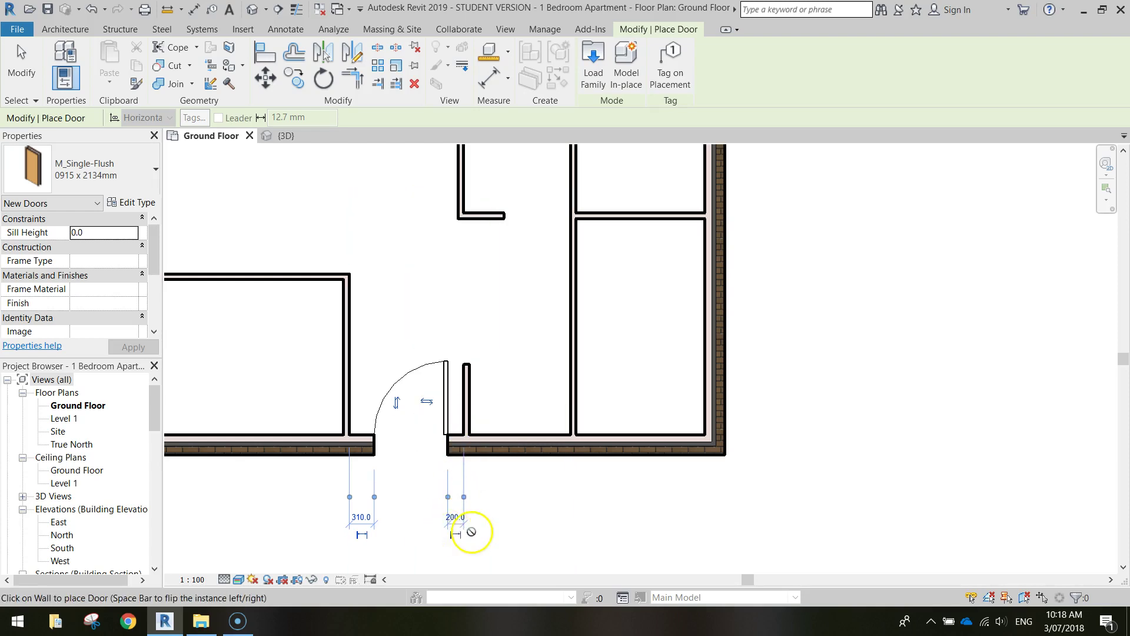
key("Escape")
key("Escape")
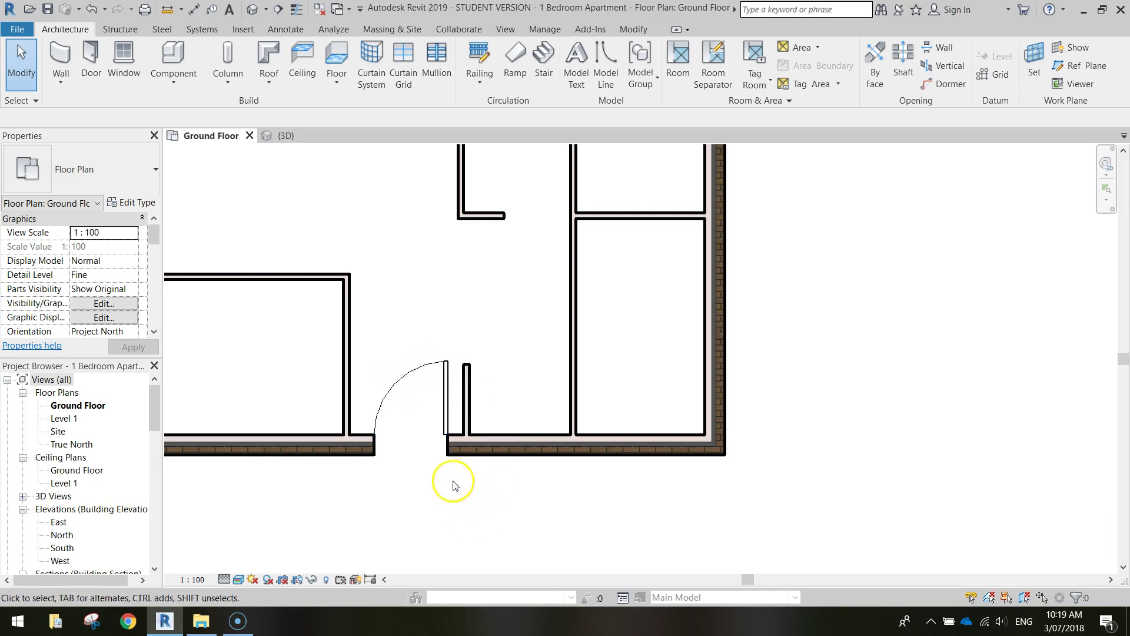
- Switch to the {3D} view and orbit, including Top and Front ViewCube views, to inspect the front door
left_click(292, 140)
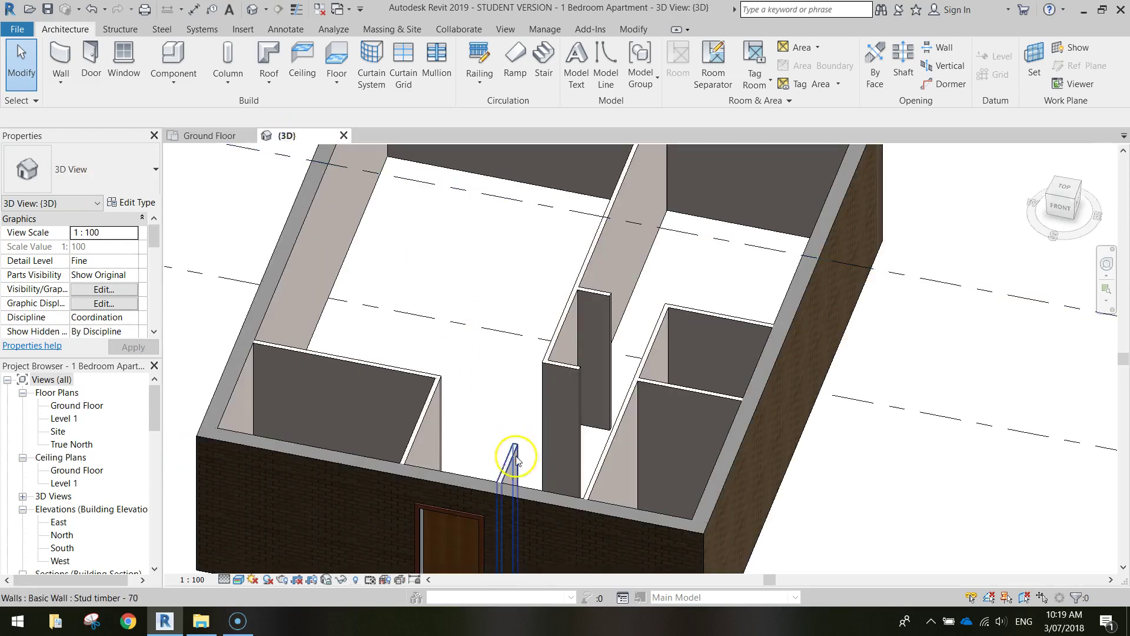
middle_click_drag(504, 467, 535, 285, "shift")
middle_click_drag(366, 527, 386, 408)
scroll(425, 366, "up", 1)
middle_click_drag(425, 366, 404, 502, "shift")
middle_click_drag(428, 426, 383, 391, "shift")
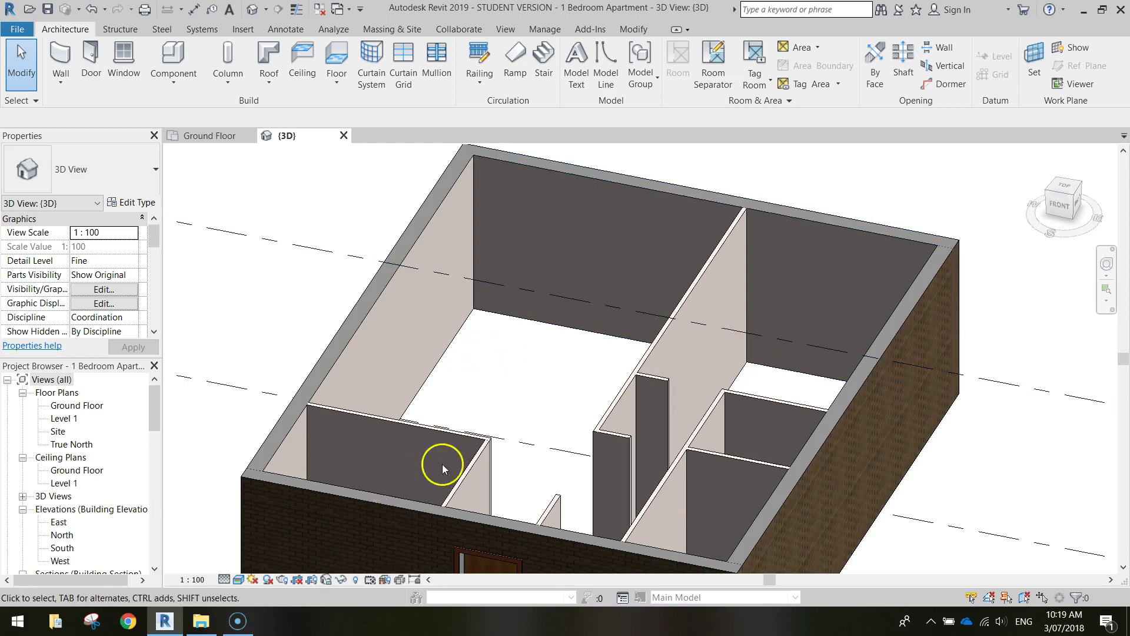
middle_click_drag(444, 462, 365, 353)
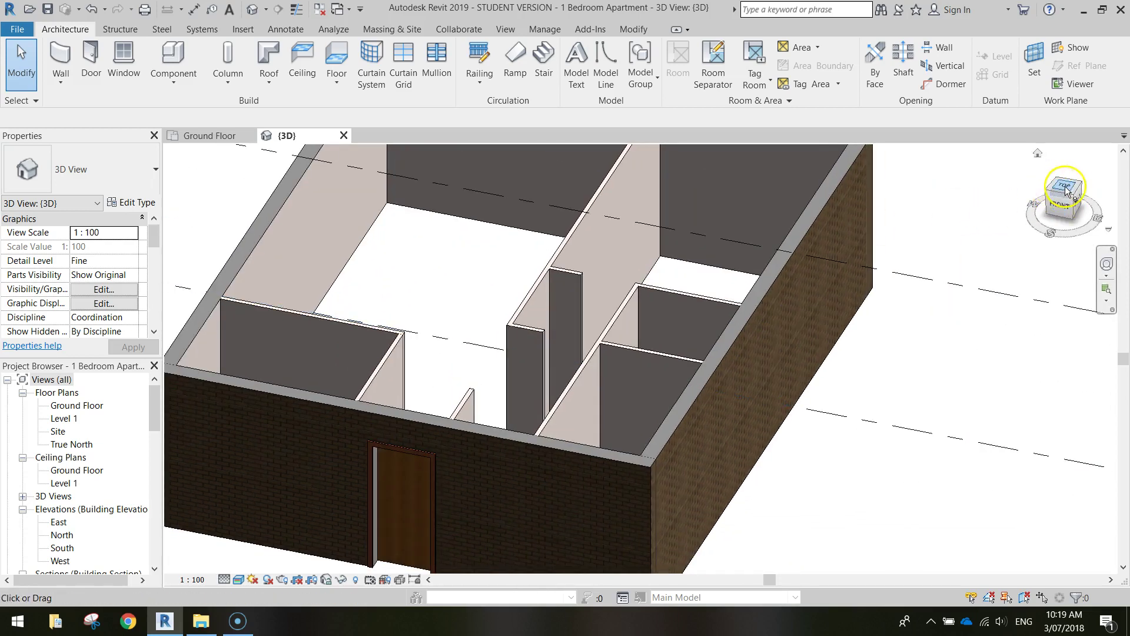
left_click(1057, 203)
scroll(665, 270, "up", 5)
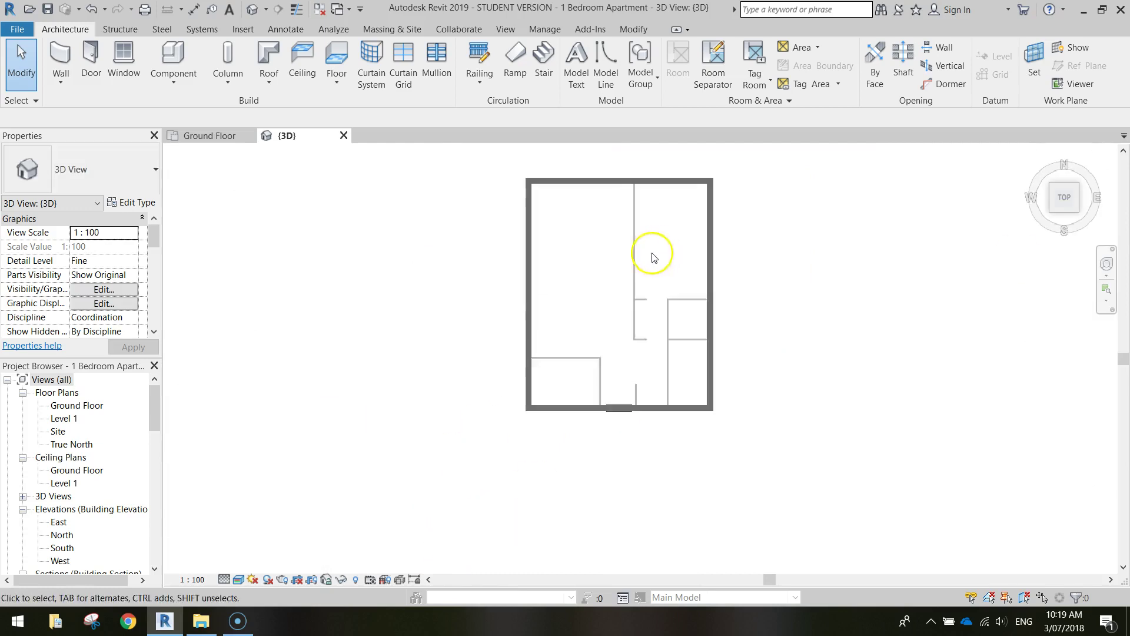
left_click(1064, 221)
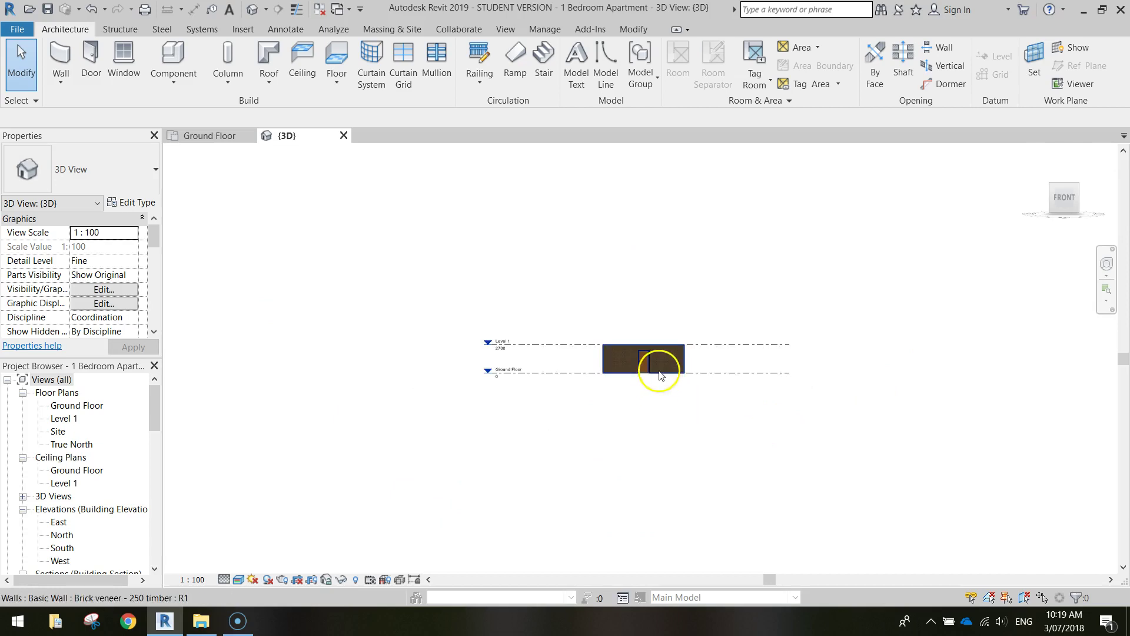
scroll(629, 359, "up", 12)
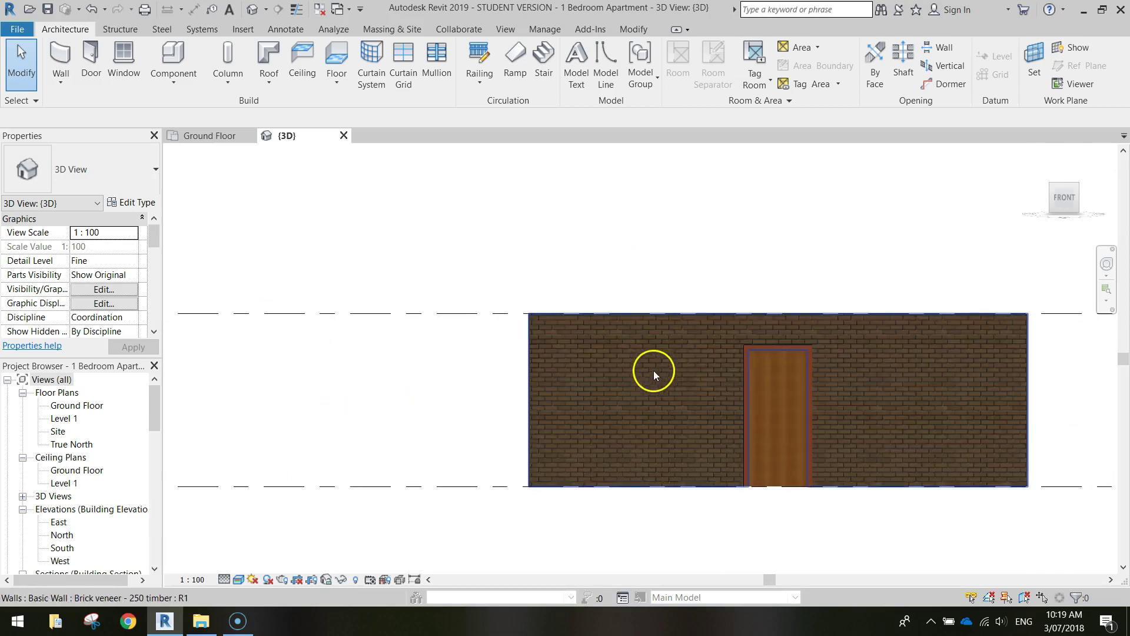
middle_click_drag(678, 376, 548, 410, "shift")
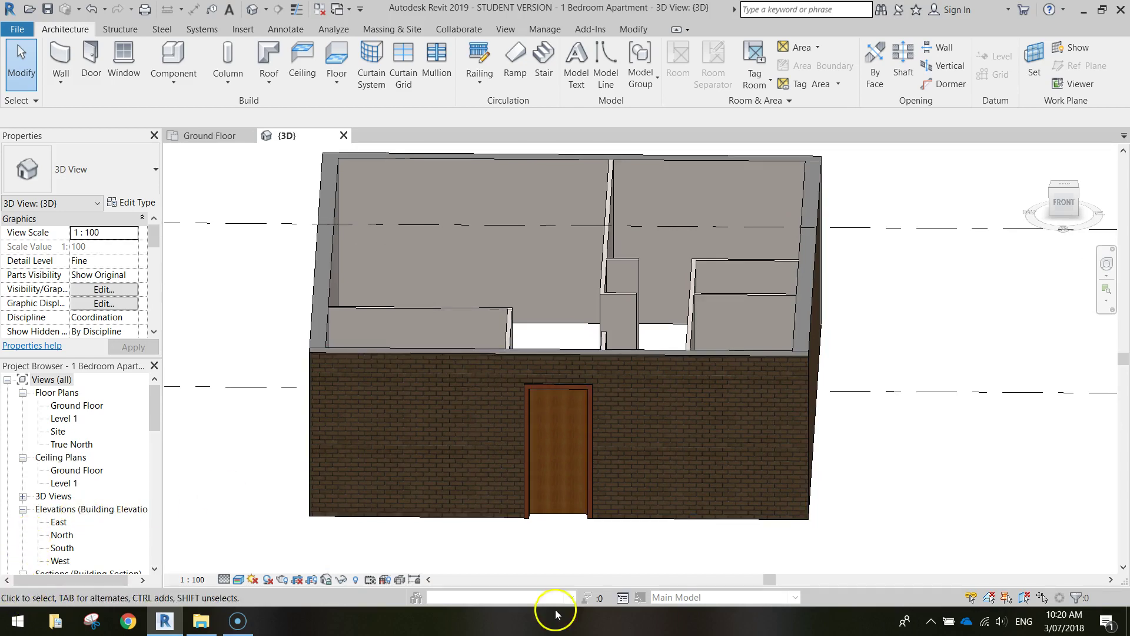
- Switch back to the Ground Floor plan and frame the lower-right room's walls
left_click(219, 136)
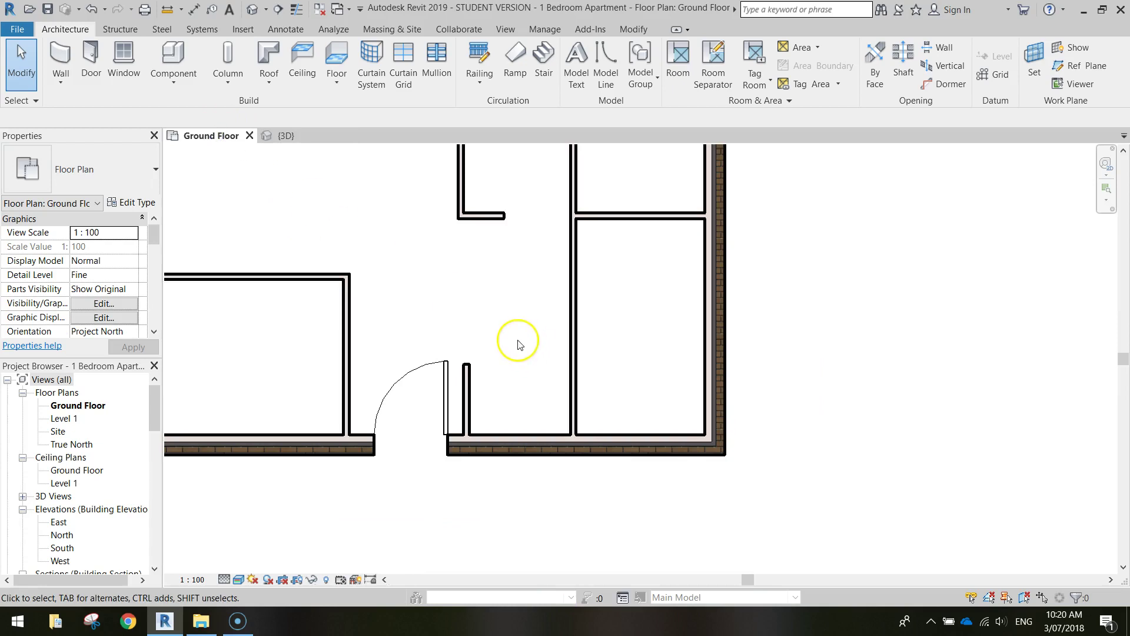
scroll(518, 344, "down", 3)
middle_click_drag(479, 307, 467, 430)
scroll(464, 417, "down", 1)
middle_click_drag(429, 320, 436, 371)
scroll(434, 368, "down", 1)
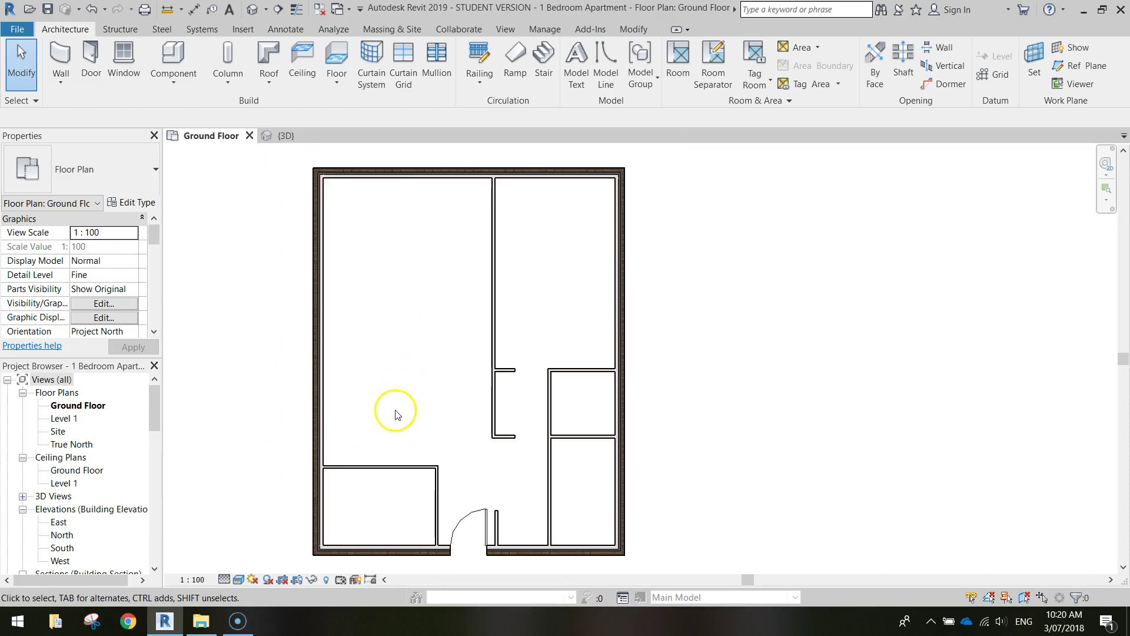
- Place an M_Single-Flush 0813 x 2134mm door in the lower-right bathroom wall and check its position
left_click(83, 47)
left_click(74, 165)
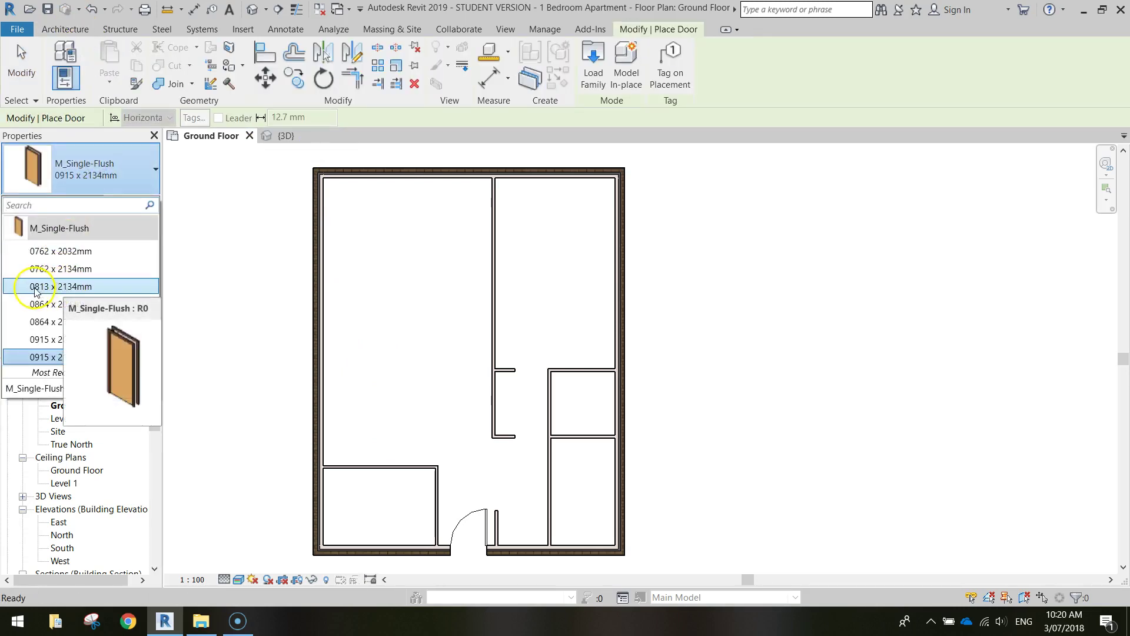
left_click(72, 289)
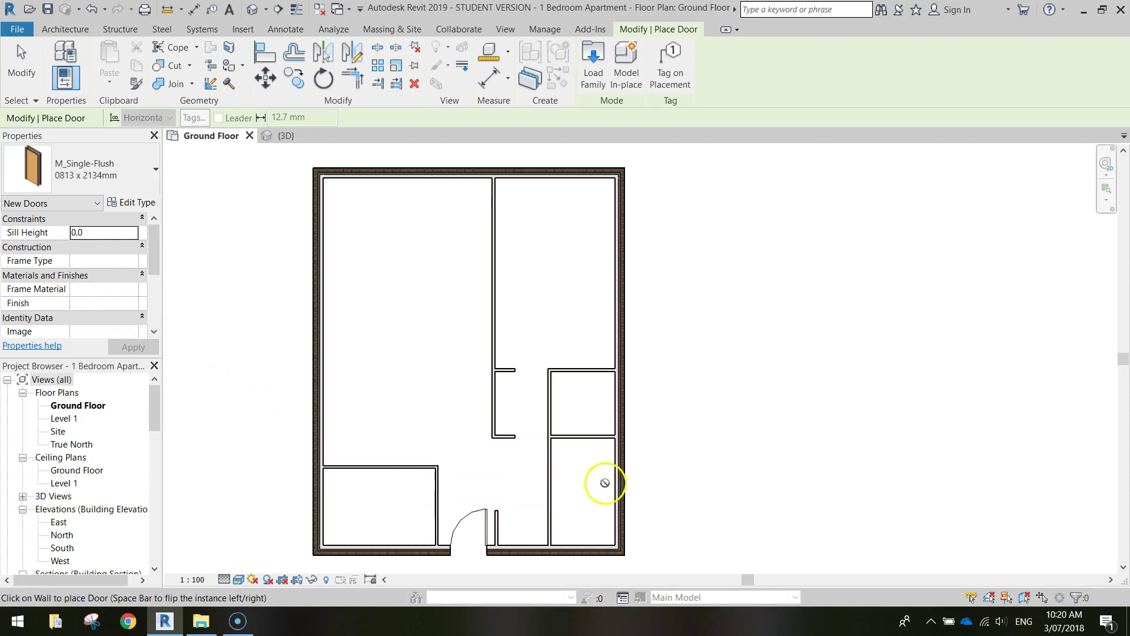
scroll(600, 477, "up", 3)
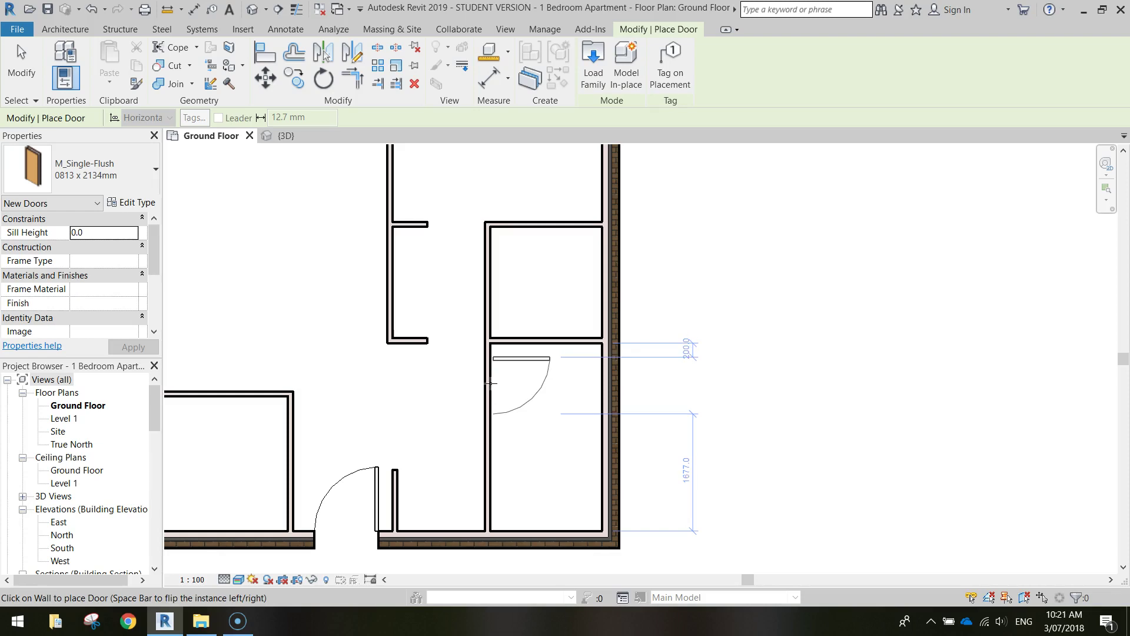
left_click(490, 384)
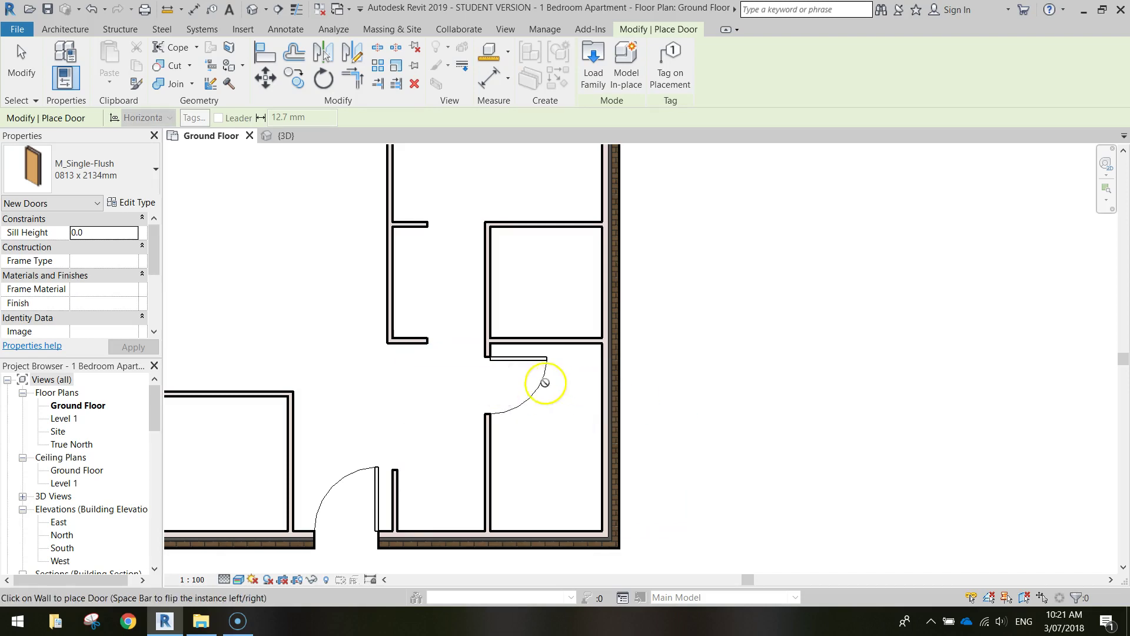
key("Escape")
key("Escape")
left_click(496, 360)
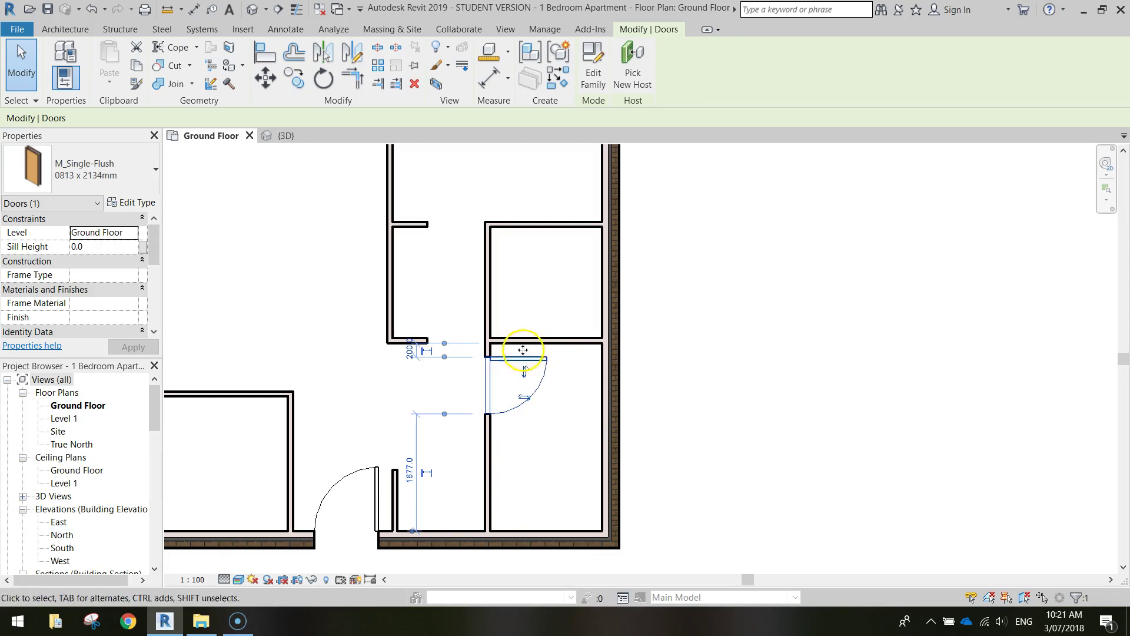
left_click(719, 387)
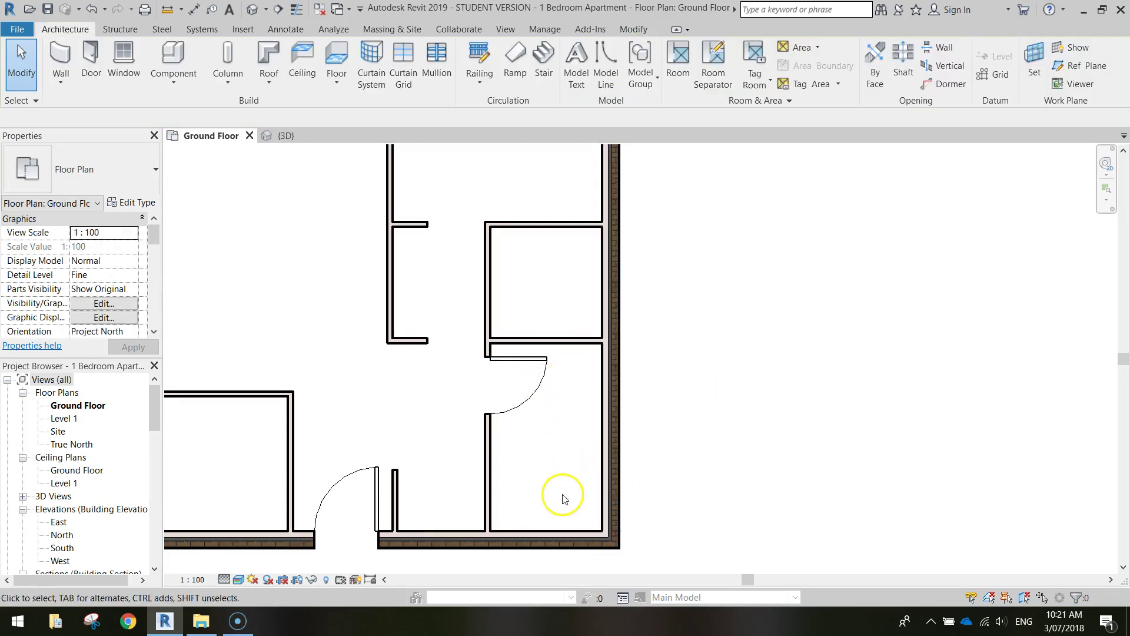
- Zoom out to the whole apartment, save the project, and centre the plan in view
scroll(588, 497, "down", 1)
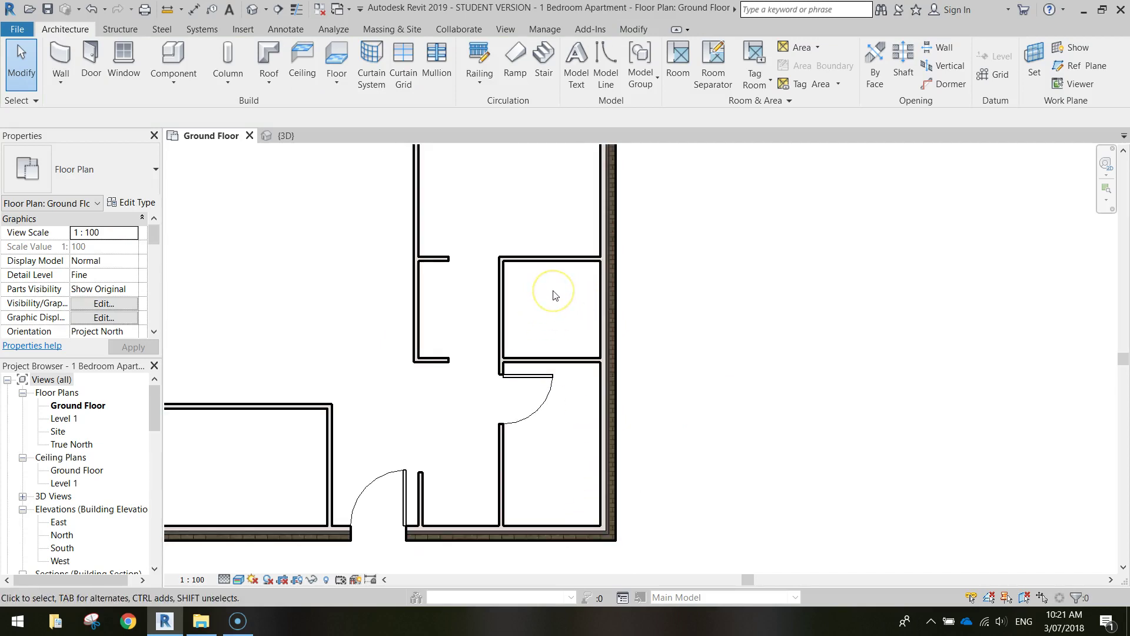
scroll(553, 294, "down", 1)
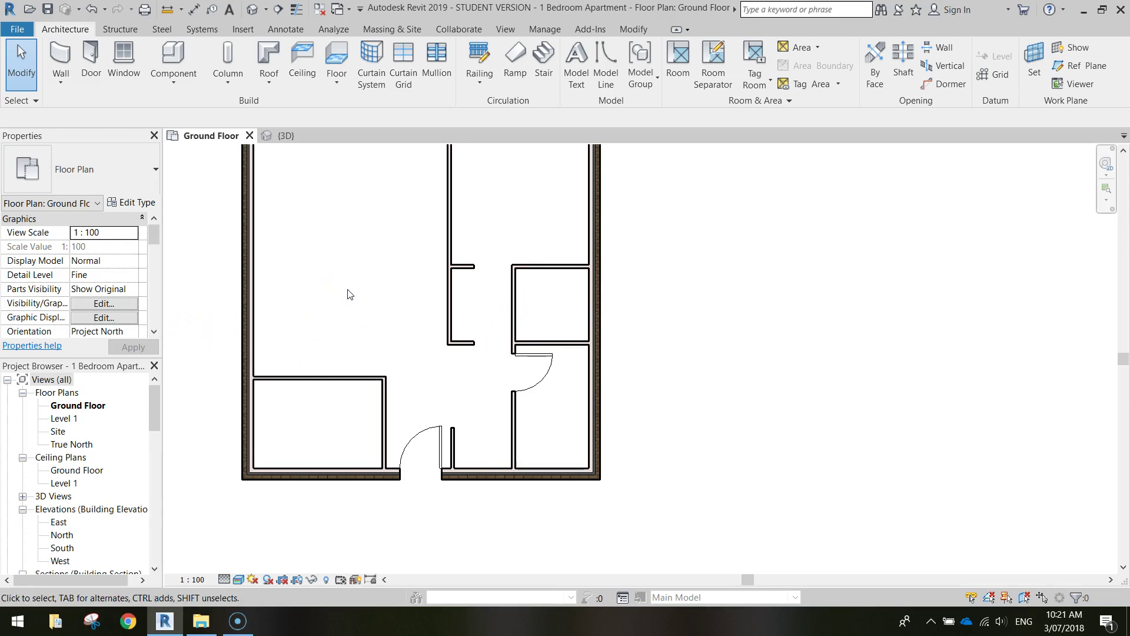
middle_click_drag(343, 245, 351, 293)
scroll(344, 318, "down", 1)
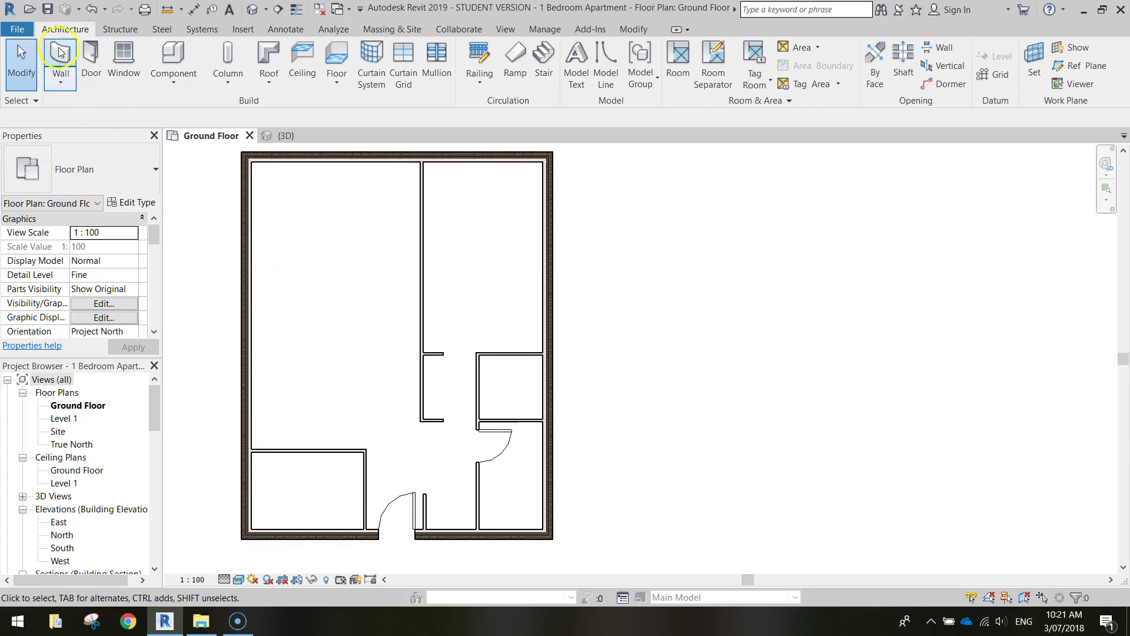
left_click(48, 9)
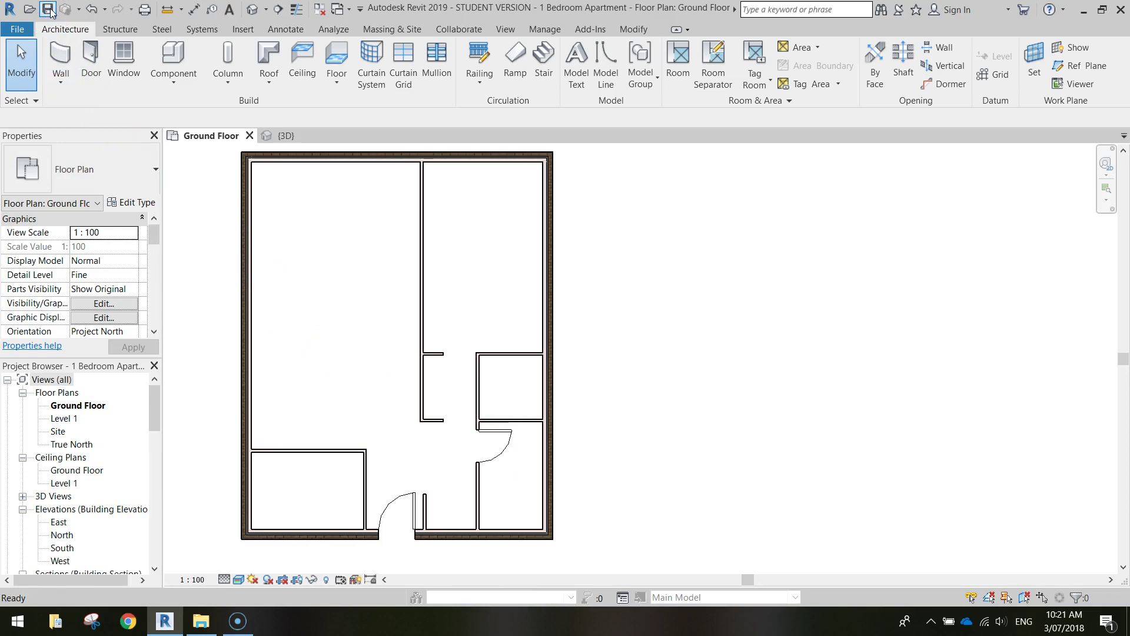
middle_click_drag(294, 215, 467, 245)
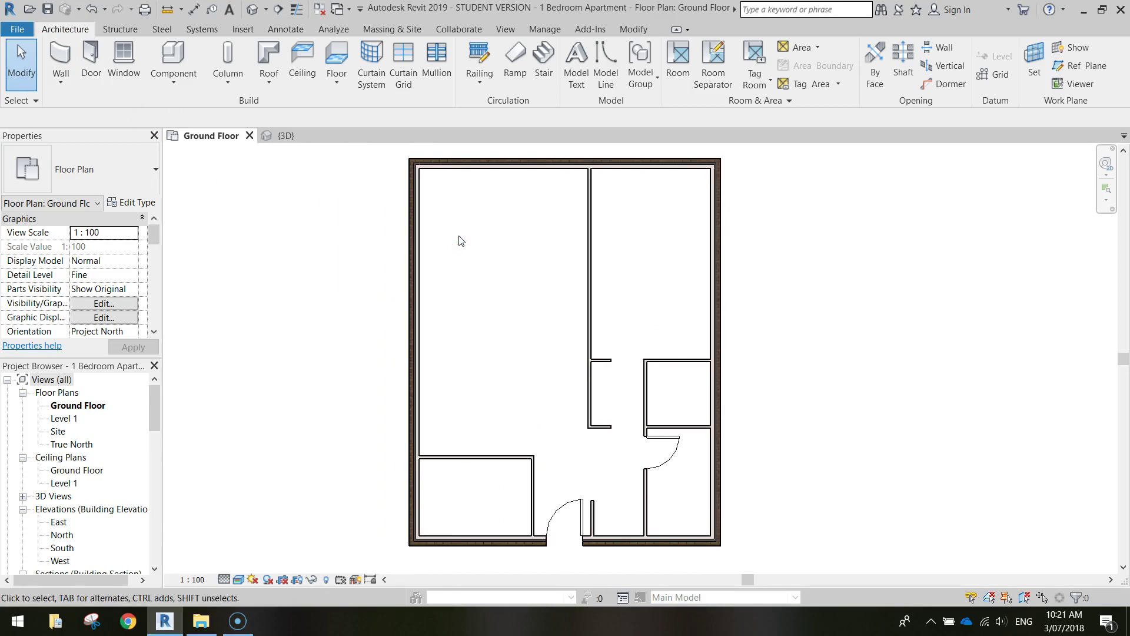